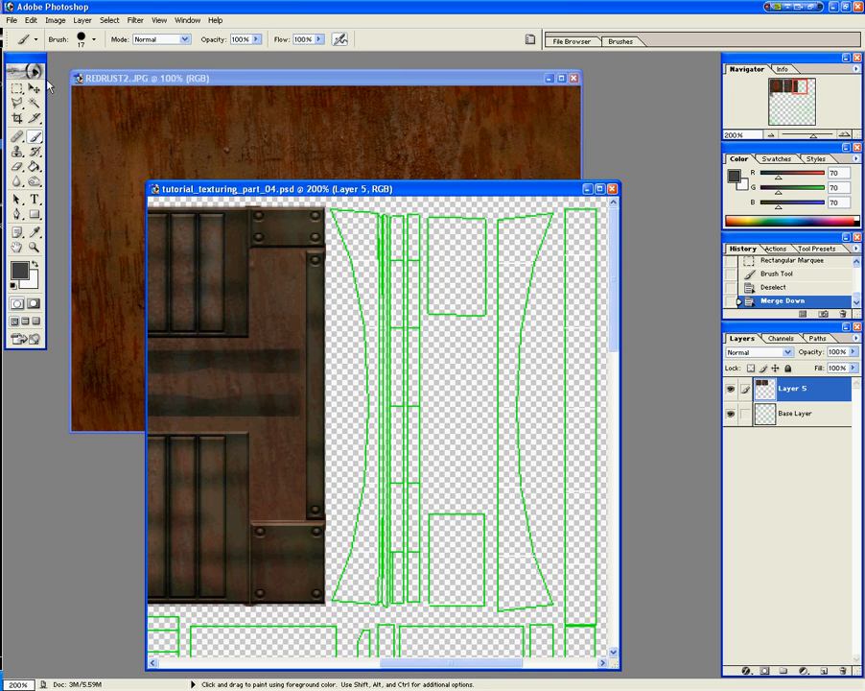
Step: Outline the curved panel beside the finished metal texture with the Polygonal Lasso, following its green template lines
click(17, 102)
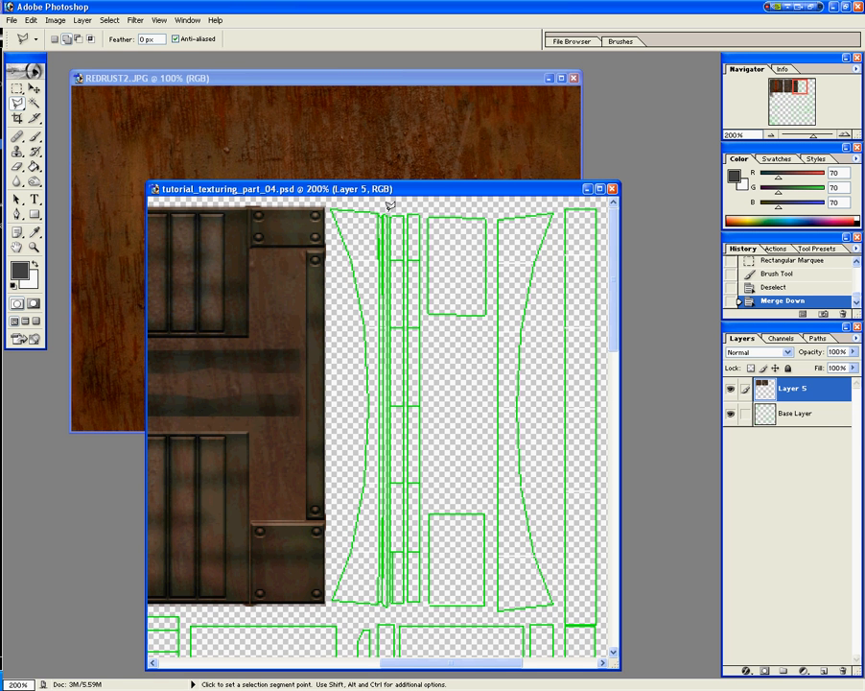
click(388, 209)
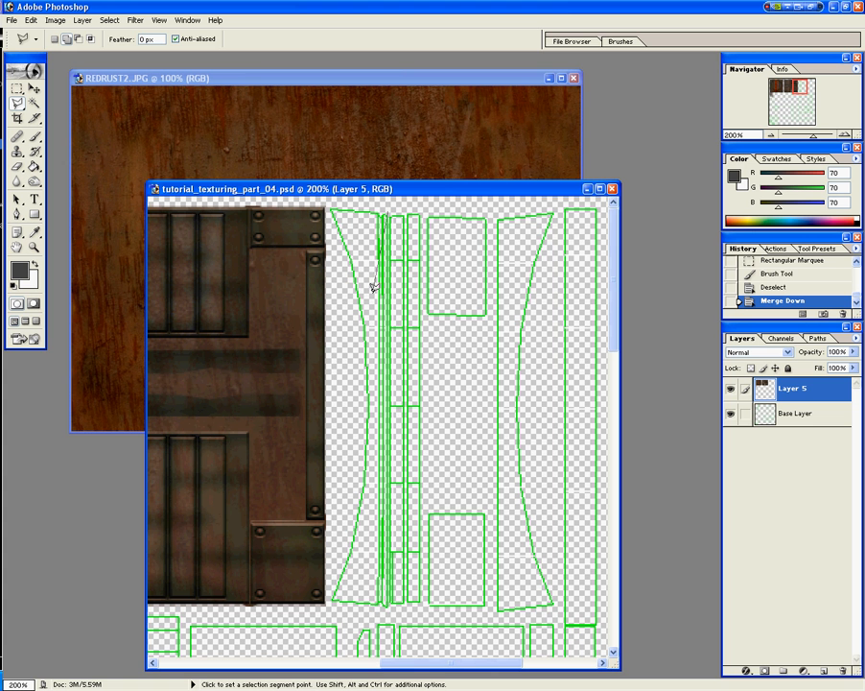
click(384, 601)
click(329, 596)
click(349, 549)
click(363, 483)
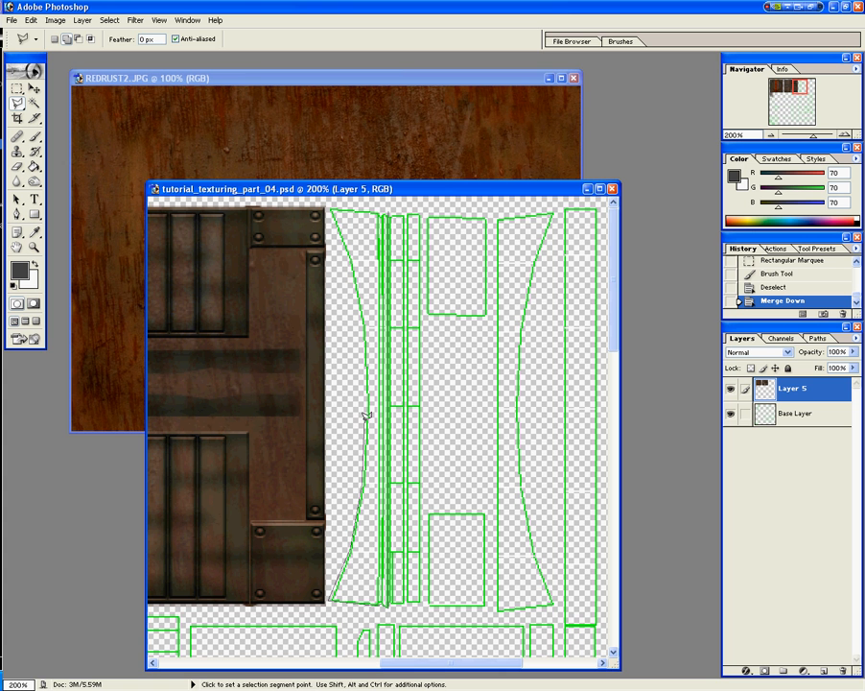
click(367, 415)
click(365, 337)
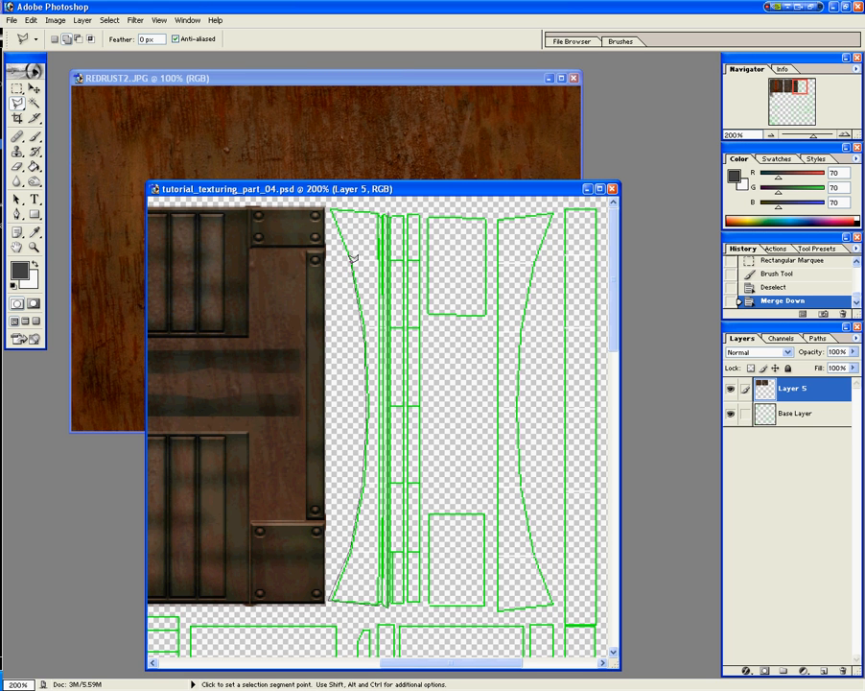
click(351, 261)
click(329, 208)
click(389, 207)
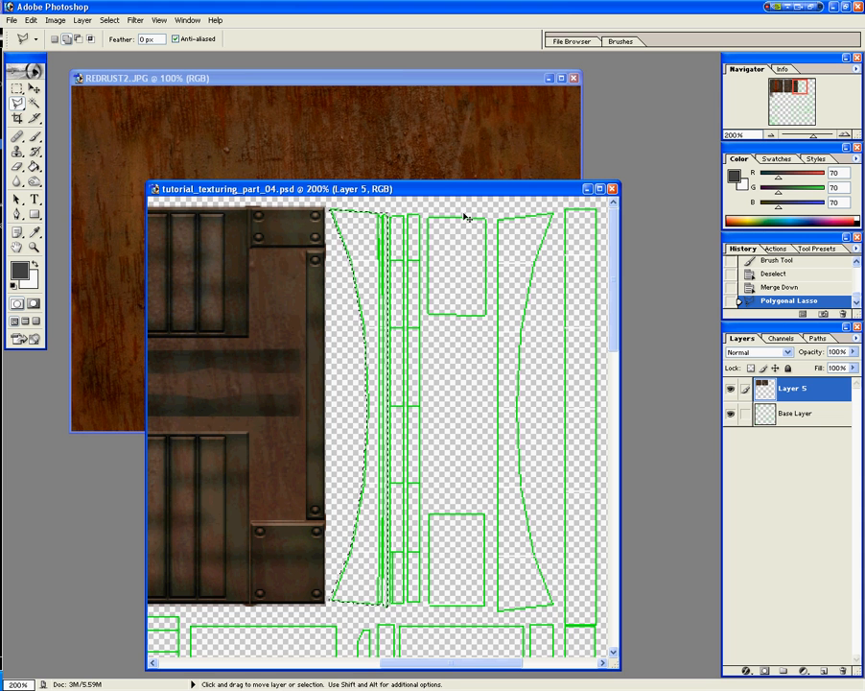
Step: Add the two narrow vertical strips and the two rectangular panels beside them to the polygonal selection
click(404, 210)
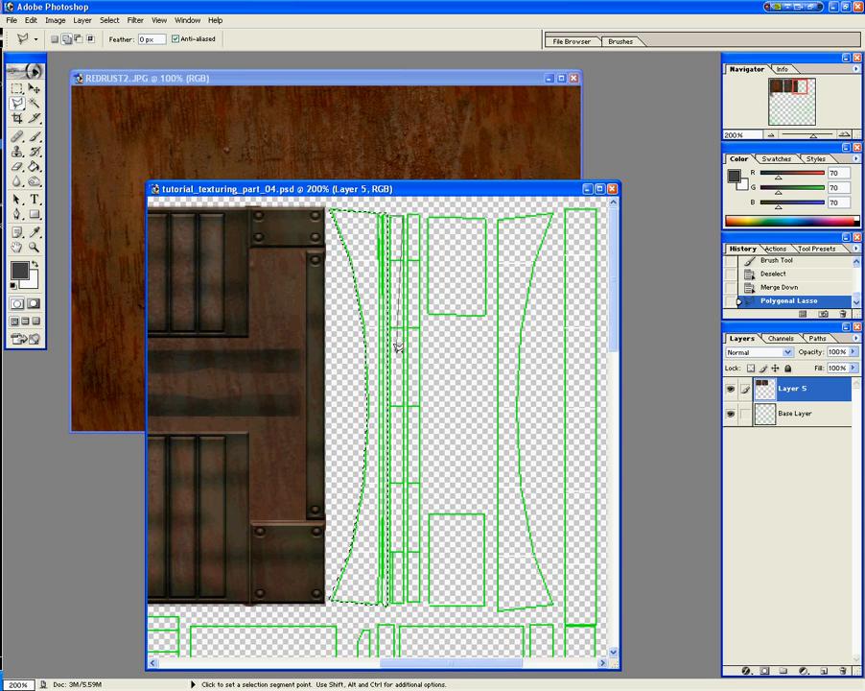
click(390, 601)
double_click(392, 209)
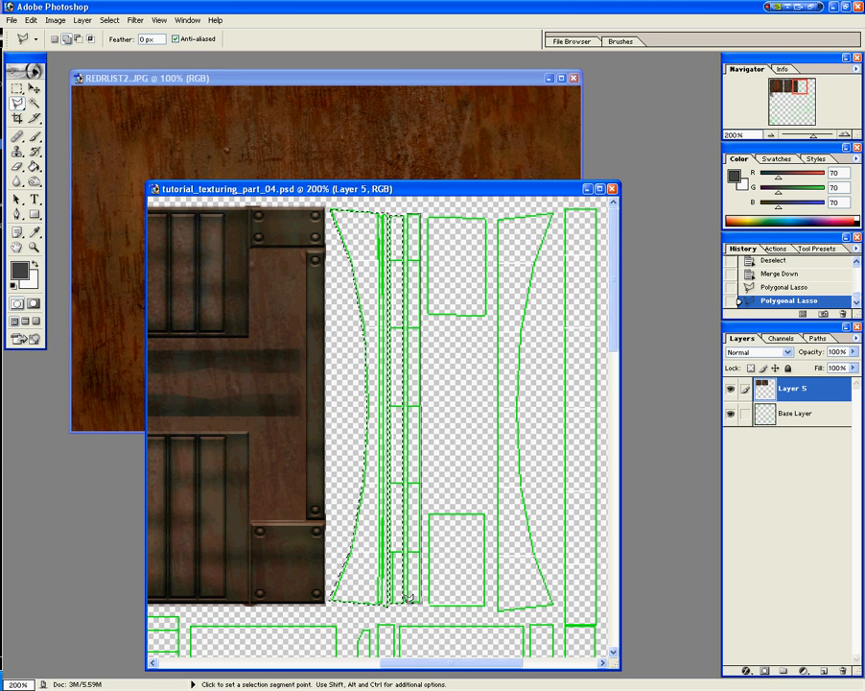
click(408, 212)
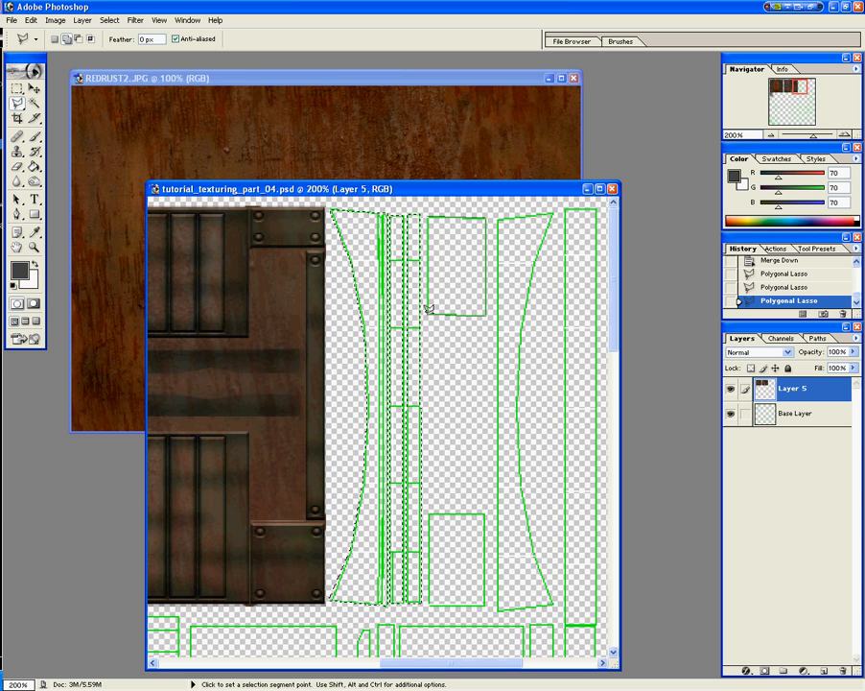
click(428, 215)
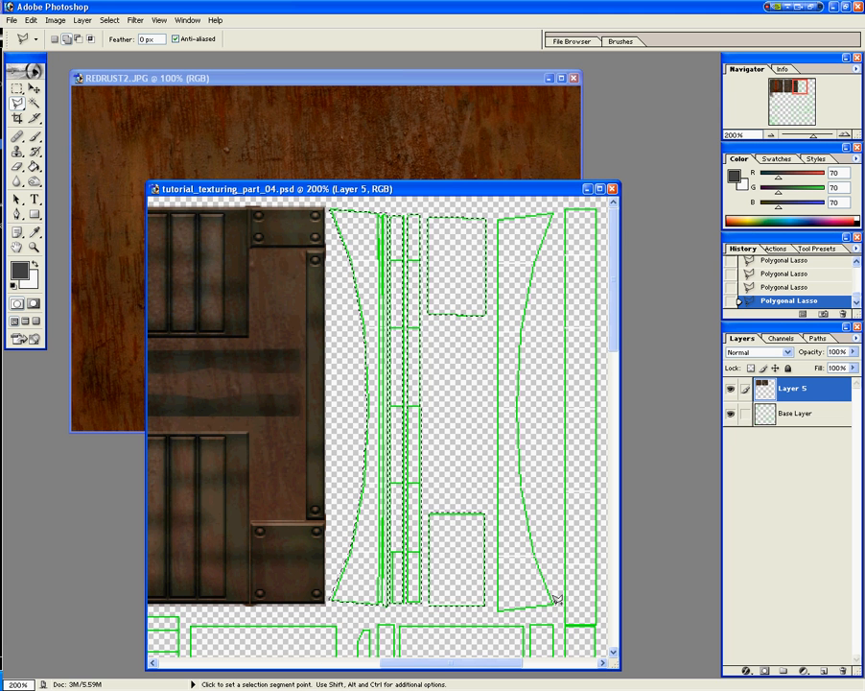
Step: Add the second curved panel, beyond the two rectangles, to the selection by tracing its outline
click(498, 607)
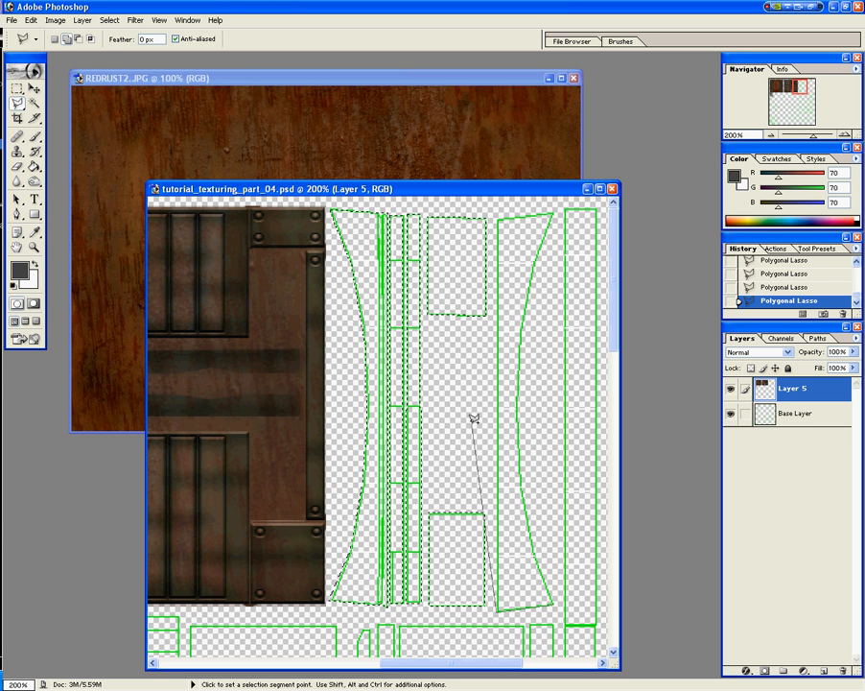
click(497, 215)
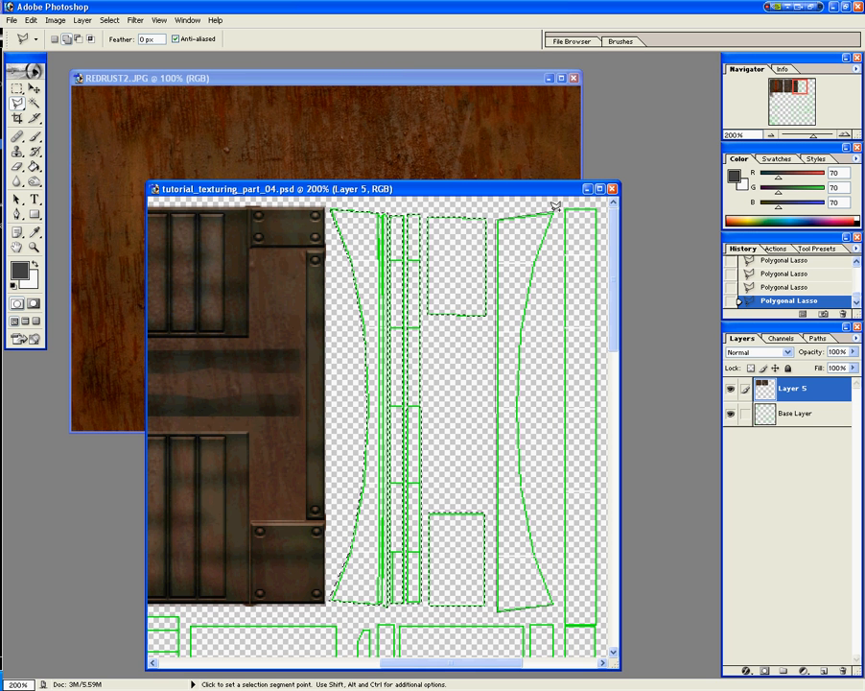
click(555, 206)
click(521, 391)
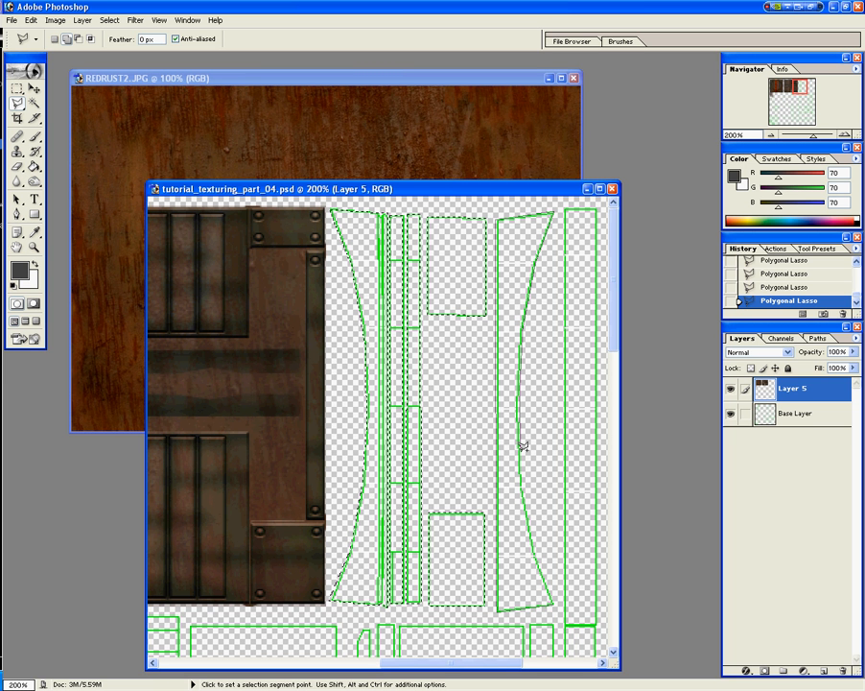
click(524, 482)
double_click(557, 601)
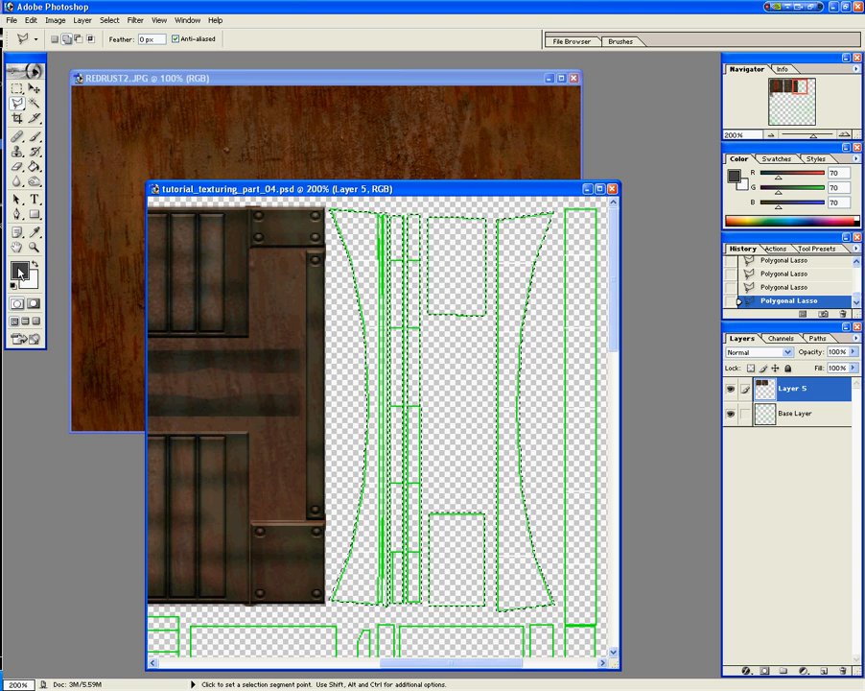
Step: Set the brush diameter to 58 px, try painting the selected panels dark grey on Layer 5, and undo the painting
click(34, 139)
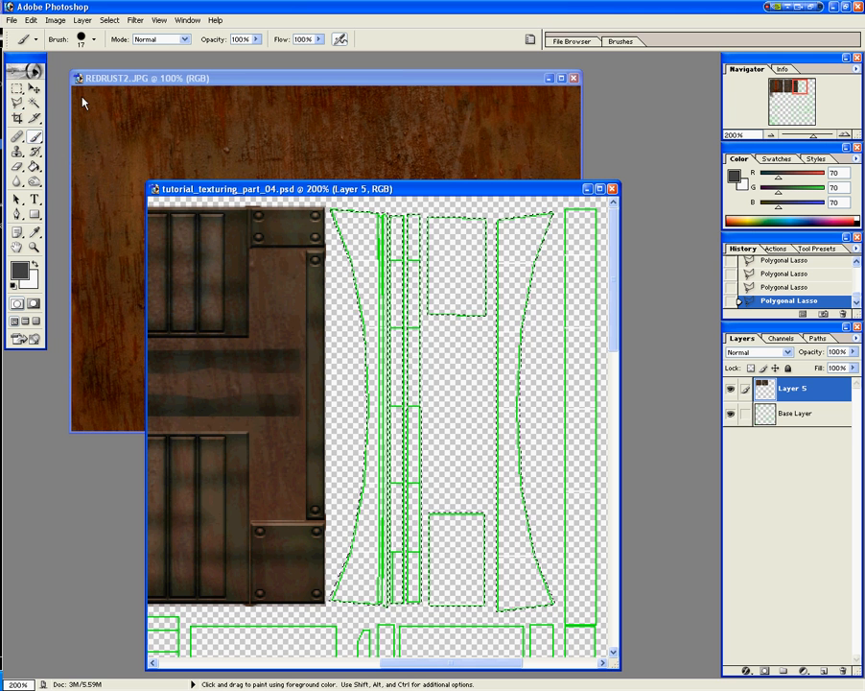
click(94, 39)
click(57, 76)
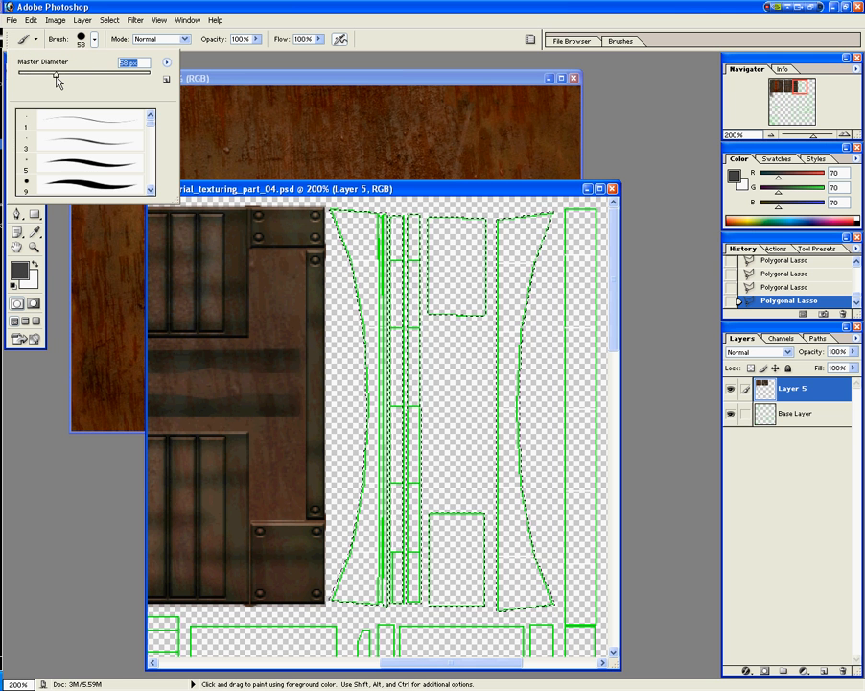
mouse_move(374, 225)
mouse_down()
mouse_move(592, 240)
mouse_move(327, 285)
mouse_move(530, 261)
mouse_move(568, 384)
mouse_move(324, 523)
mouse_move(402, 587)
mouse_move(525, 561)
mouse_move(343, 411)
mouse_move(465, 479)
mouse_move(470, 516)
mouse_up()
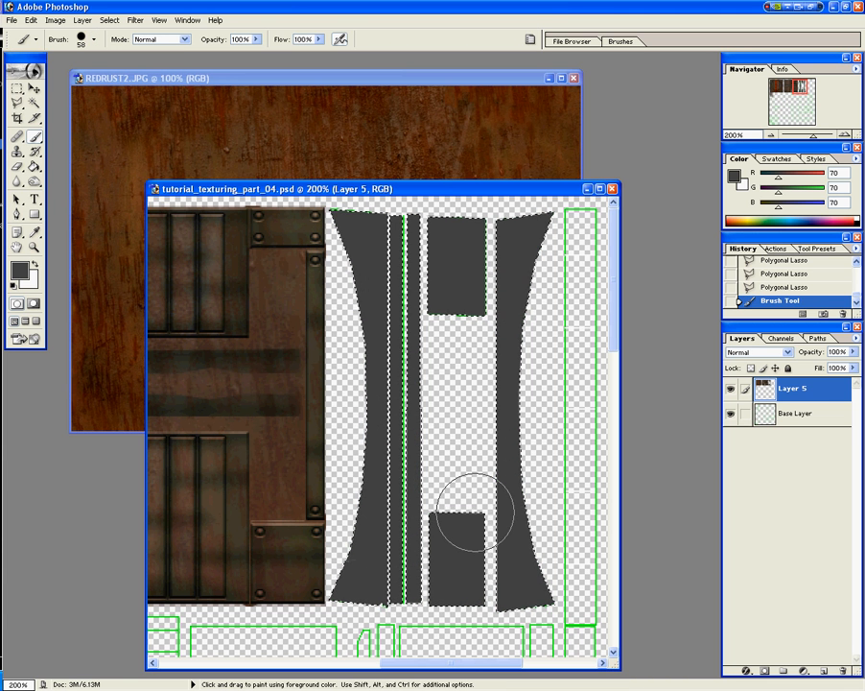
key(ctrl+z)
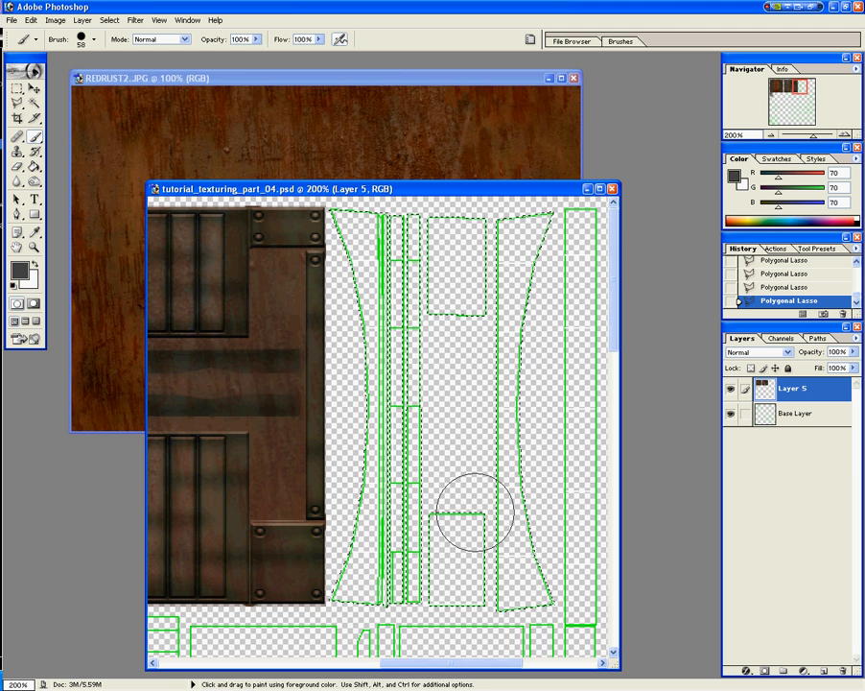
Step: Add two new layers with default settings above Layer 5, keeping the panel selection active
key(ctrl+shift+n)
key(Return)
key(ctrl+shift+n)
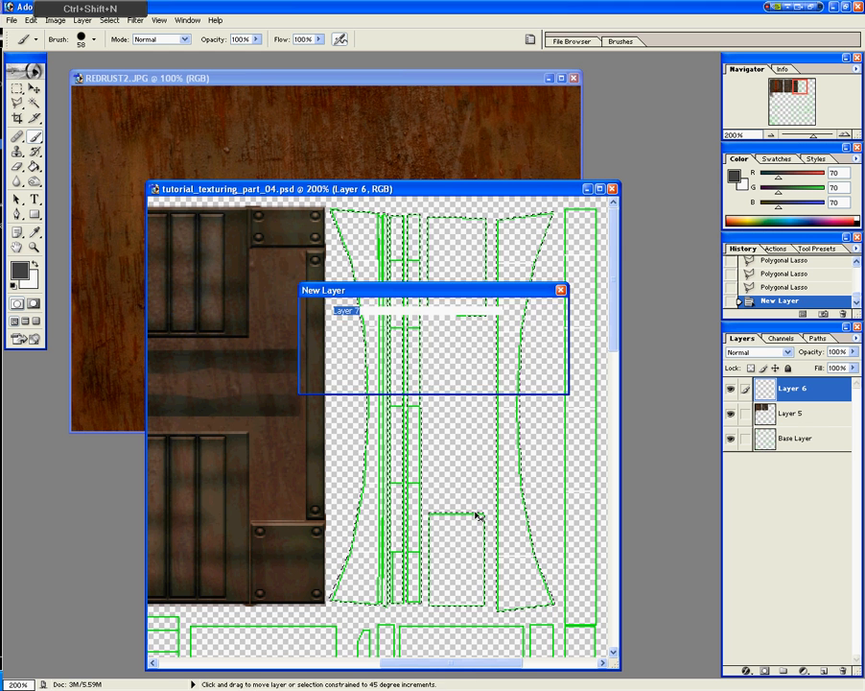
key(Return)
Step: Paint all the selected panel shapes solid dark grey on Layer 7
mouse_move(475, 511)
mouse_down()
mouse_move(420, 594)
mouse_move(404, 558)
mouse_up()
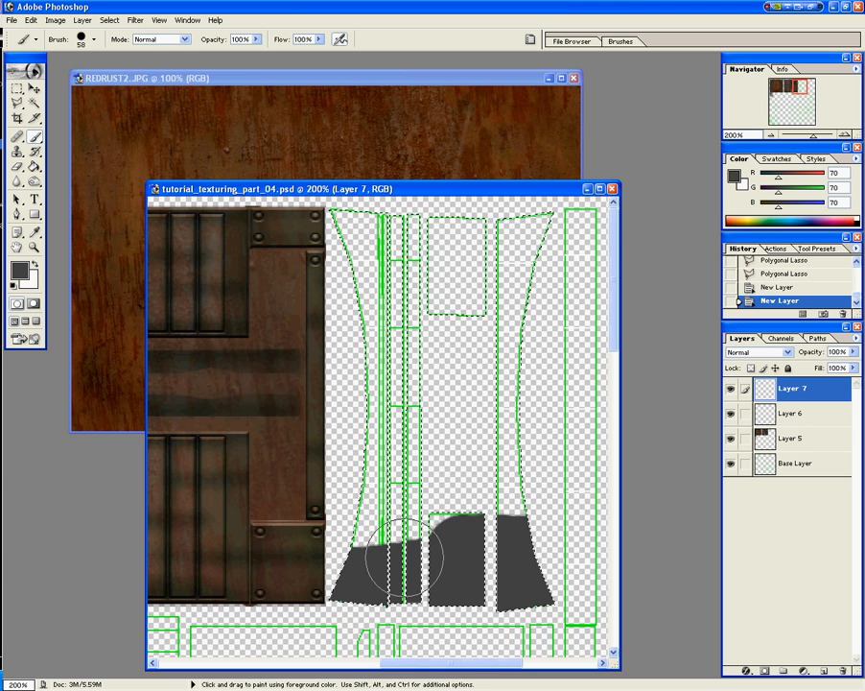
mouse_move(371, 477)
mouse_down()
mouse_move(561, 378)
mouse_move(278, 447)
mouse_move(238, 357)
mouse_move(461, 295)
mouse_move(540, 317)
mouse_move(536, 270)
mouse_move(311, 288)
mouse_move(414, 220)
mouse_up()
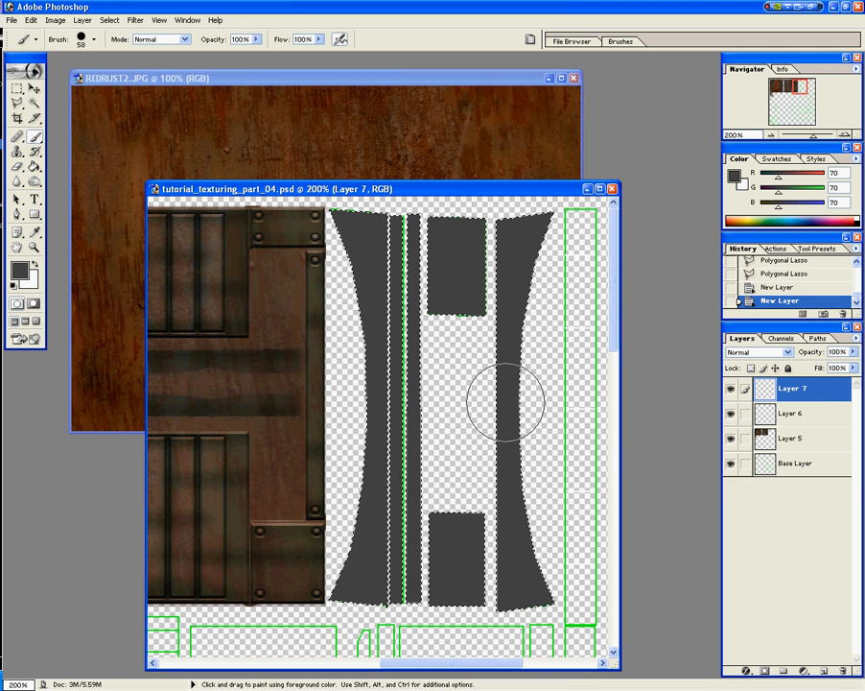
drag(505, 402, 504, 396)
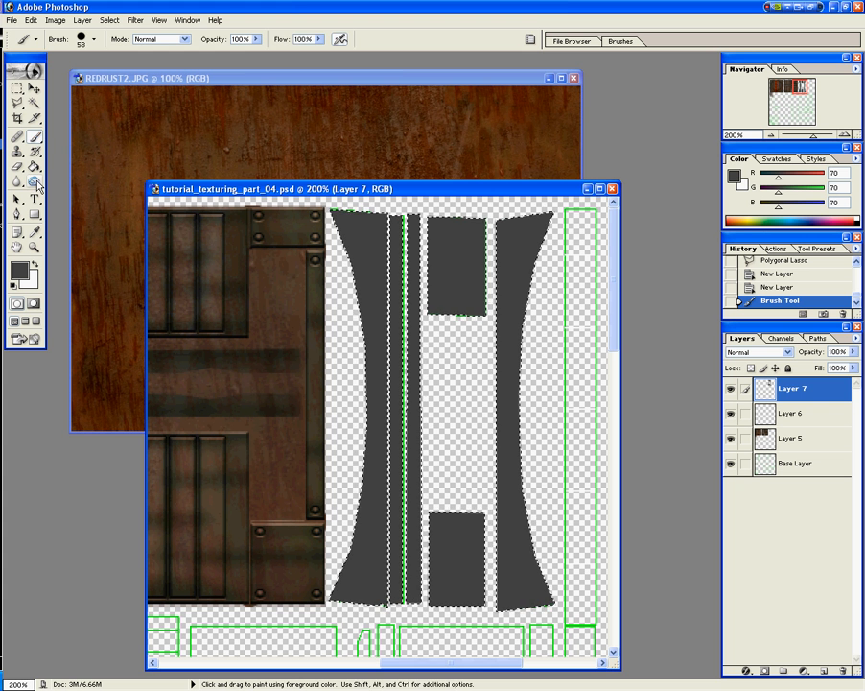
Step: Darken the edges of the two curved panels with the Burn tool
click(35, 182)
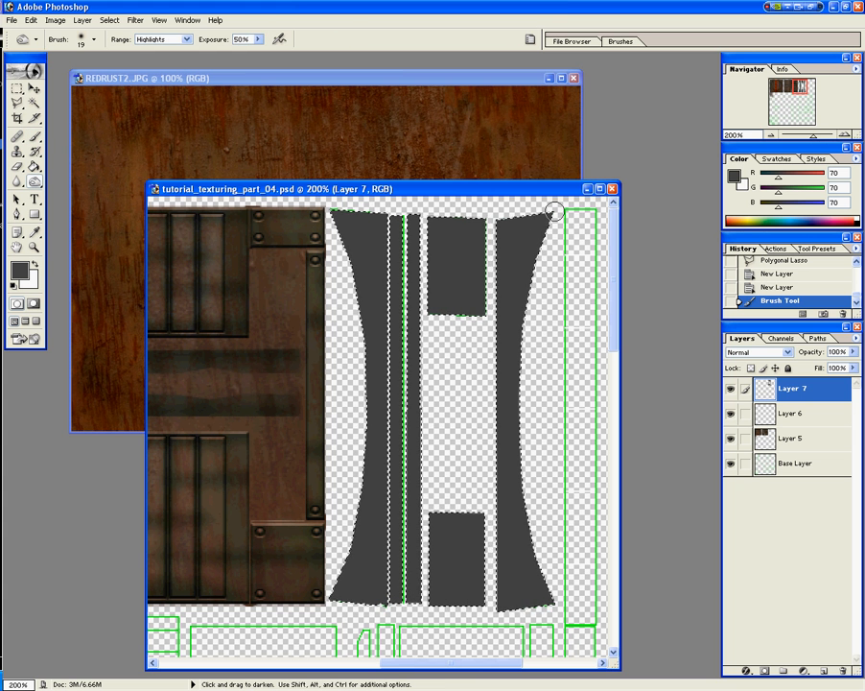
drag(476, 223, 493, 227)
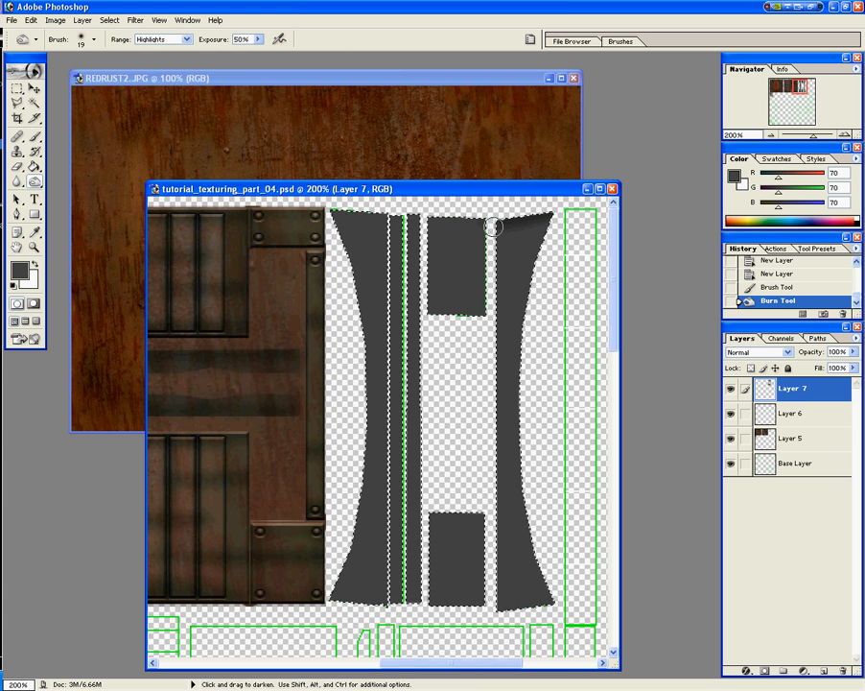
mouse_move(499, 317)
mouse_down()
mouse_move(499, 353)
mouse_move(493, 226)
mouse_move(498, 319)
mouse_up()
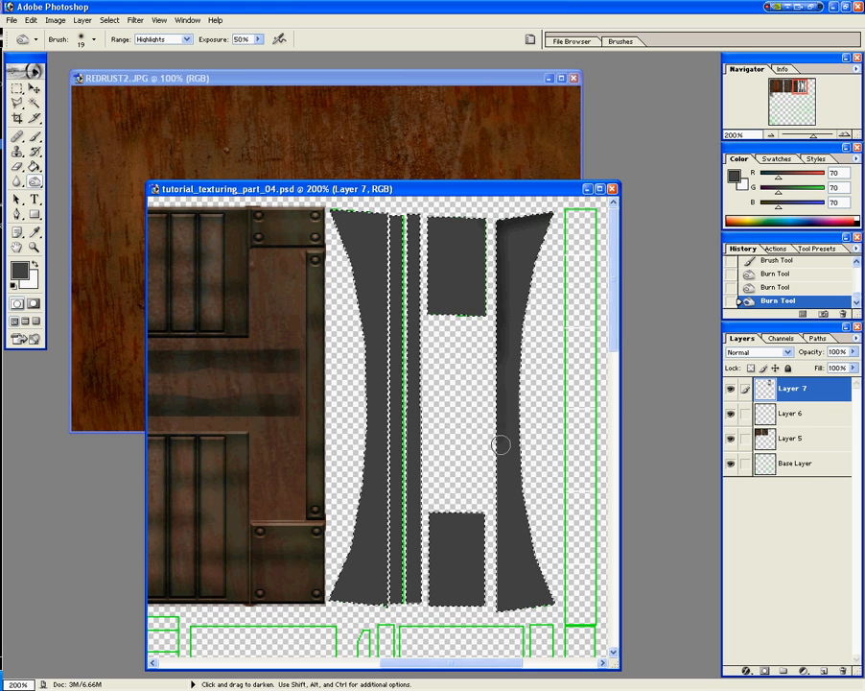
drag(501, 444, 497, 365)
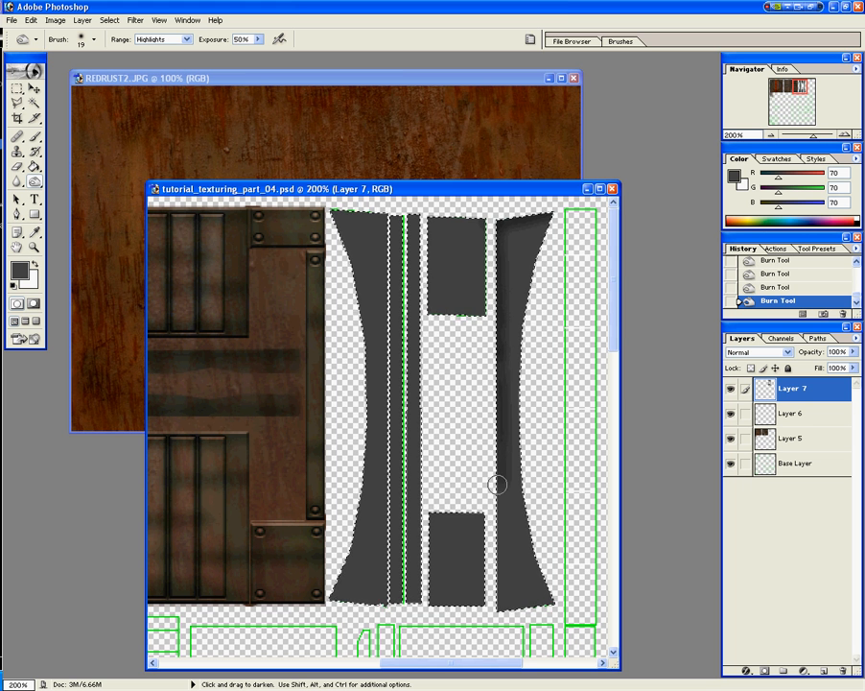
drag(500, 574, 500, 493)
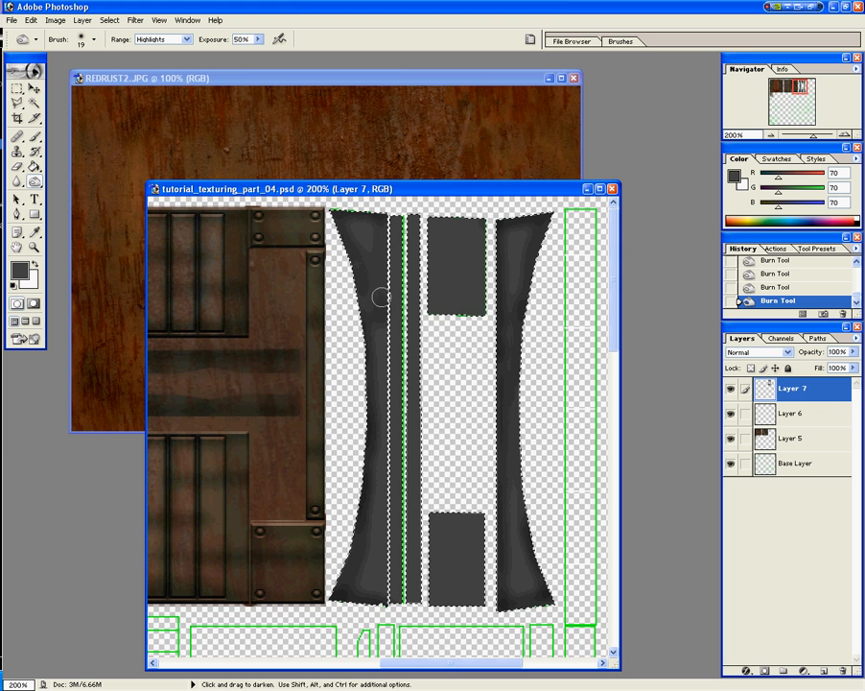
Step: Burn darker shading along the two narrow vertical strips between the curved panel and the rectangles
mouse_move(384, 507)
mouse_down()
mouse_move(381, 608)
mouse_move(379, 573)
mouse_move(377, 596)
mouse_move(405, 595)
mouse_move(400, 477)
mouse_up()
drag(404, 604, 400, 594)
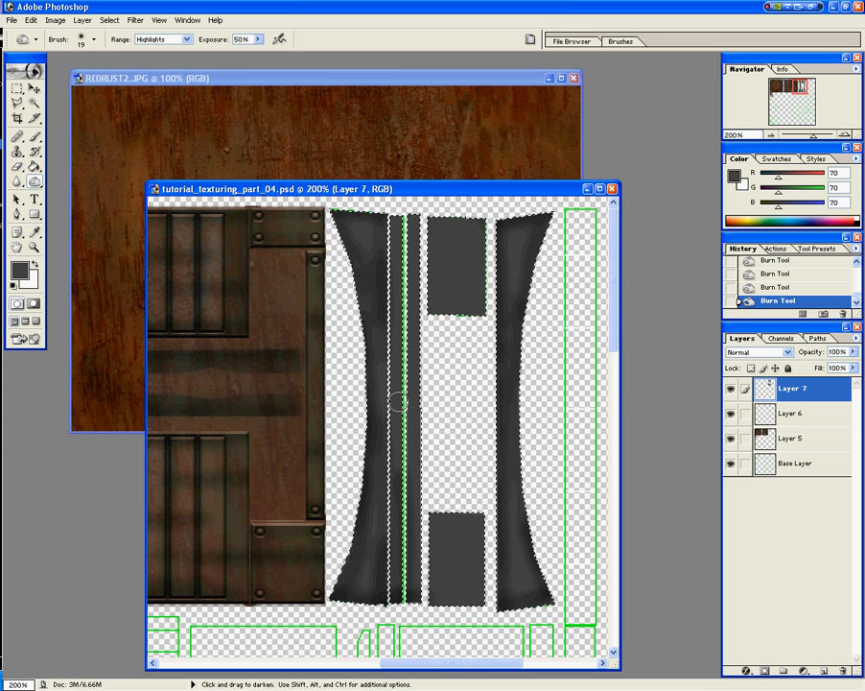
mouse_move(396, 221)
mouse_down()
mouse_move(401, 343)
mouse_move(398, 278)
mouse_up()
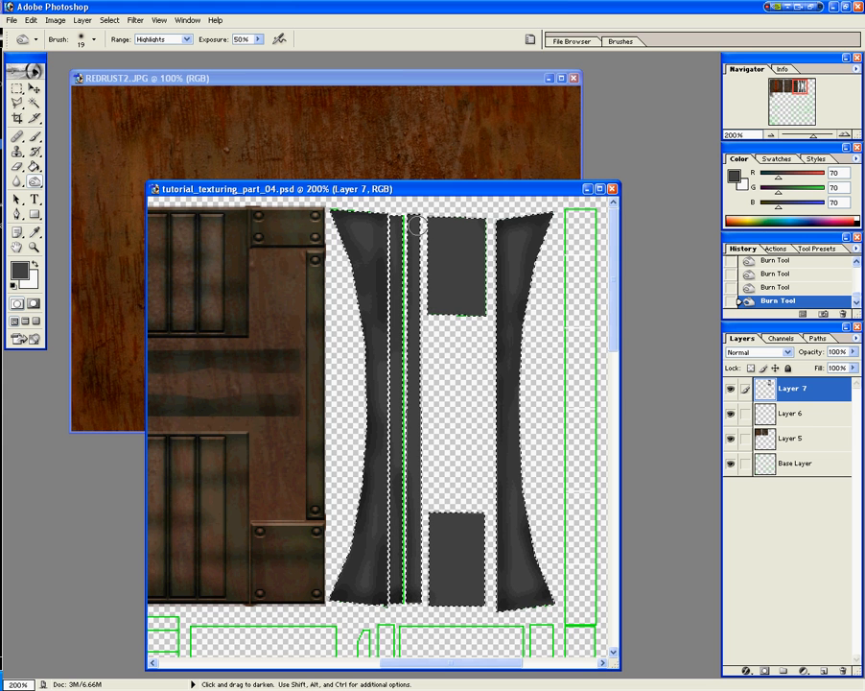
drag(414, 225, 422, 418)
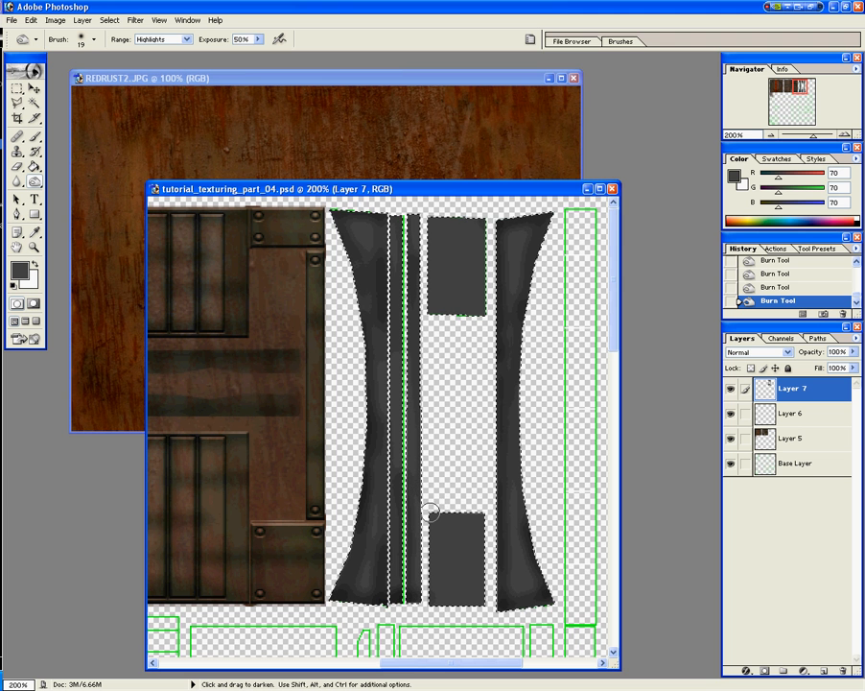
Step: Burn the edges of the two rectangular panels and add dark shading patches across the panels
mouse_move(431, 514)
mouse_down()
mouse_move(486, 512)
mouse_move(439, 513)
mouse_move(432, 551)
mouse_up()
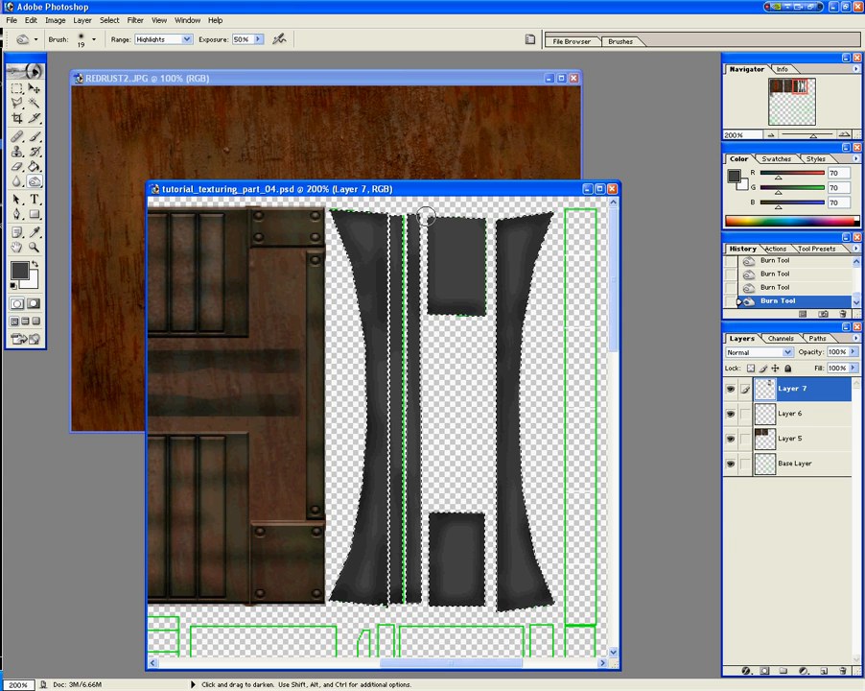
mouse_move(429, 221)
mouse_down()
mouse_move(484, 223)
mouse_move(422, 224)
mouse_move(483, 220)
mouse_move(477, 313)
mouse_move(469, 224)
mouse_move(479, 249)
mouse_move(464, 230)
mouse_move(441, 232)
mouse_move(443, 288)
mouse_move(434, 287)
mouse_move(442, 303)
mouse_move(476, 266)
mouse_up()
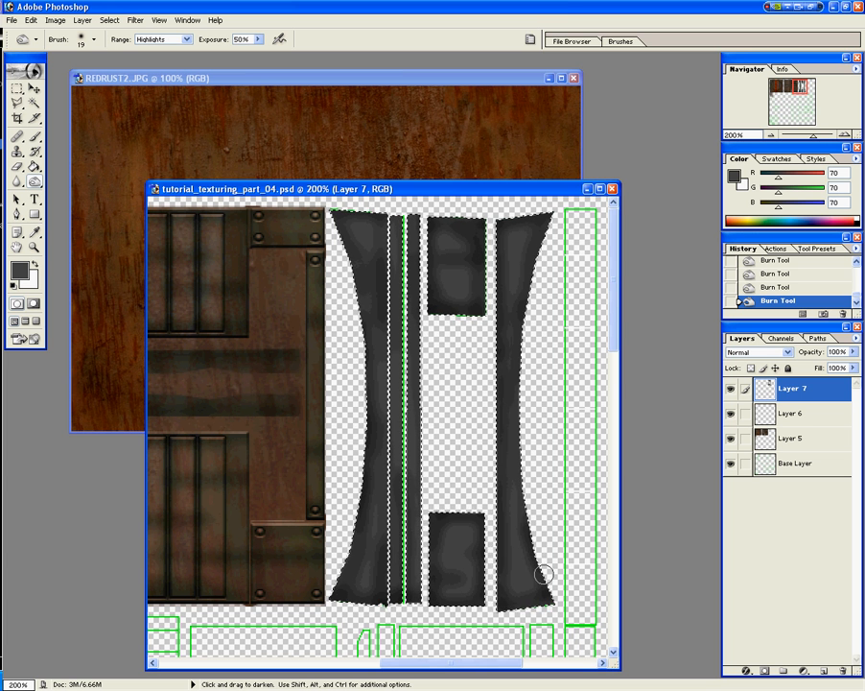
mouse_move(479, 413)
mouse_down()
mouse_move(528, 419)
mouse_move(492, 418)
mouse_move(551, 312)
mouse_move(543, 275)
mouse_move(519, 274)
mouse_move(530, 235)
mouse_up()
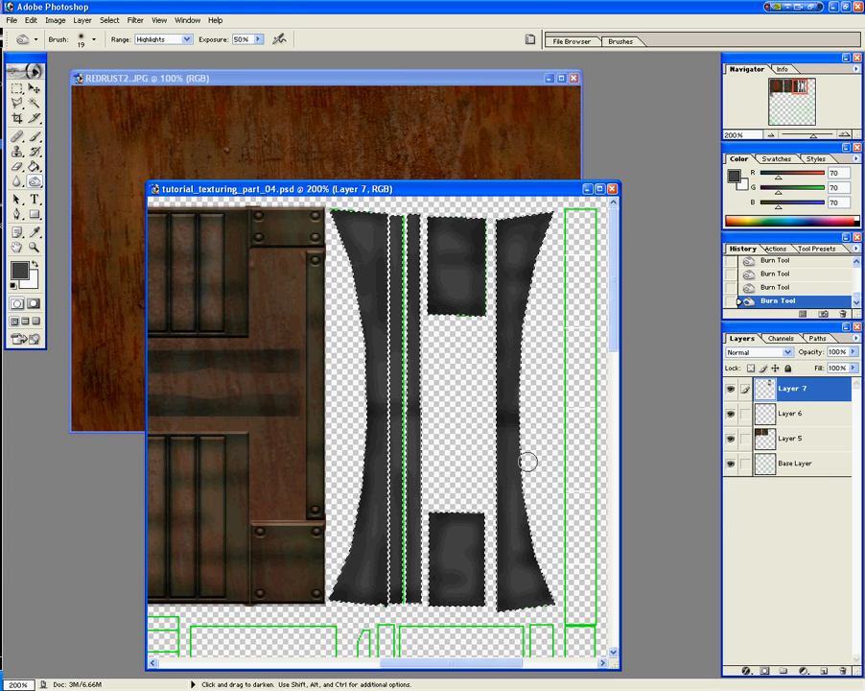
Step: In REDRUST2.JPG, add a tall rectangular area on the left part of the rust texture to the existing marquee selection
click(146, 78)
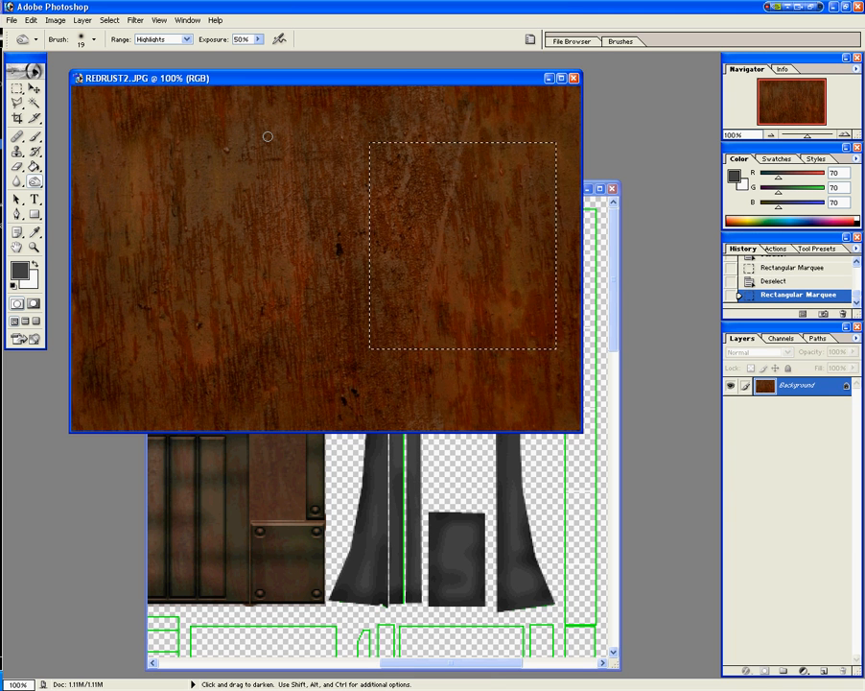
click(17, 88)
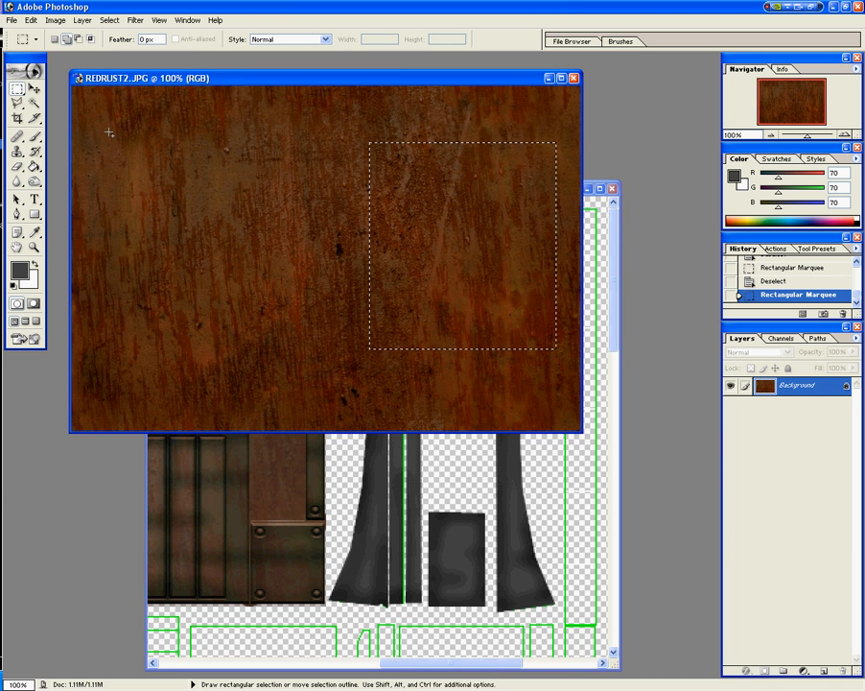
drag(100, 131, 217, 322)
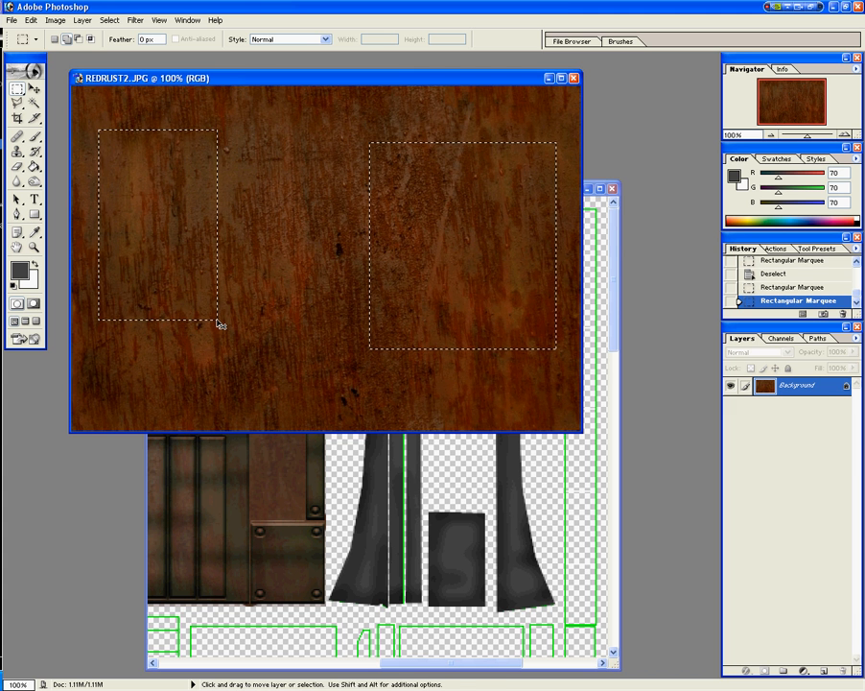
key(ctrl+c)
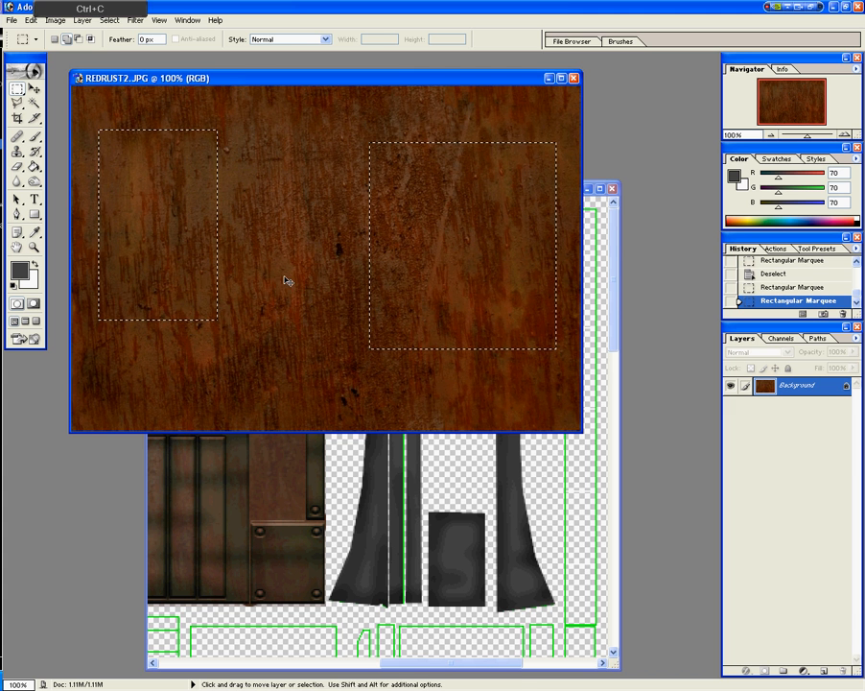
click(574, 77)
click(483, 265)
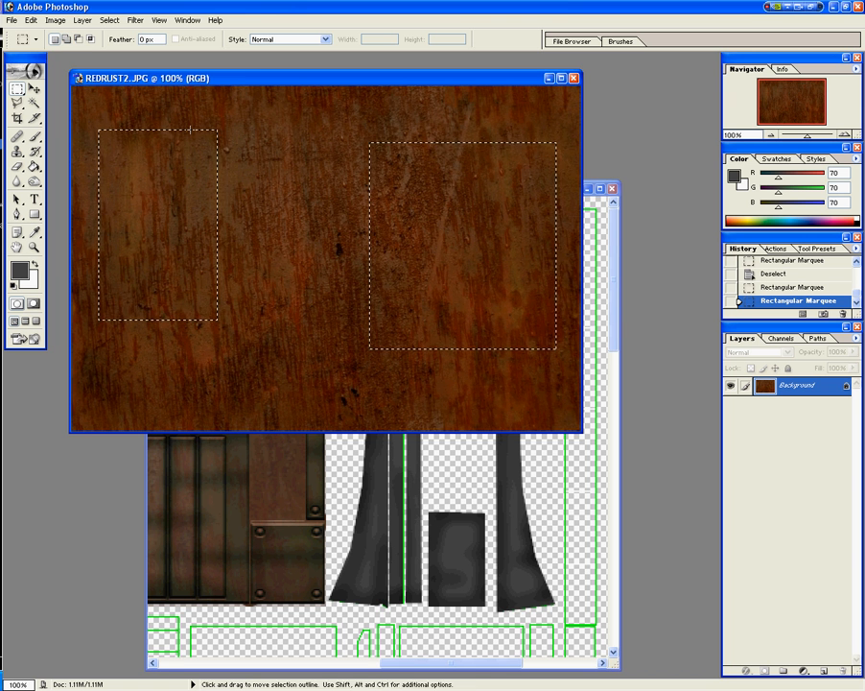
Step: Copy a tall rectangular area from the left part of REDRUST2.JPG and paste it into tutorial_texturing_part_04.psd
drag(220, 125, 89, 335)
key(ctrl+c)
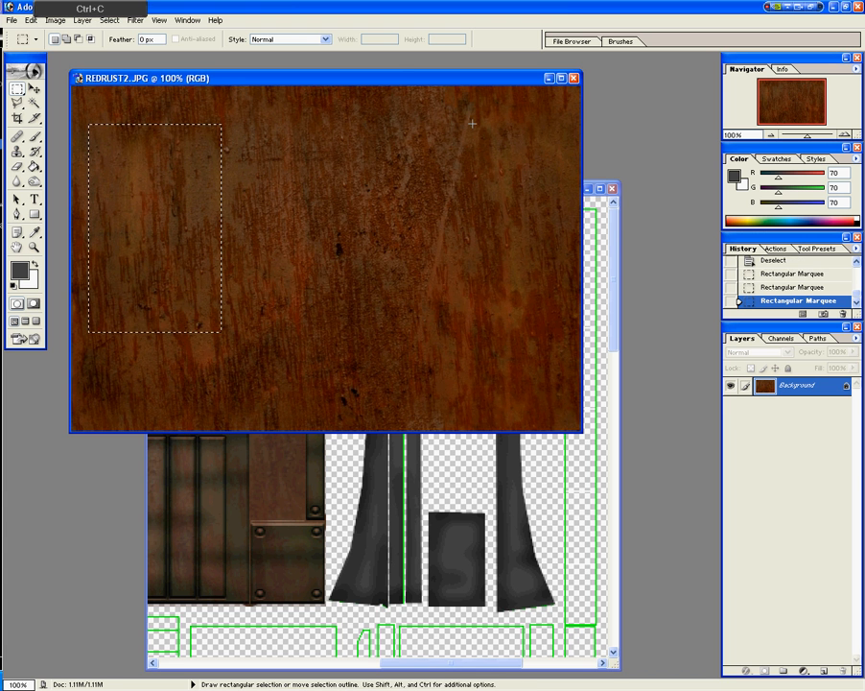
click(611, 226)
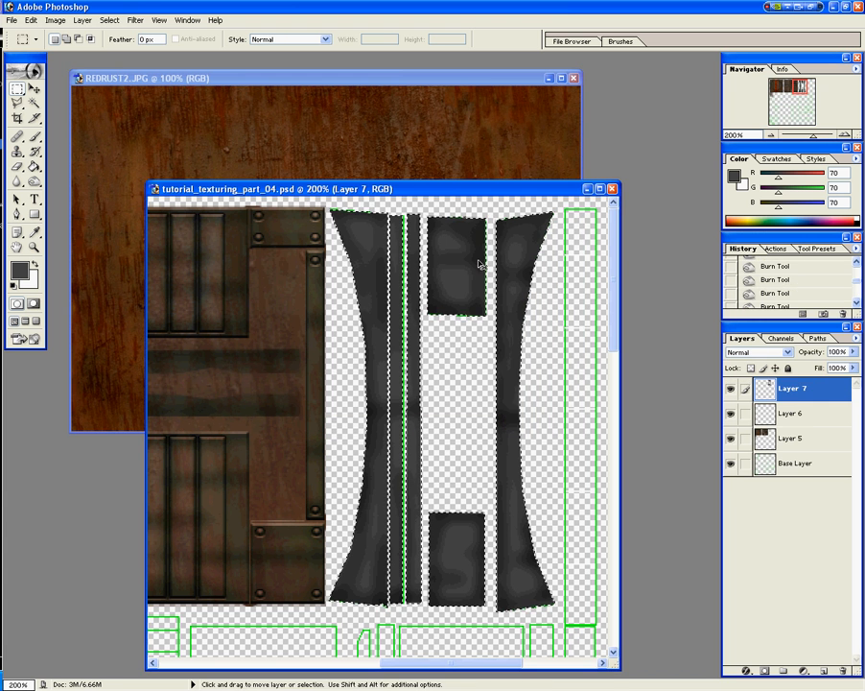
key(ctrl+v)
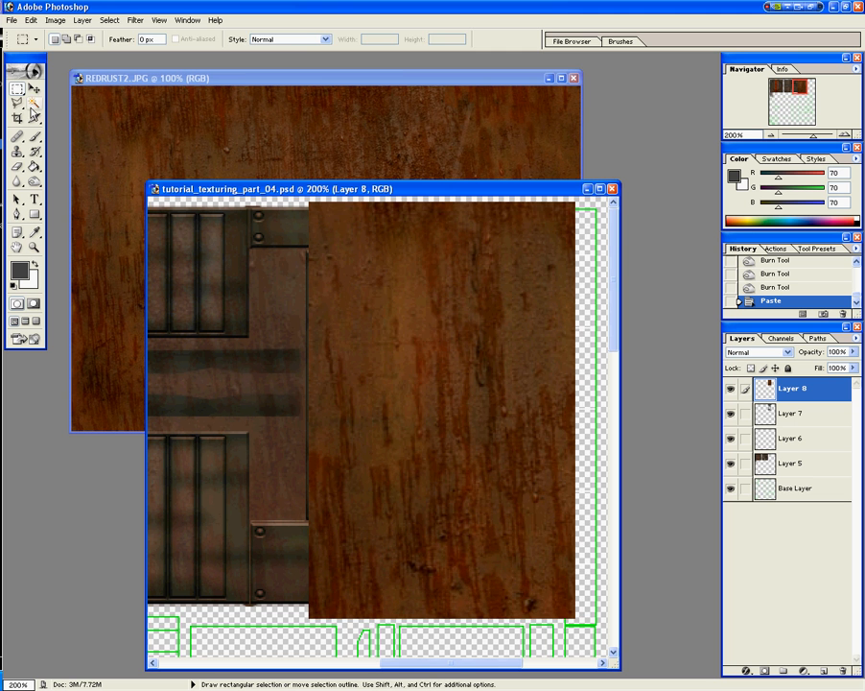
Step: Move the pasted rust over the dark grey panels and set its layer to 50% opacity with Darken blending
click(33, 88)
drag(357, 376, 375, 373)
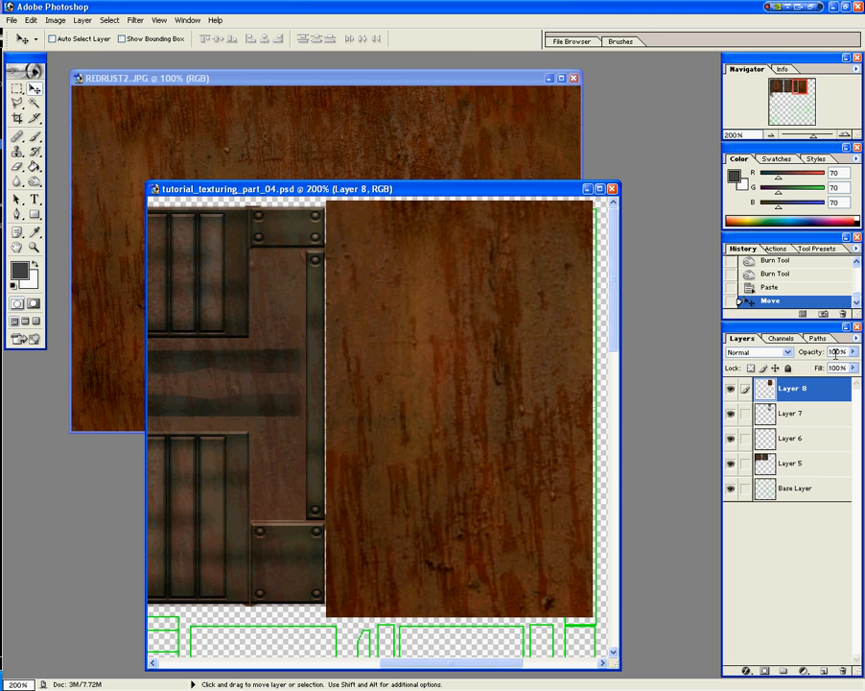
text(50)
key(Return)
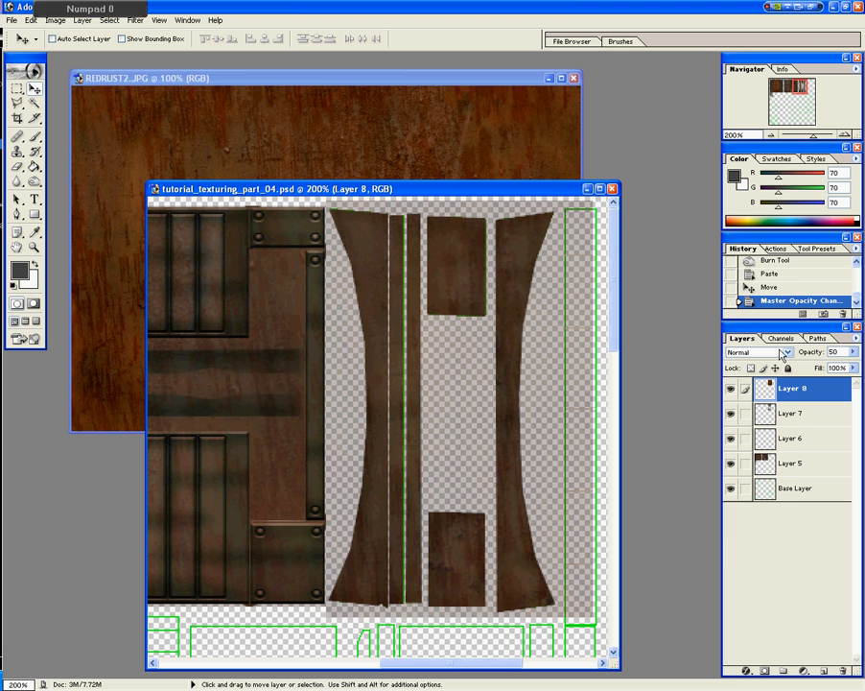
click(772, 352)
click(773, 387)
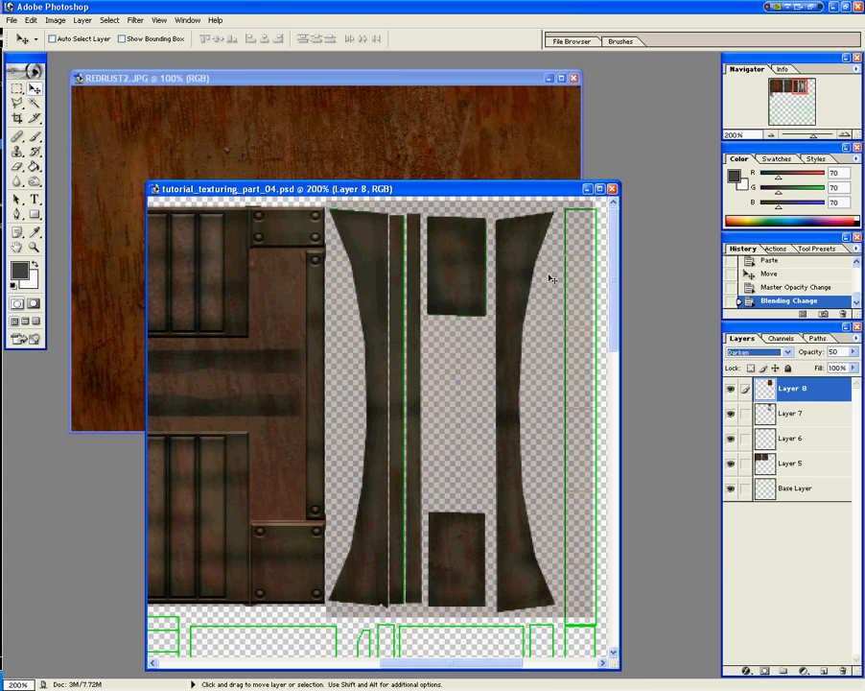
Step: Delete the rust outside a rectangle enclosing the dark panels, and merge the rust layer down into Layer 7
click(17, 87)
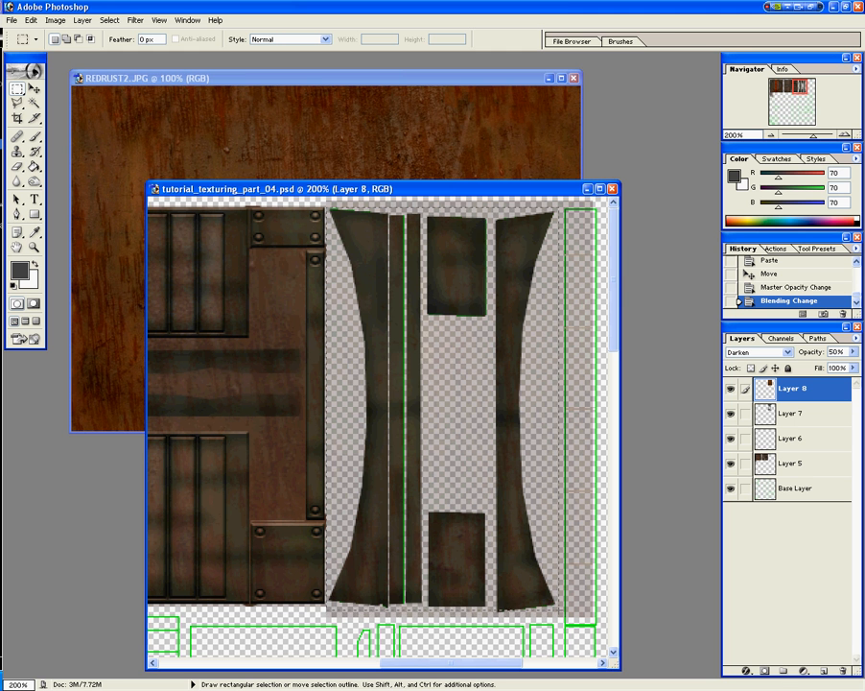
drag(327, 207, 561, 616)
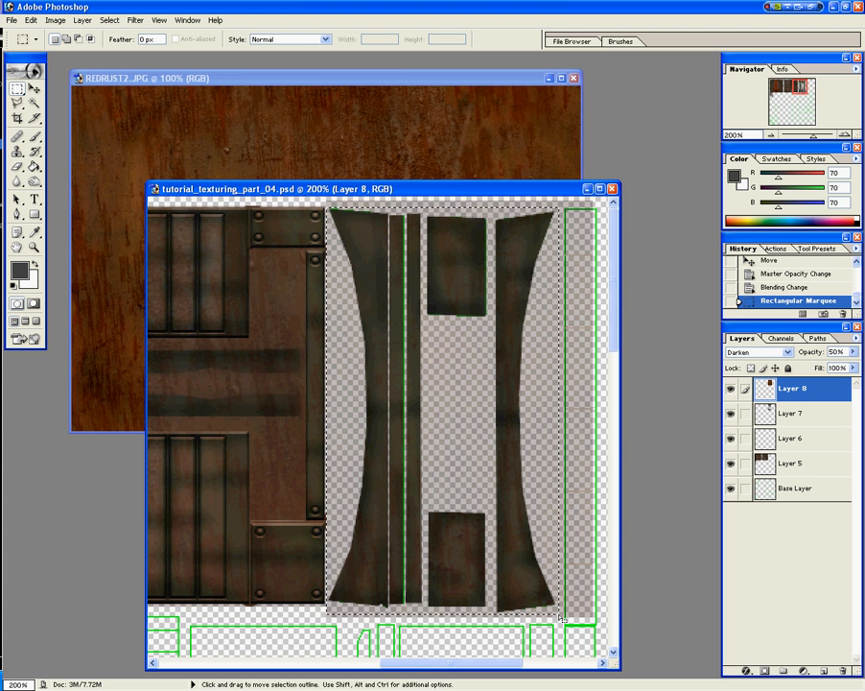
key(ctrl+shift+o)
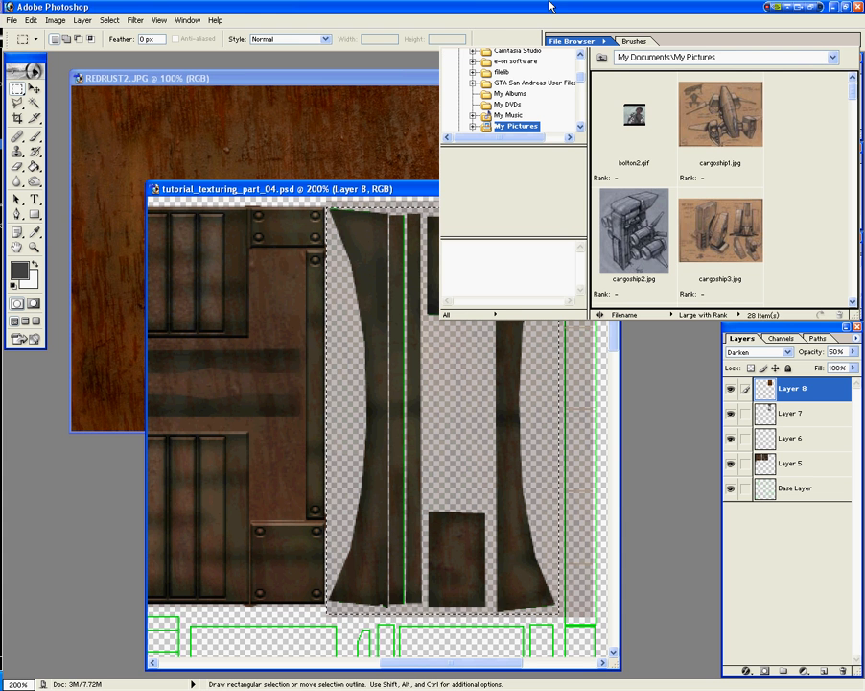
key(ctrl+shift+o)
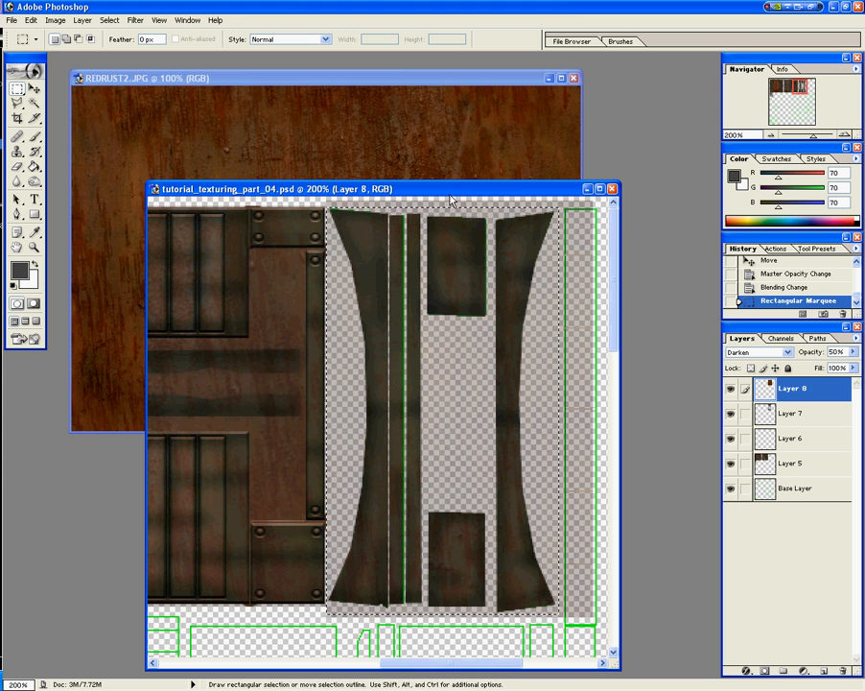
key(ctrl+shift+i)
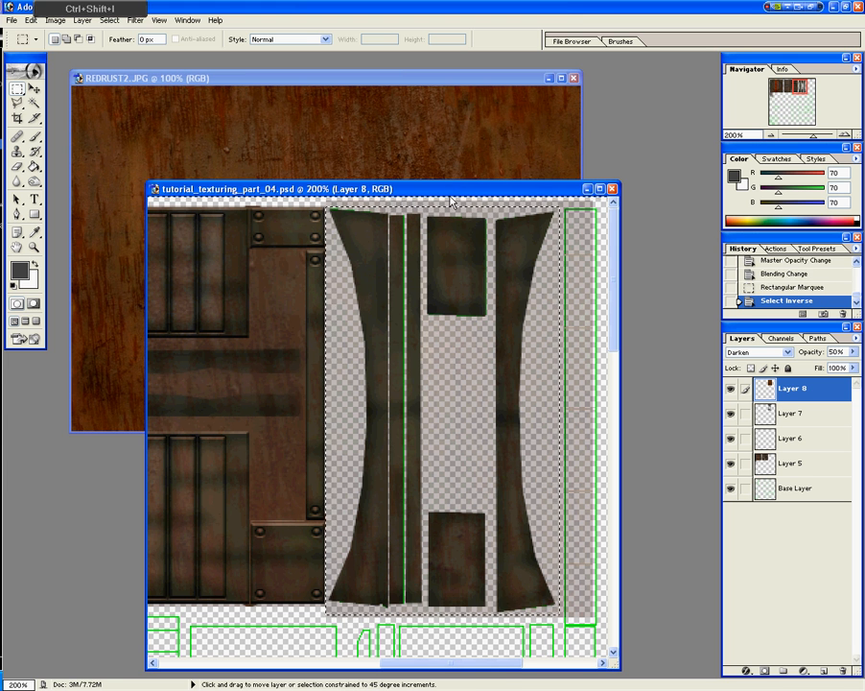
key(Delete)
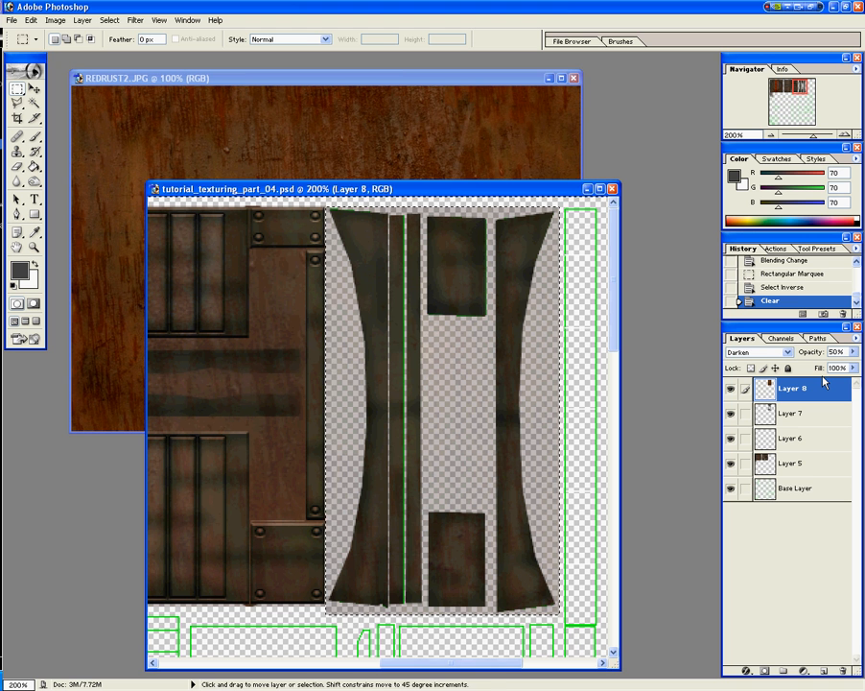
key(ctrl+e)
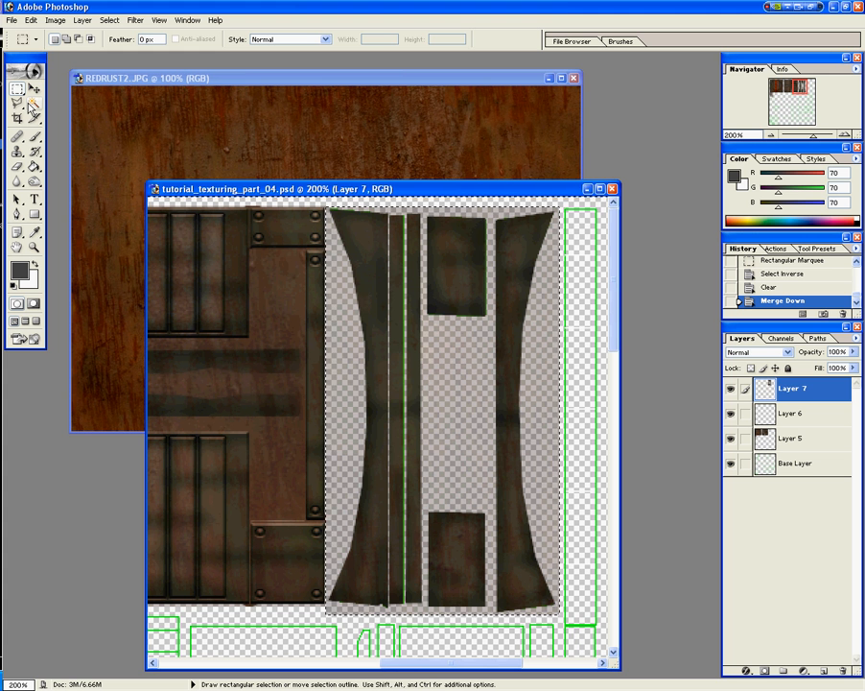
Step: On Layer 6, fill the gaps around the panels inside the rectangular selection with dark grey brush strokes, and deselect
click(782, 415)
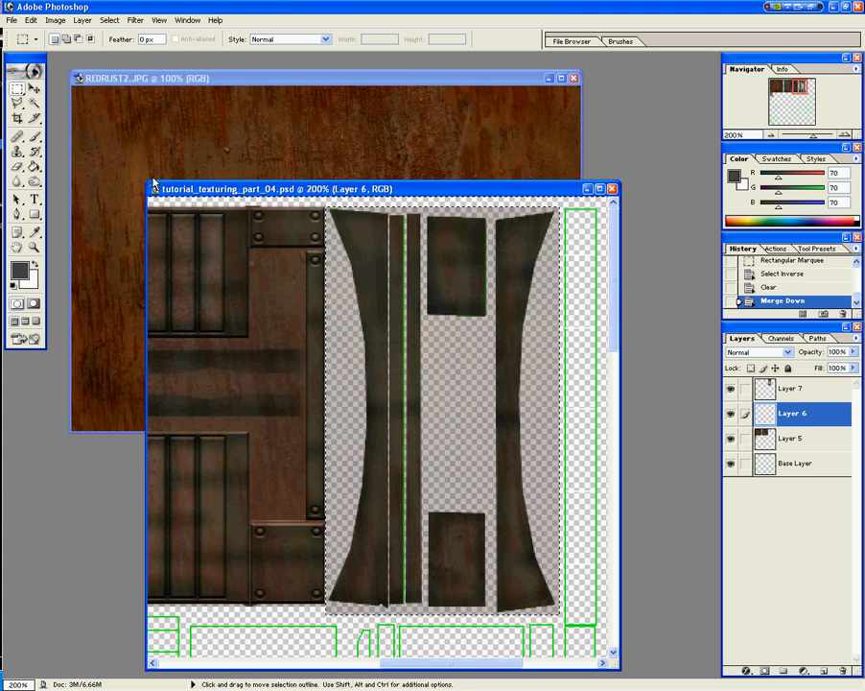
key(b)
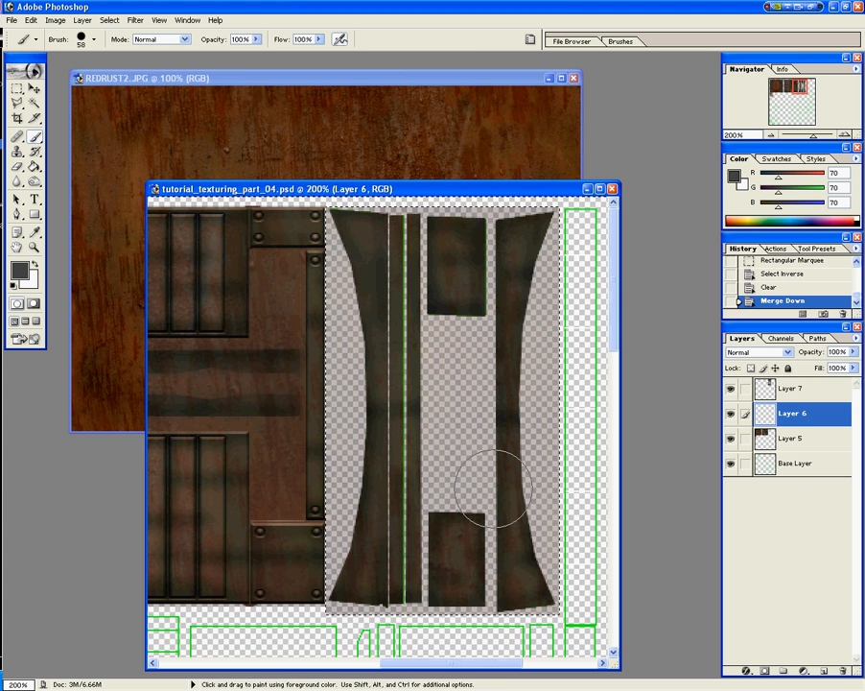
drag(492, 409, 560, 464)
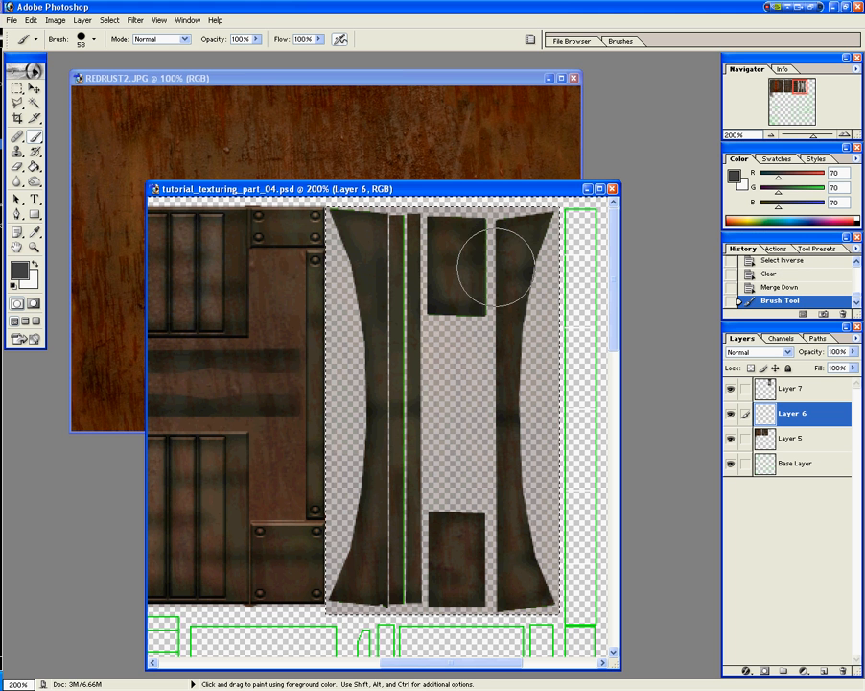
key(ctrl+shift+i)
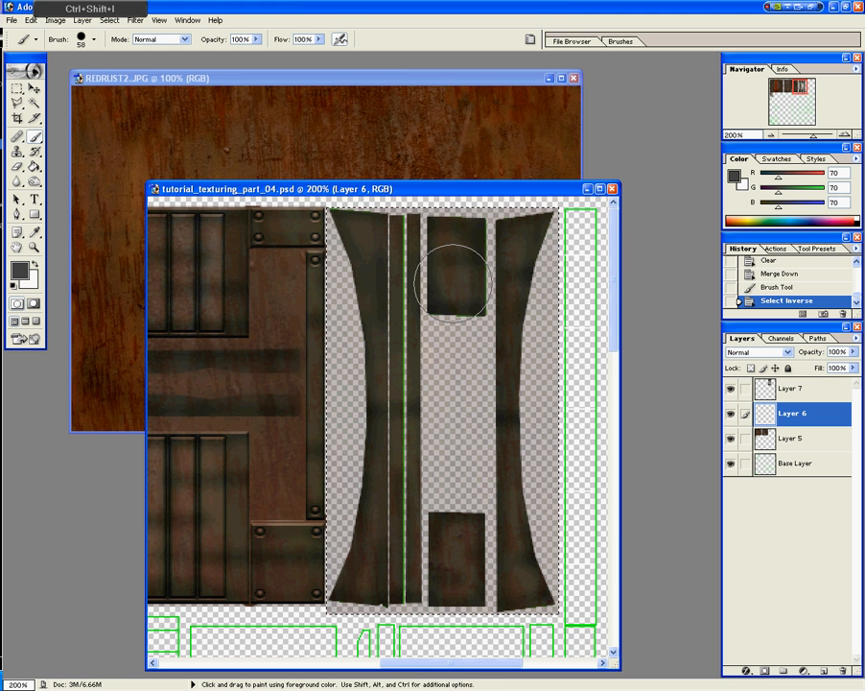
click(479, 276)
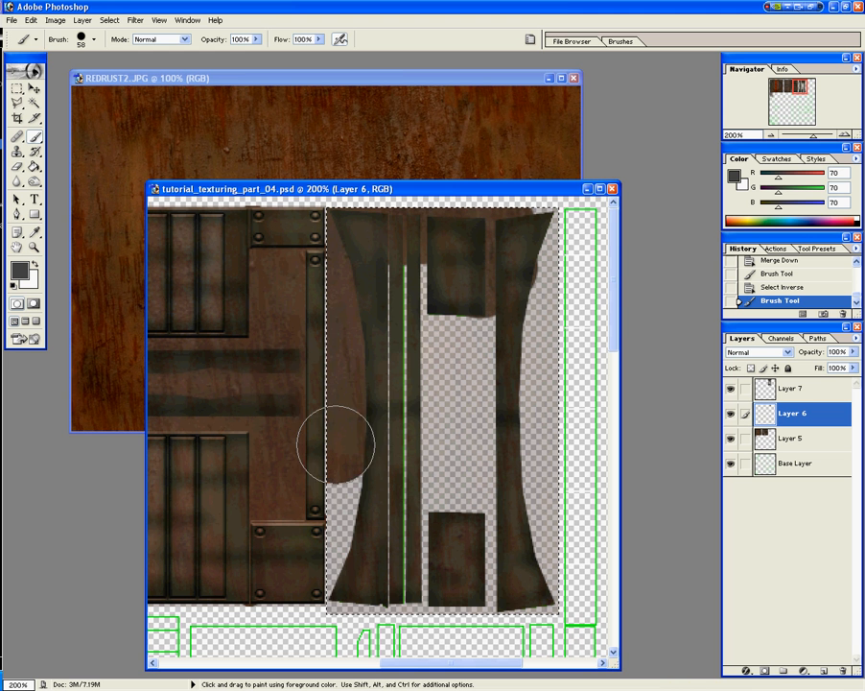
mouse_move(538, 593)
mouse_down()
mouse_move(519, 364)
mouse_move(523, 220)
mouse_move(558, 461)
mouse_move(522, 583)
mouse_move(491, 535)
mouse_move(396, 509)
mouse_move(491, 449)
mouse_move(465, 275)
mouse_move(427, 273)
mouse_move(450, 247)
mouse_move(440, 450)
mouse_move(428, 203)
mouse_move(402, 589)
mouse_move(420, 603)
mouse_move(518, 568)
mouse_move(534, 300)
mouse_move(459, 218)
mouse_move(397, 239)
mouse_move(367, 411)
mouse_move(372, 530)
mouse_move(353, 578)
mouse_up()
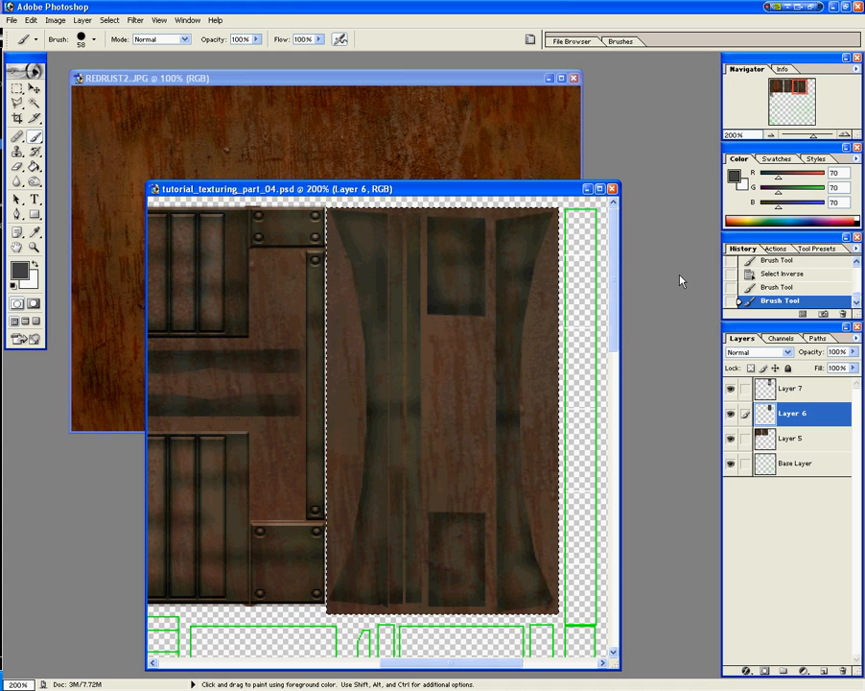
key(ctrl+d)
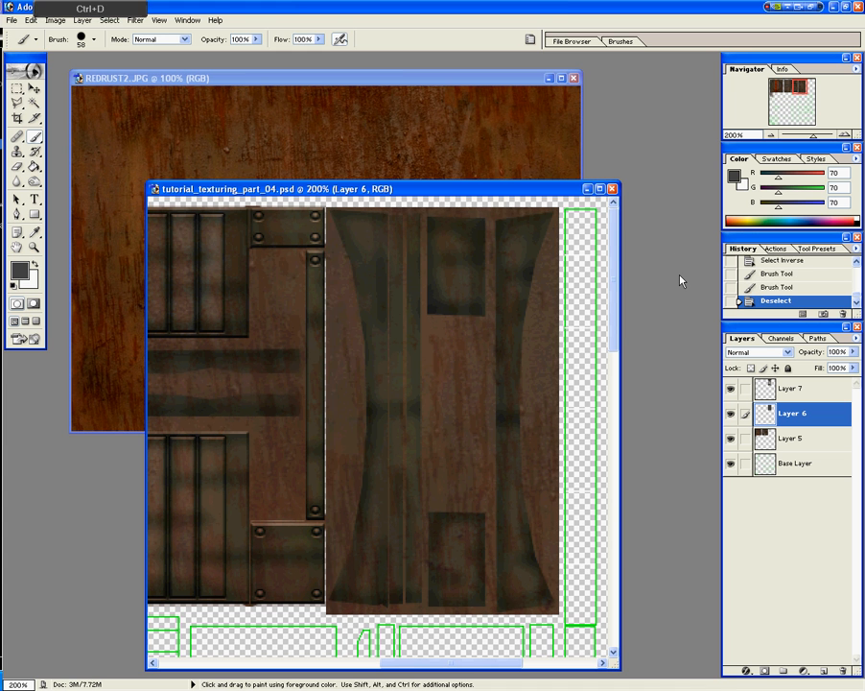
Step: Examine the textured panels and the remaining green outlines across the UV template at 100% zoom
key(ctrl+KP_Subtract)
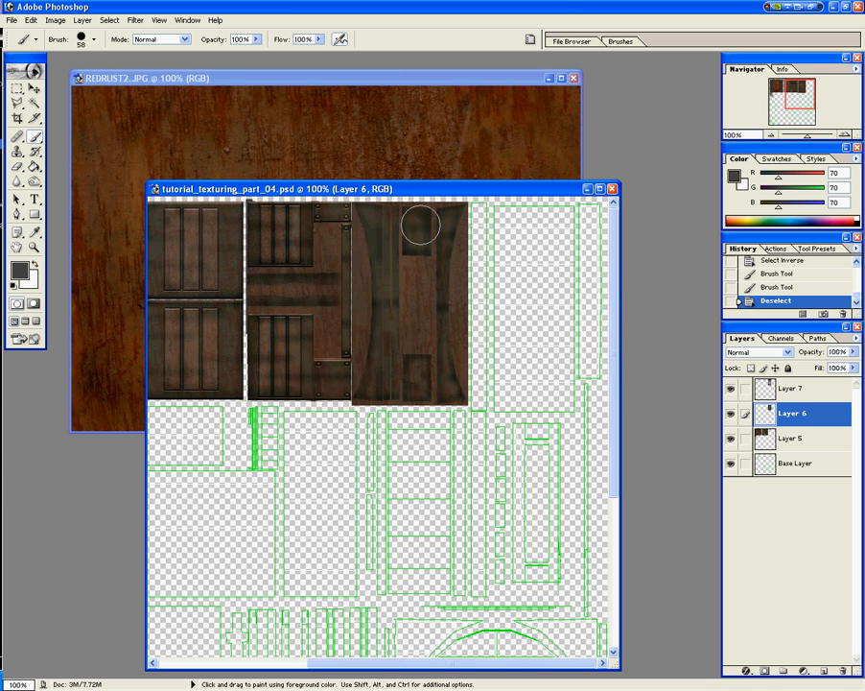
click(12, 19)
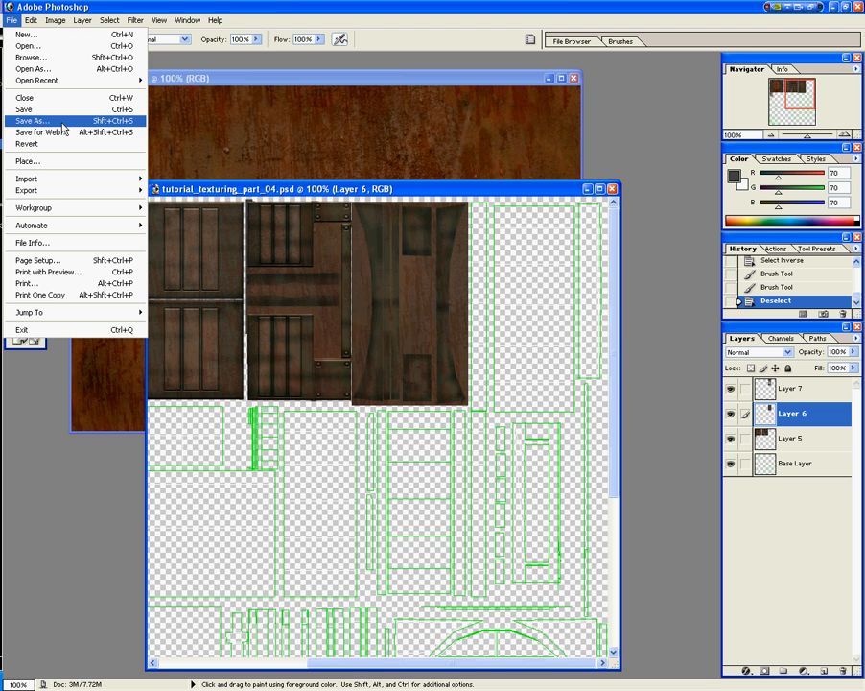
click(222, 134)
drag(312, 190, 331, 134)
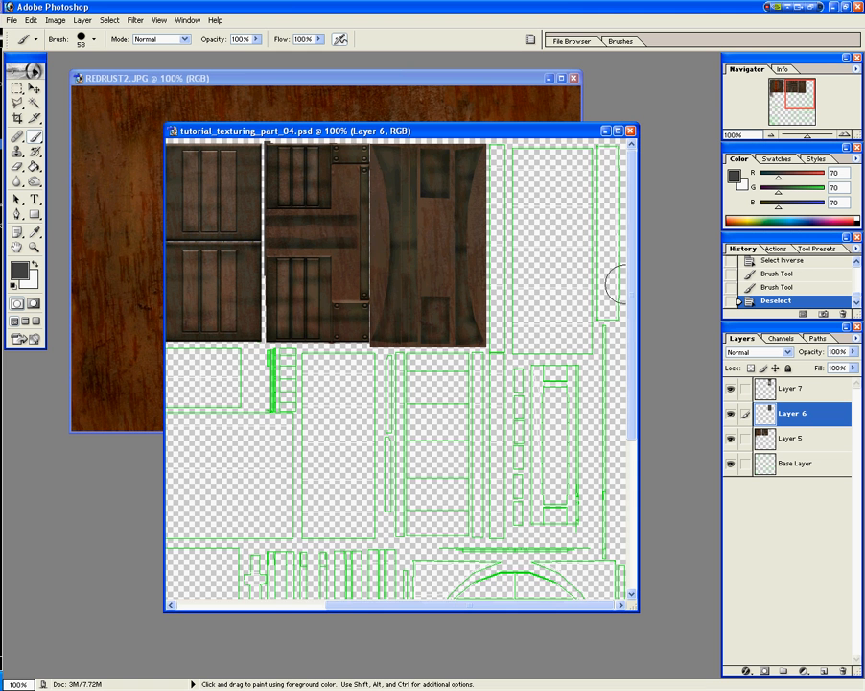
drag(429, 610, 511, 607)
scroll(475, 472, down, 5)
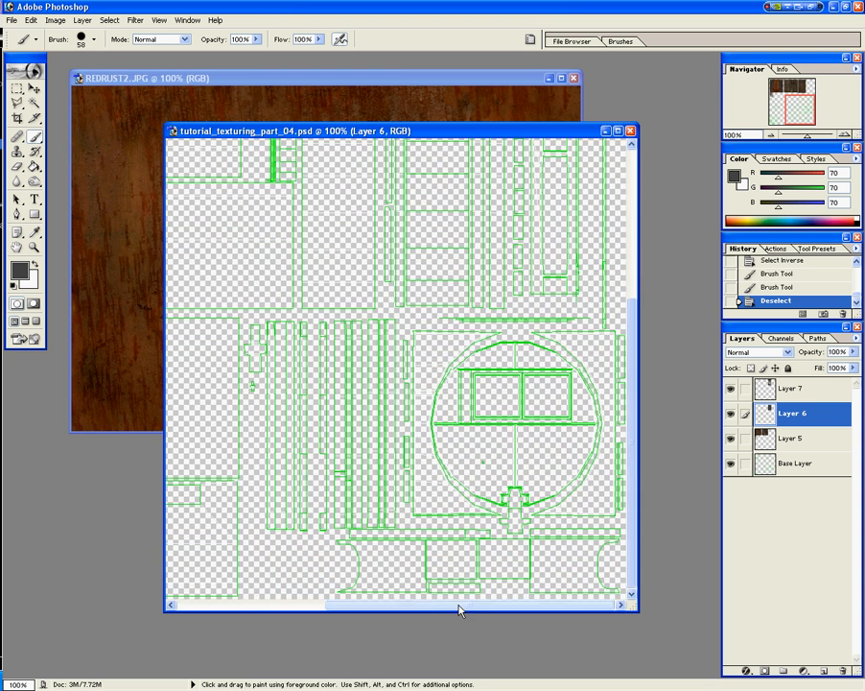
drag(460, 610, 481, 612)
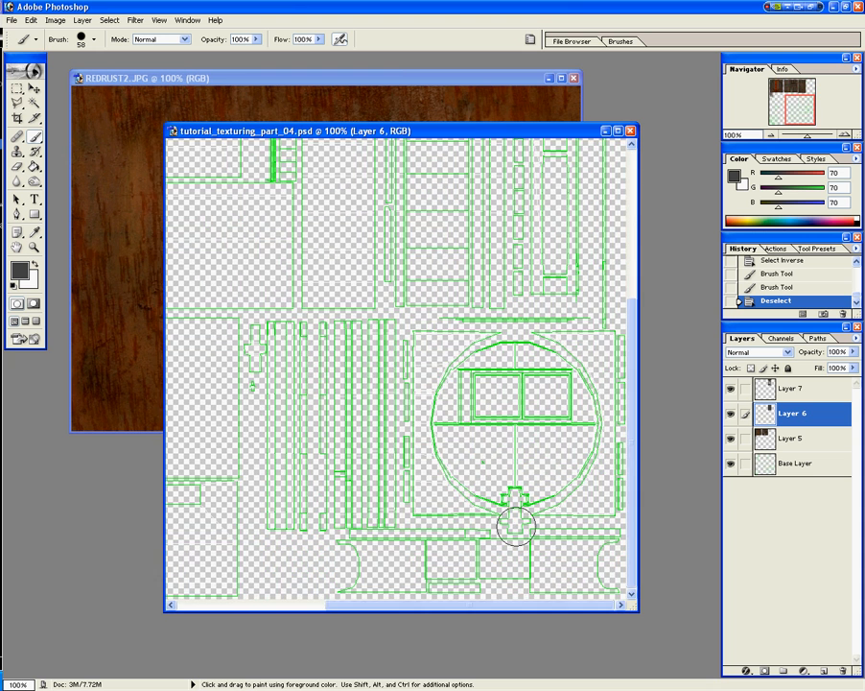
scroll(516, 524, up, 5)
scroll(516, 525, up, 1)
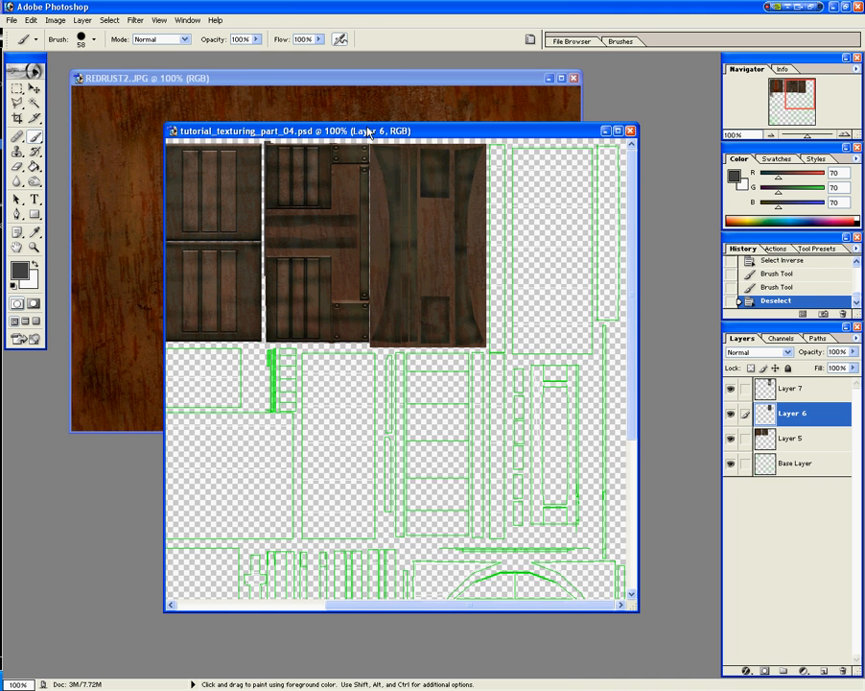
Step: Merge Layer 7 down into Layer 6
click(17, 90)
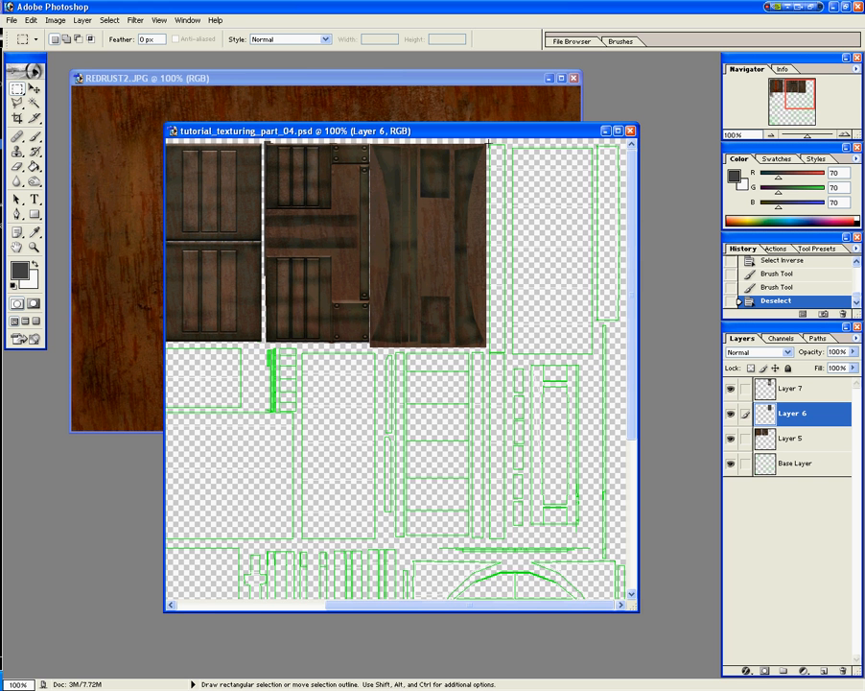
click(804, 390)
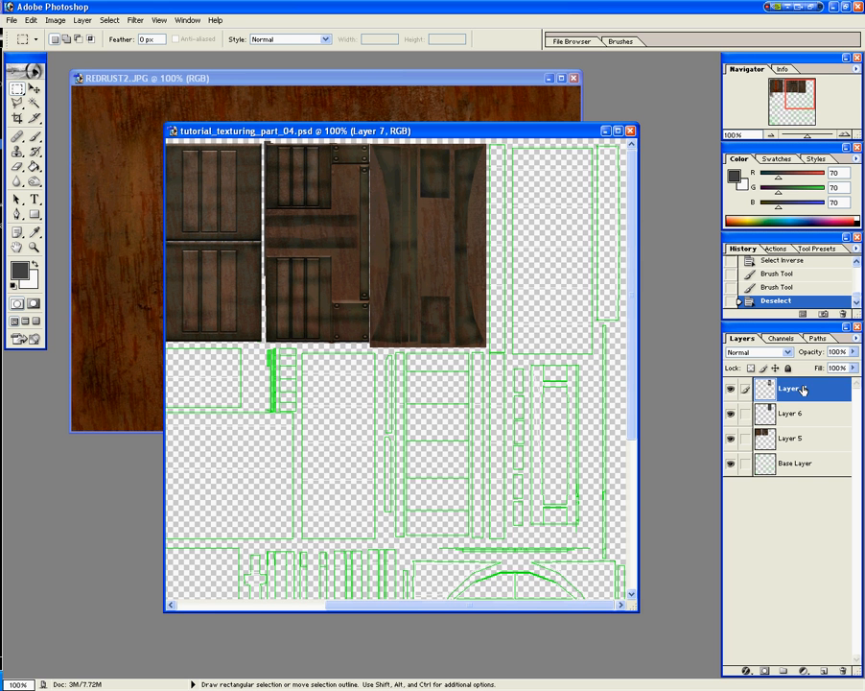
key(ctrl+e)
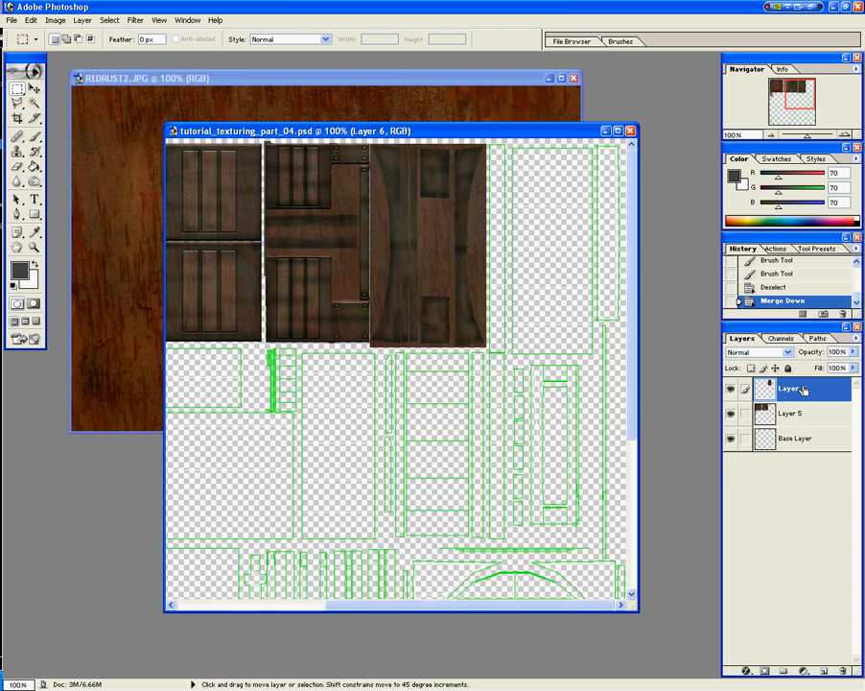
key(ctrl+z)
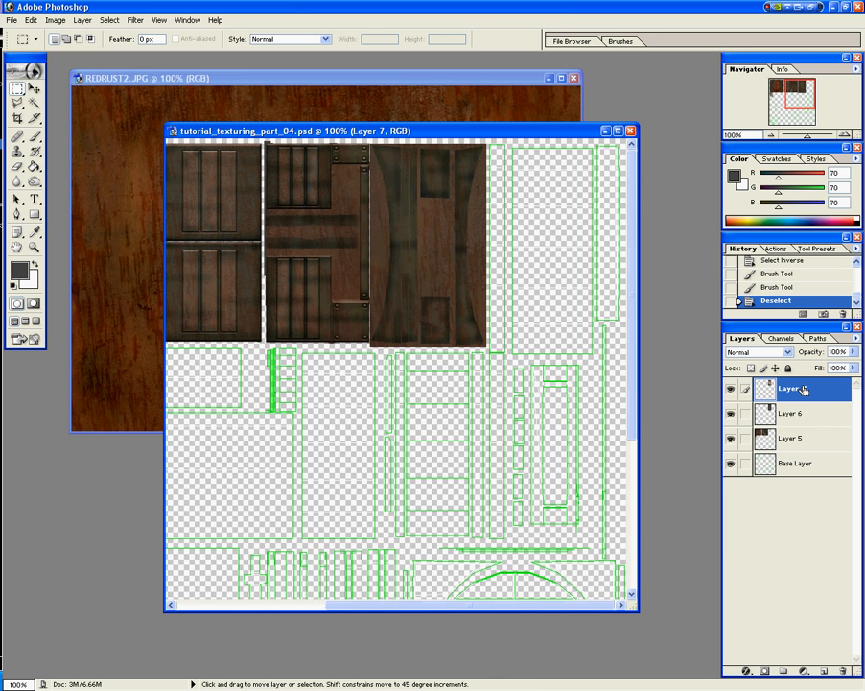
key(ctrl+e)
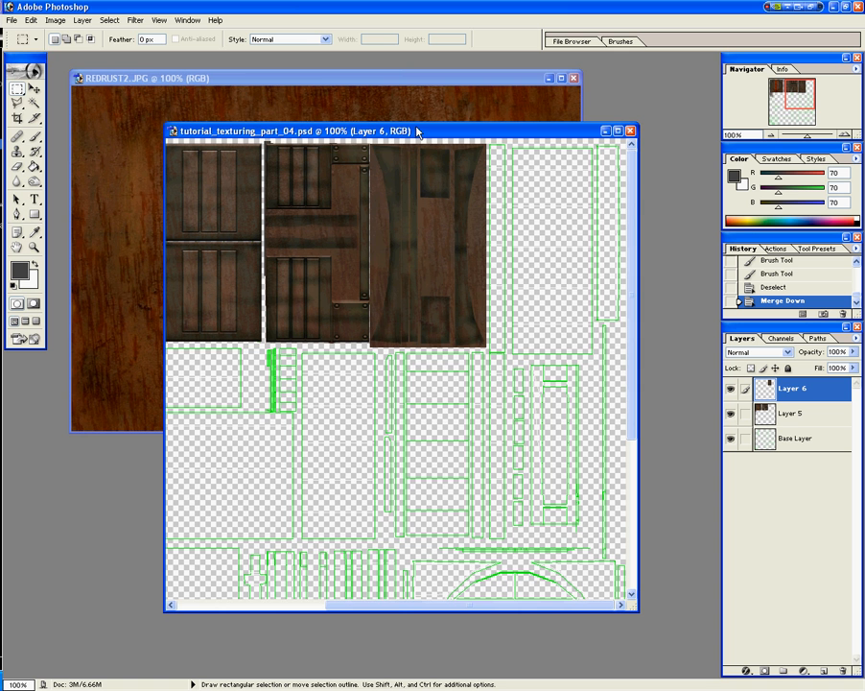
Step: Save a copy of the texture document as tutorial_texturing_part_05.psd in the textures folder
click(12, 19)
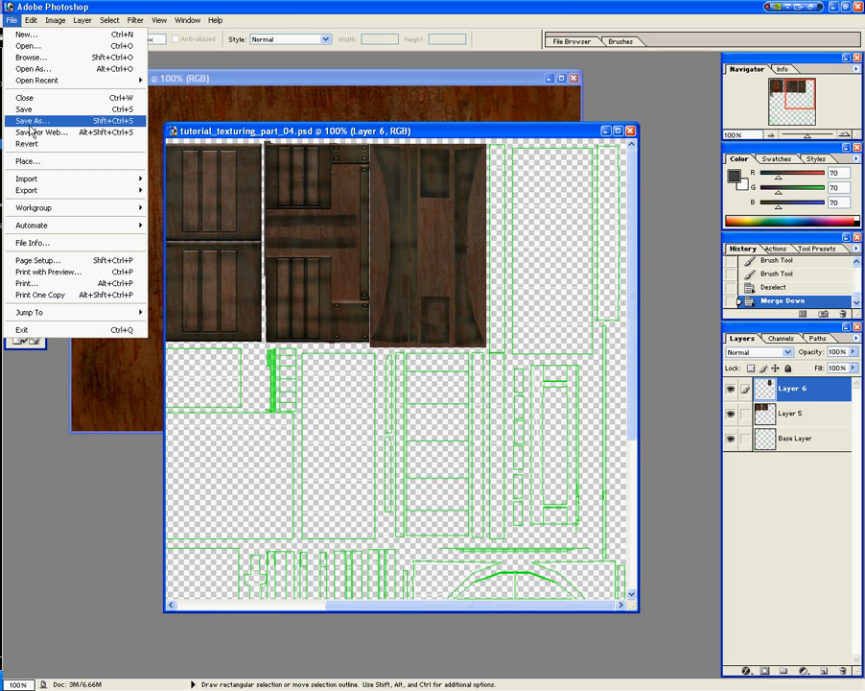
click(30, 122)
click(365, 193)
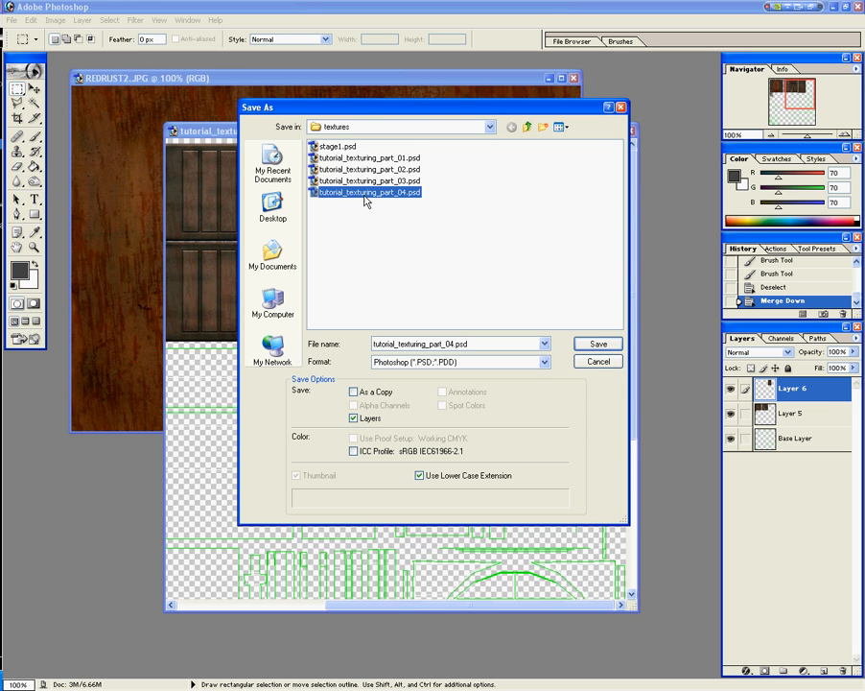
double_click(448, 343)
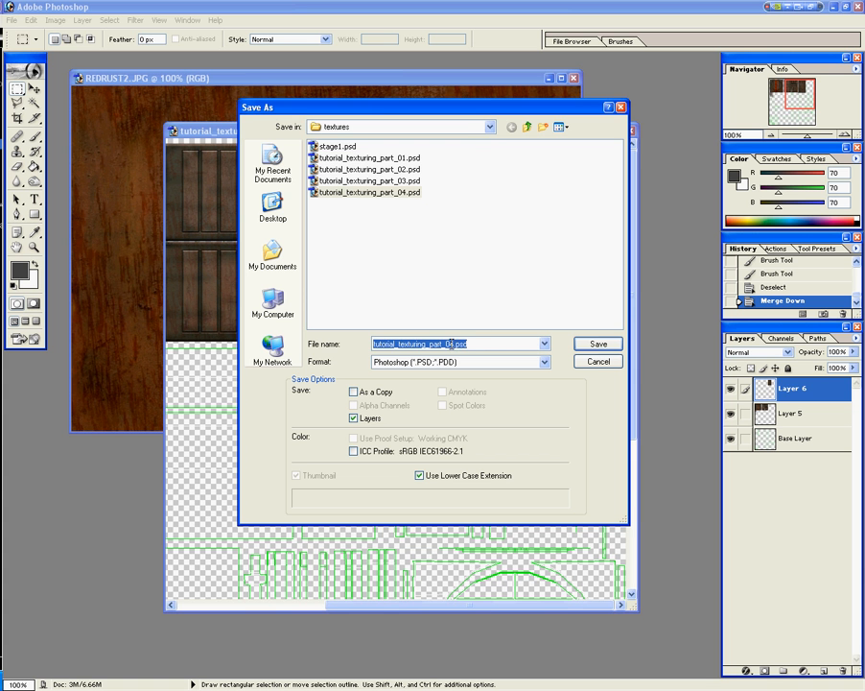
click(451, 343)
key(BackSpace)
text(5)
key(Return)
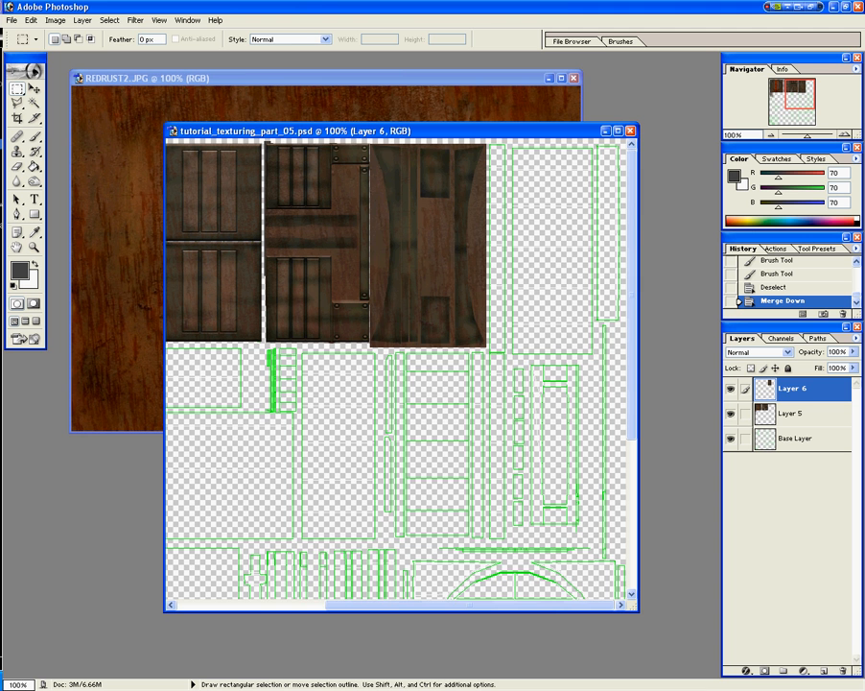
Step: Switch to 3ds Max and load tutorial_texturing_part_05.psd with collapsed layers as the diffuse bitmap of material 02 - Default
key(alt+Tab)
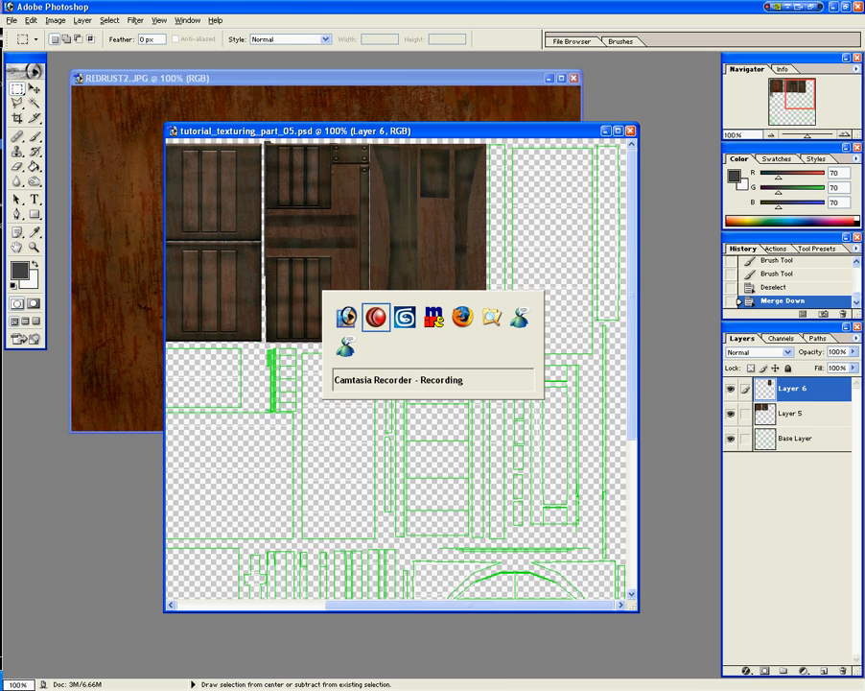
key(Tab)
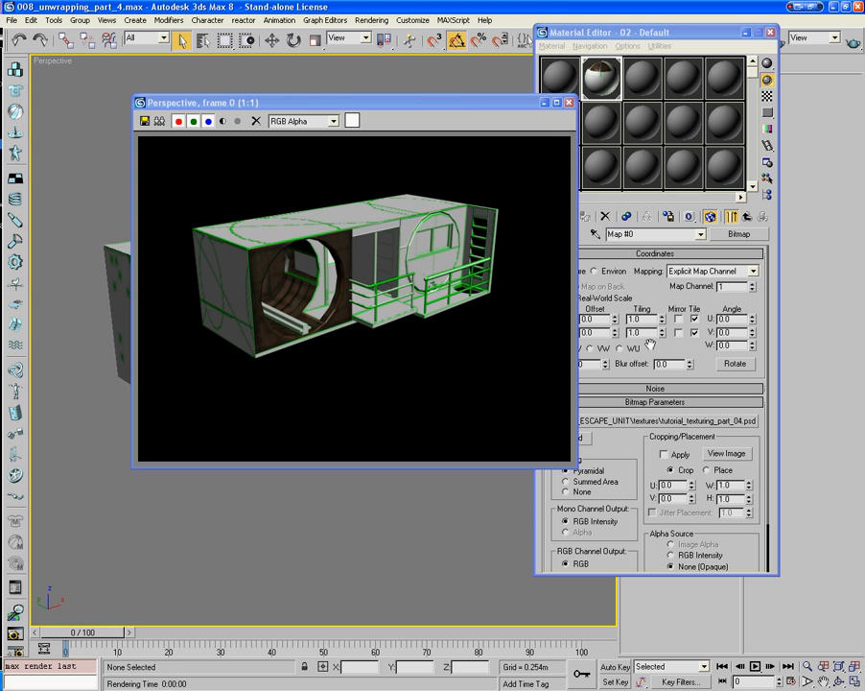
click(687, 422)
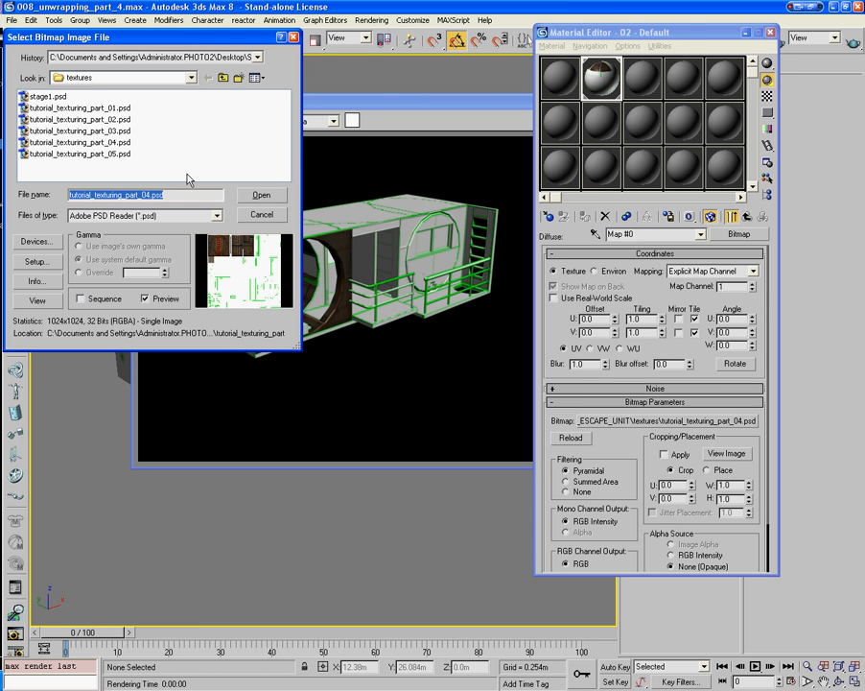
double_click(80, 155)
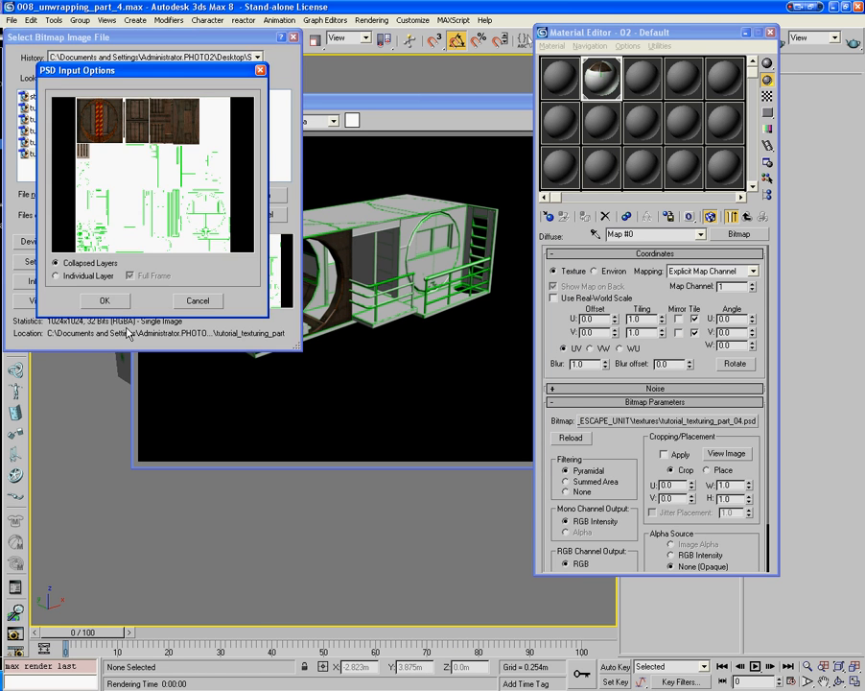
click(104, 300)
Step: Render the perspective view from the overall angle and from close to the round opening to check the new texture, closing each render
key(F9)
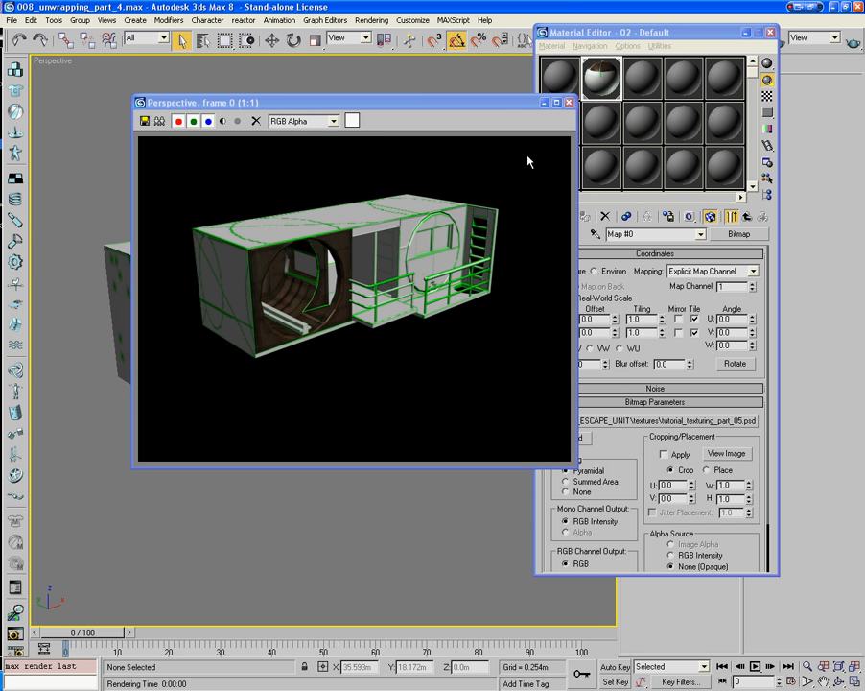
click(569, 102)
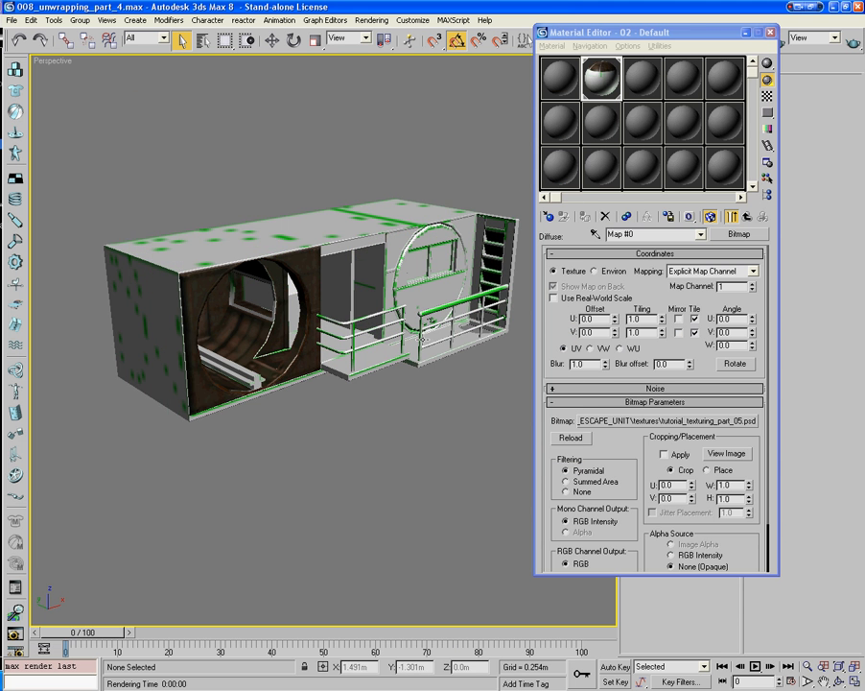
scroll(323, 462, up, 10)
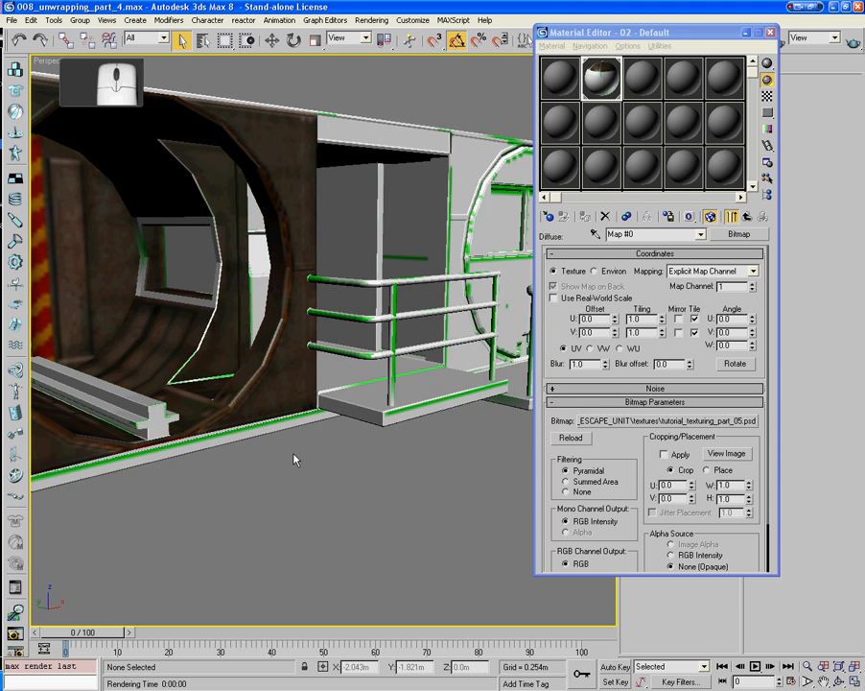
drag(329, 486, 348, 499)
key(F9)
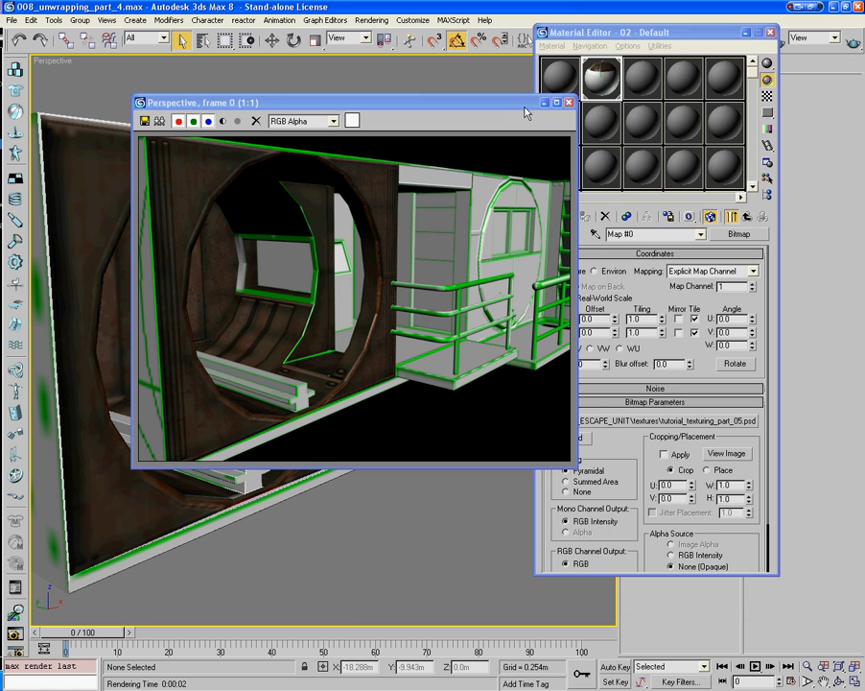
click(569, 102)
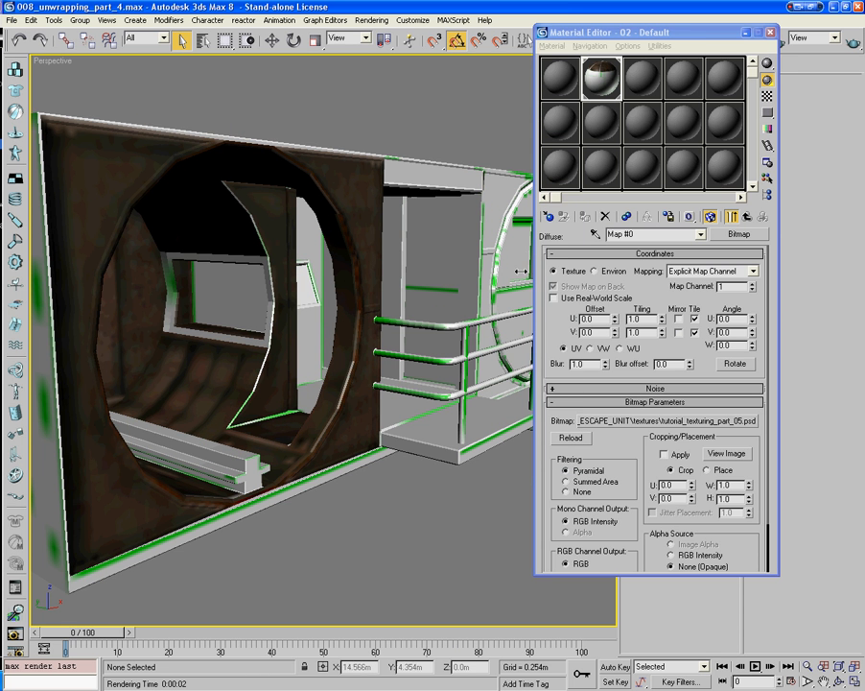
Step: Switch to Photoshop and add two new empty layers above Layer 6
key(alt+Tab)
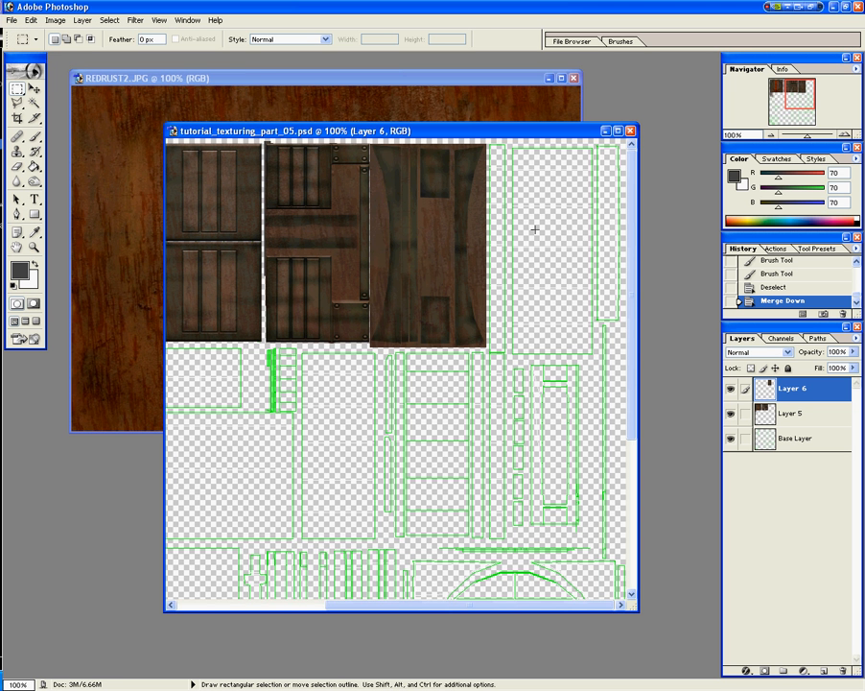
key(ctrl+shift+n)
key(Return)
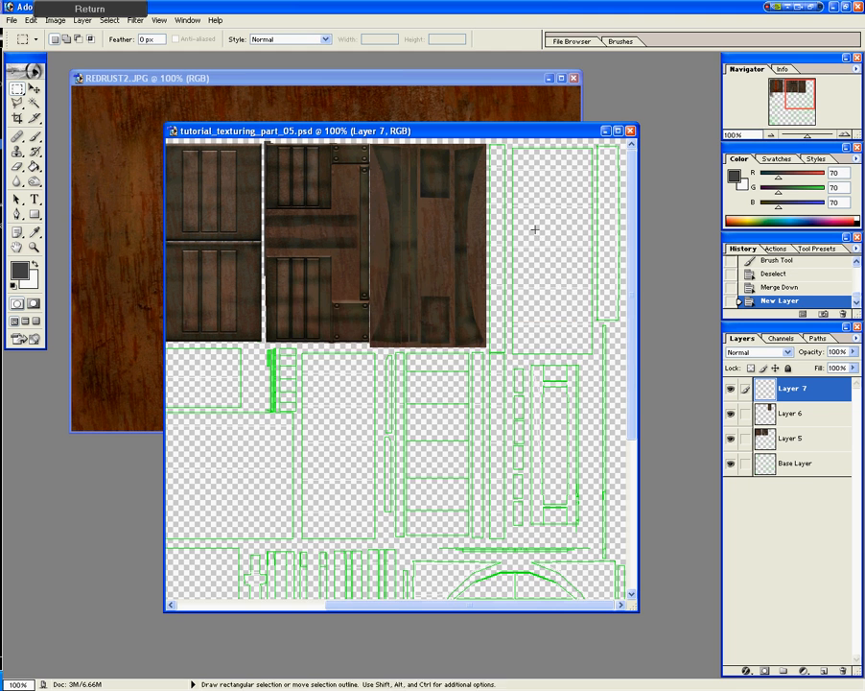
key(ctrl+shift+n)
key(Return)
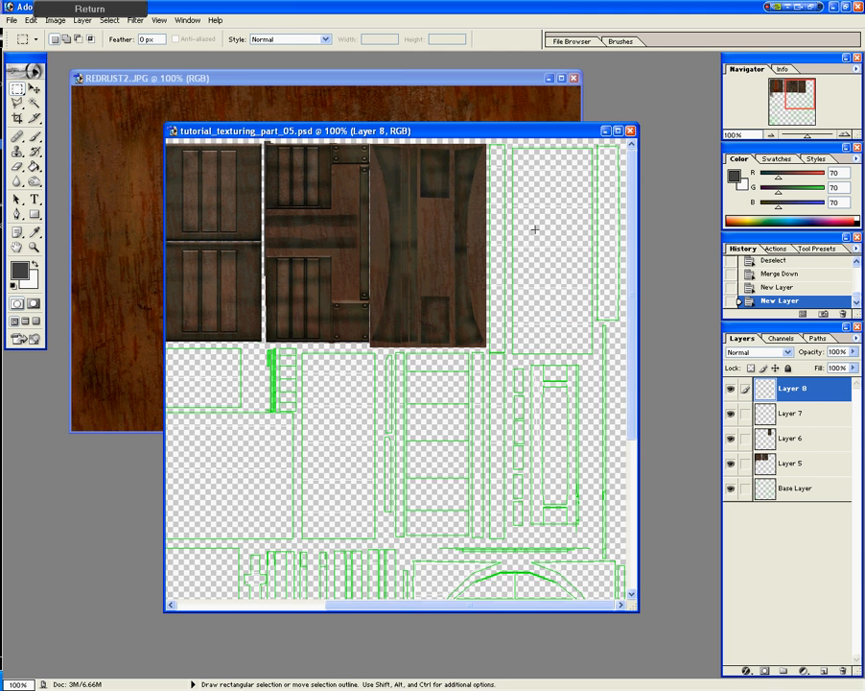
Step: On Layer 8, mark the three tall outlines beside the textured panels with one 58 px dark grey brush dot each, and save
click(34, 136)
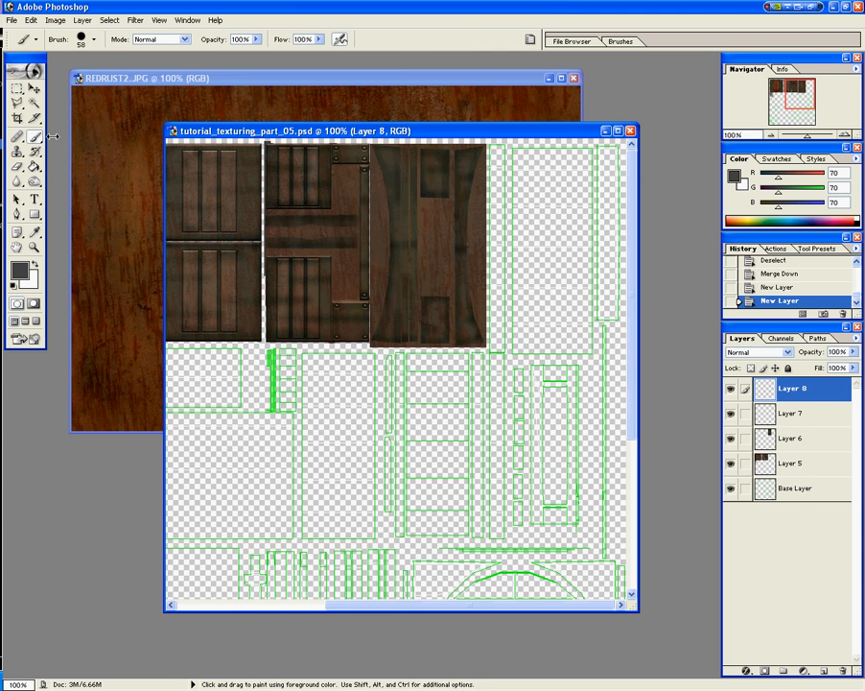
click(553, 241)
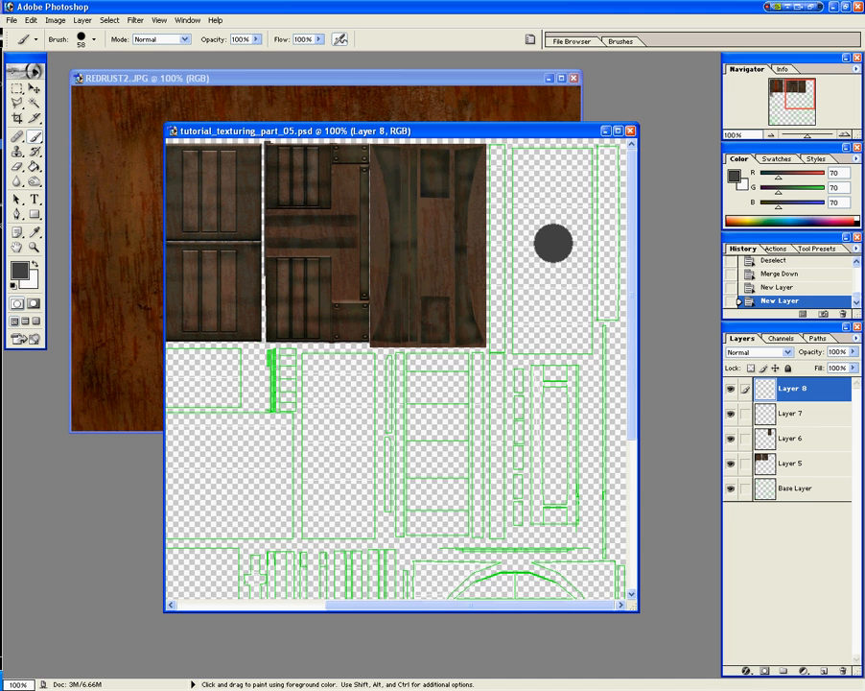
click(509, 248)
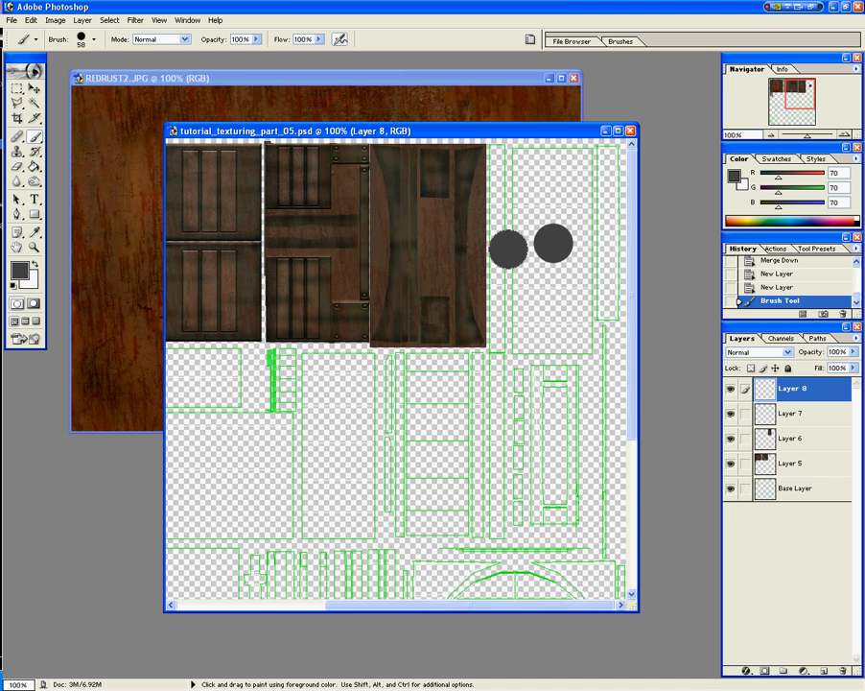
click(601, 232)
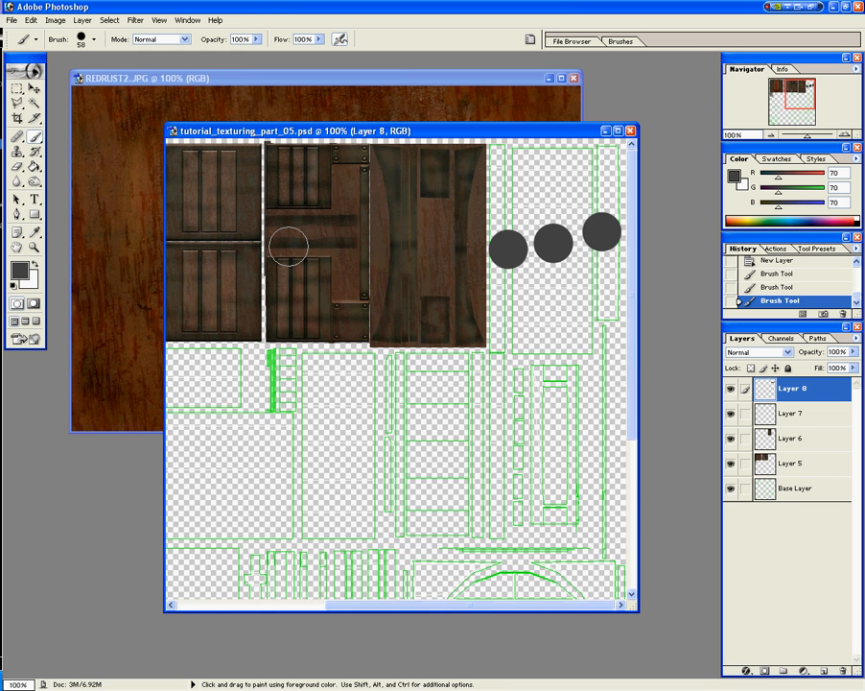
key(alt+f)
key(s)
Step: Switch to 3ds Max and examine where the dark dots land around the doorway and its inner walls
key(alt+Tab)
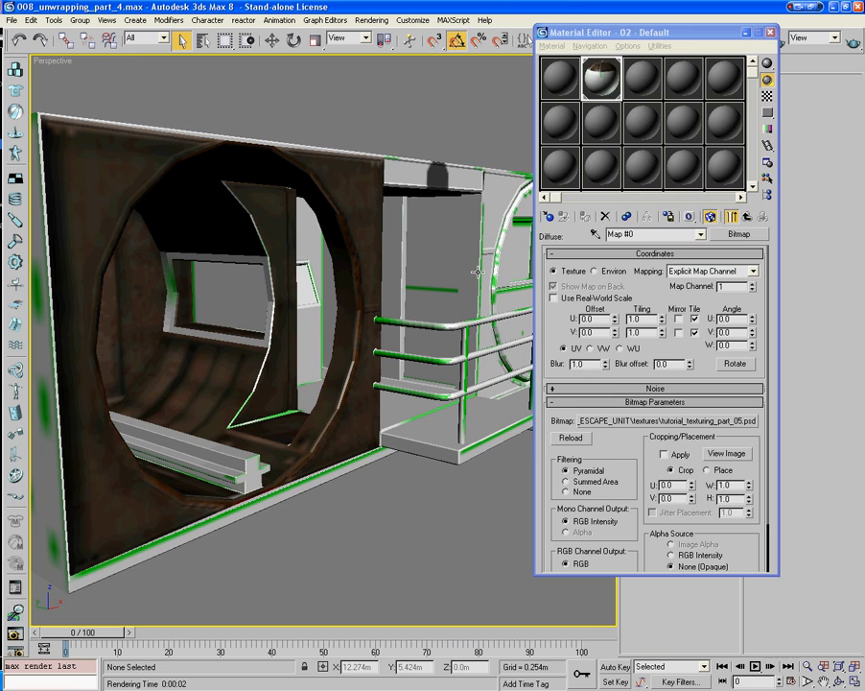
drag(415, 495, 245, 474)
scroll(349, 510, down, 5)
scroll(245, 474, up, 10)
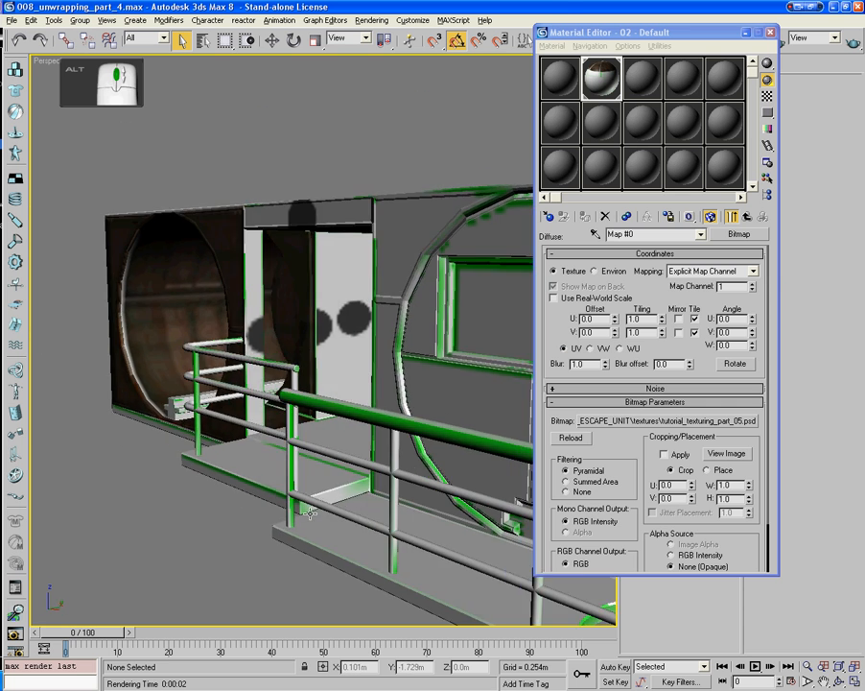
mouse_move(326, 510)
mouse_down()
mouse_move(355, 521)
mouse_move(329, 512)
mouse_up()
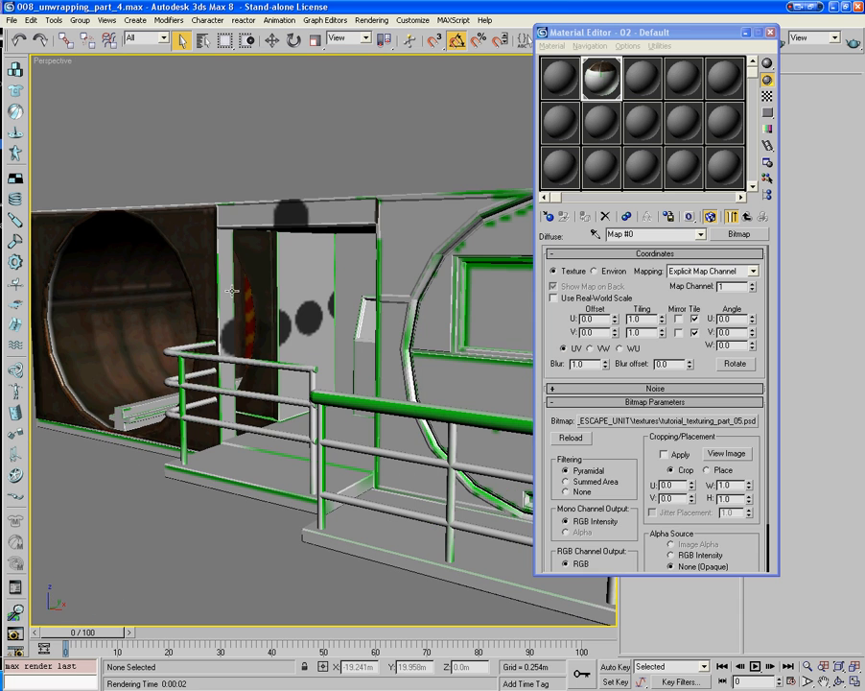
drag(235, 296, 298, 323)
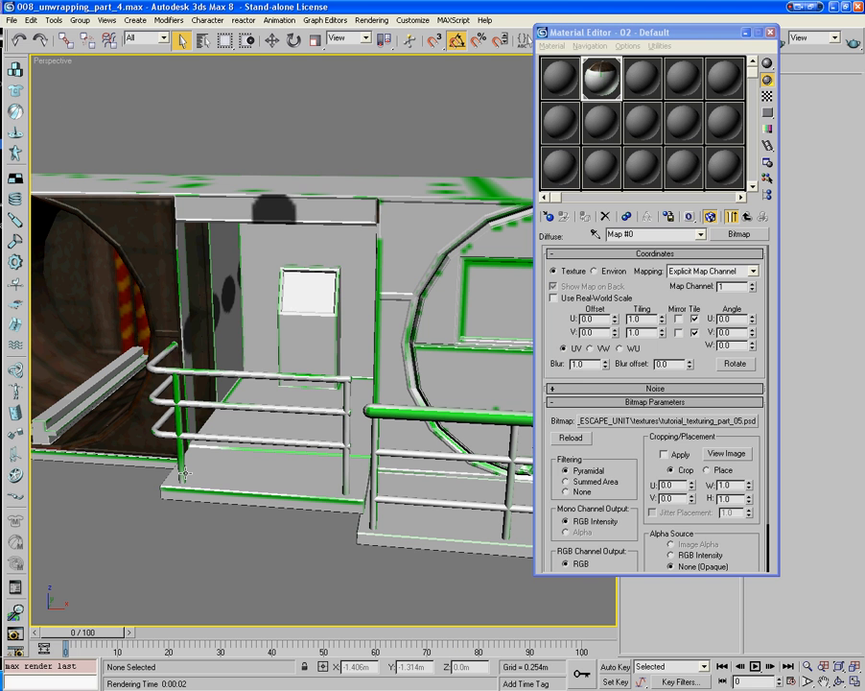
Step: Switch to Photoshop and undo the three large brush dots on Layer 8
key(alt+Tab)
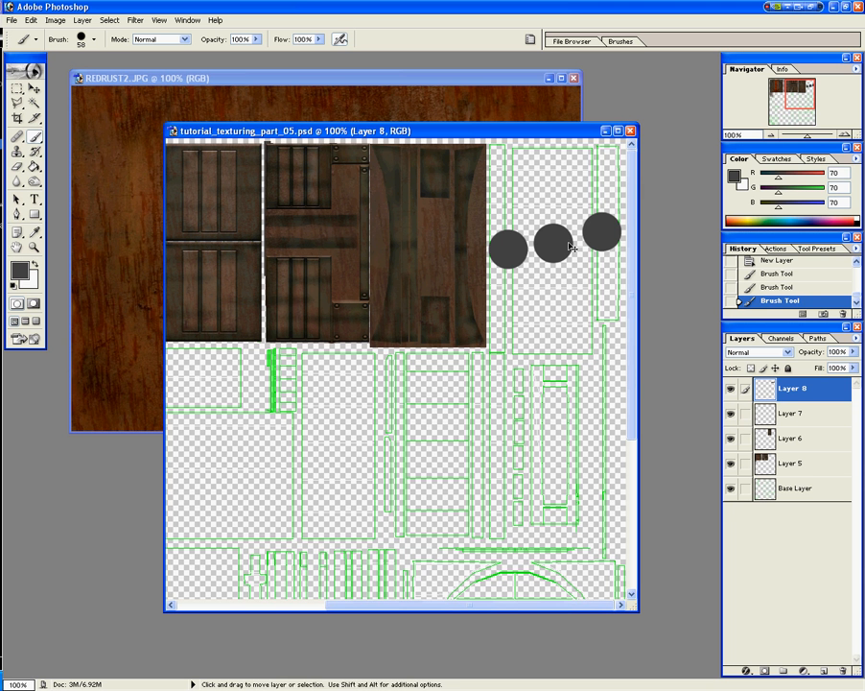
key(ctrl+alt+z)
key(ctrl+alt+z)
key(ctrl+alt+z)
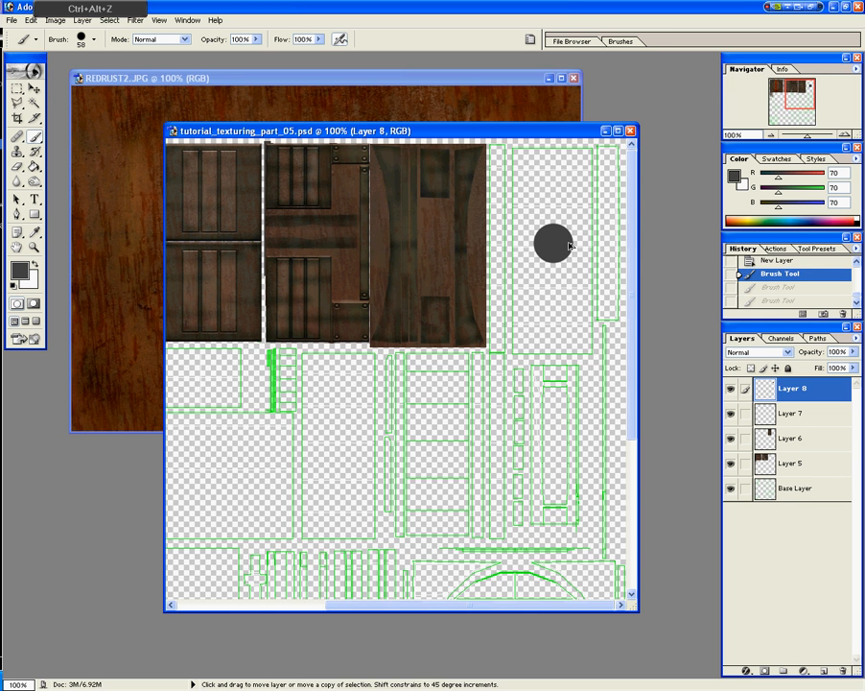
Step: With a 12 px brush, mark the three tall outlines on Layer 8 with two, one and three dark grey dots respectively, and save
click(81, 40)
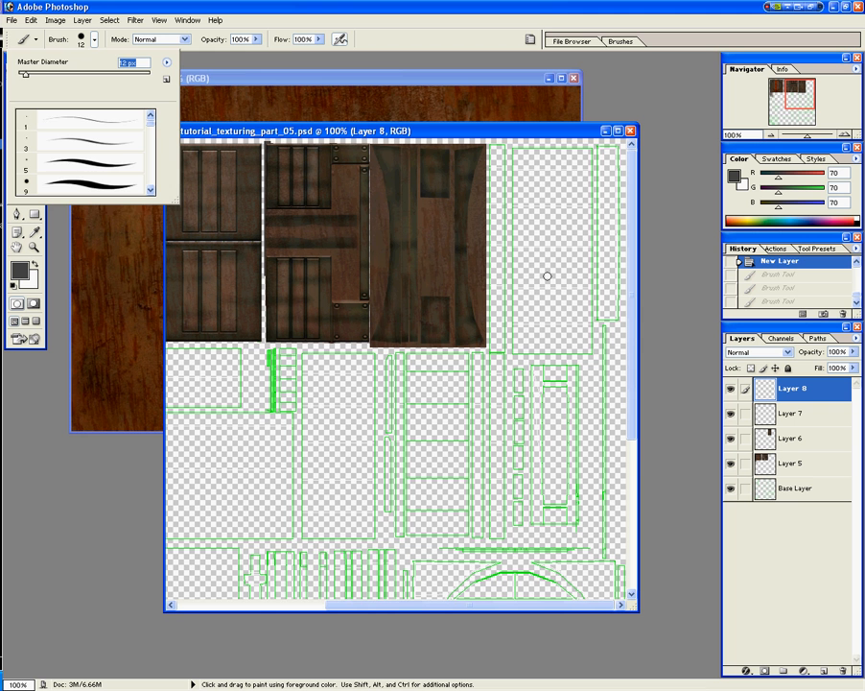
key(Return)
click(551, 242)
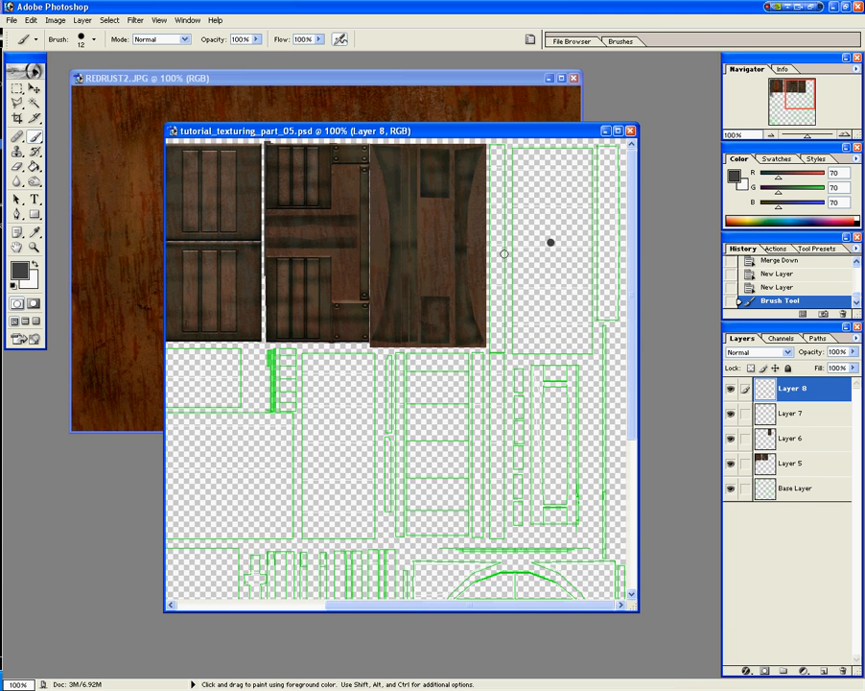
click(497, 260)
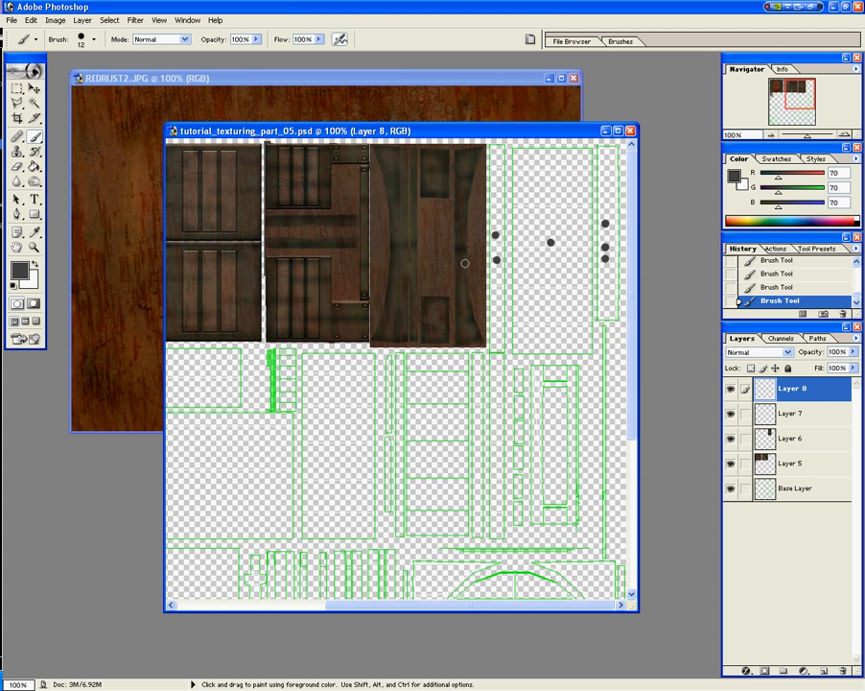
key(alt+f)
key(s)
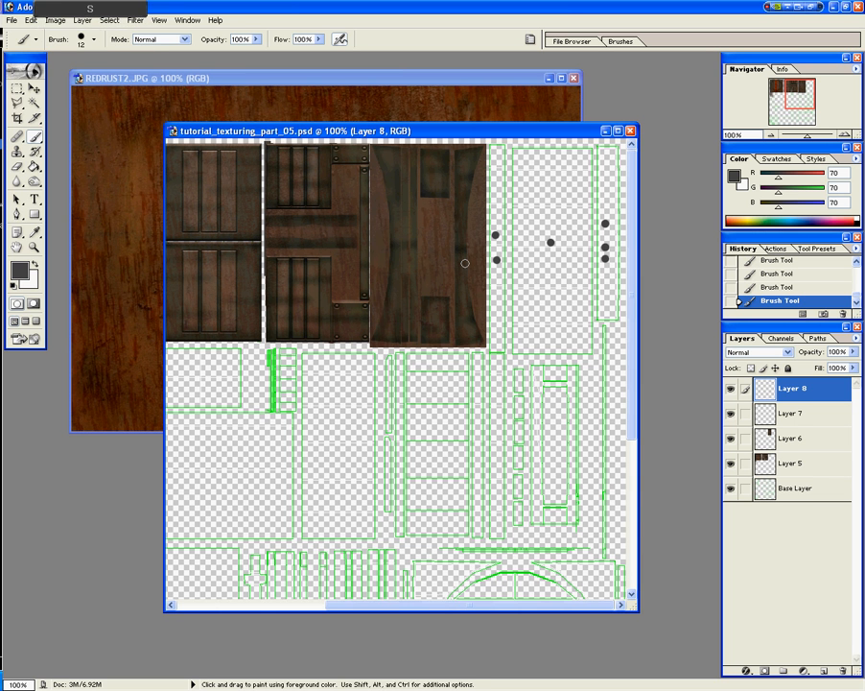
Step: Switch to 3ds Max and match the small dots around the doorway to their UV outlines
key(alt+Tab)
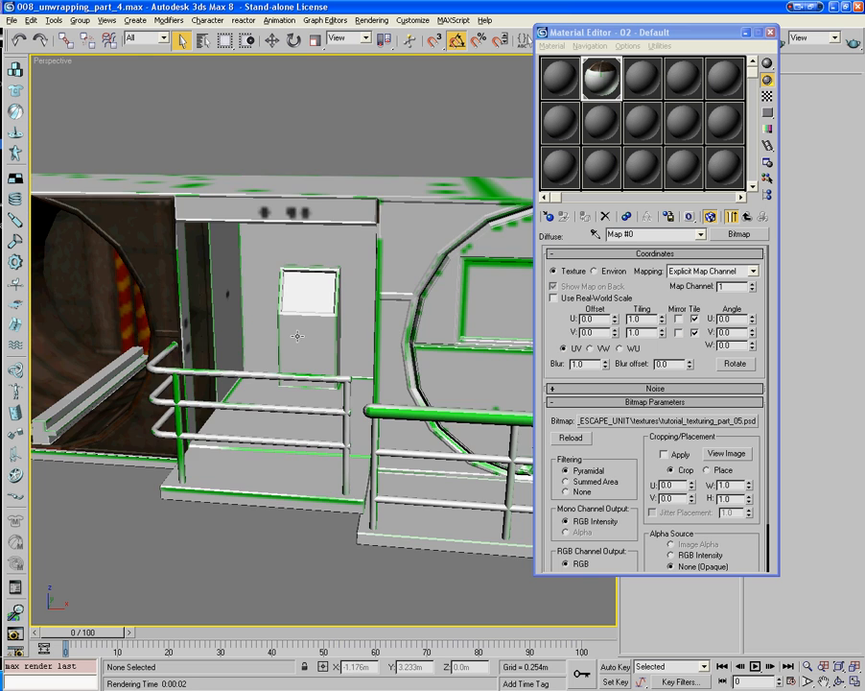
drag(292, 286, 230, 331)
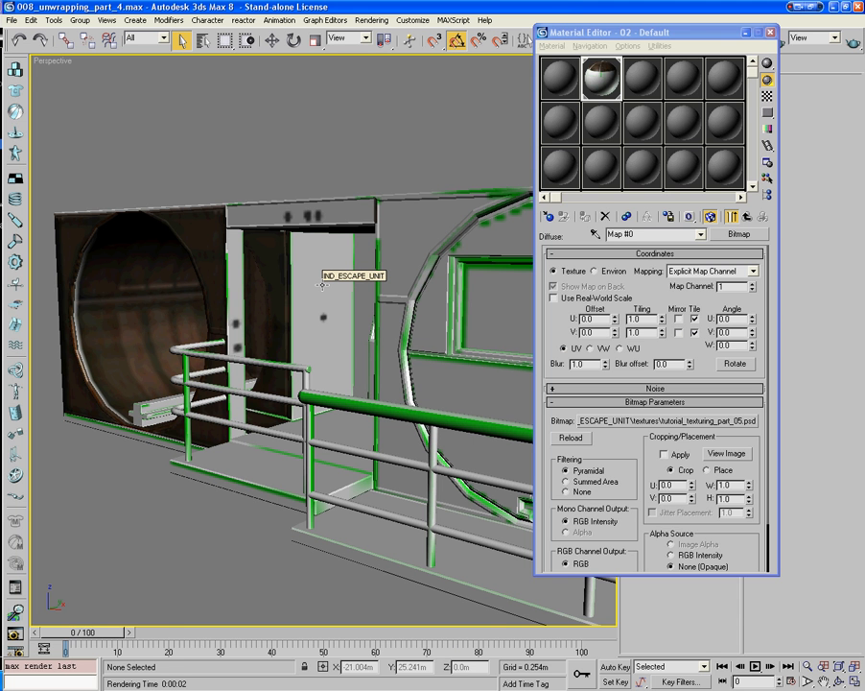
Step: Switch to Photoshop and marquee-select the wide, tall outline marked with one dark grey dot
key(alt+Tab)
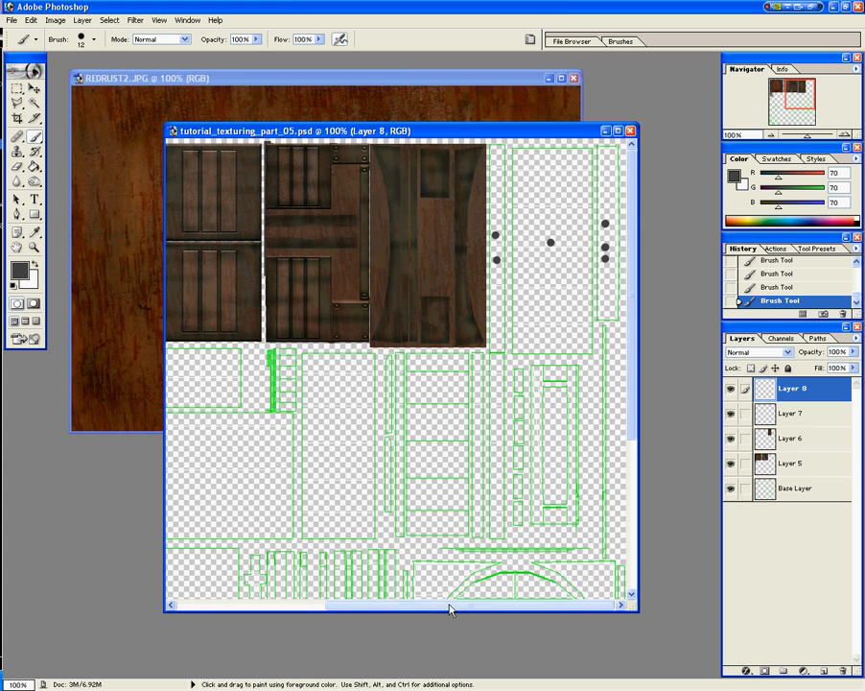
key(ctrl+plus)
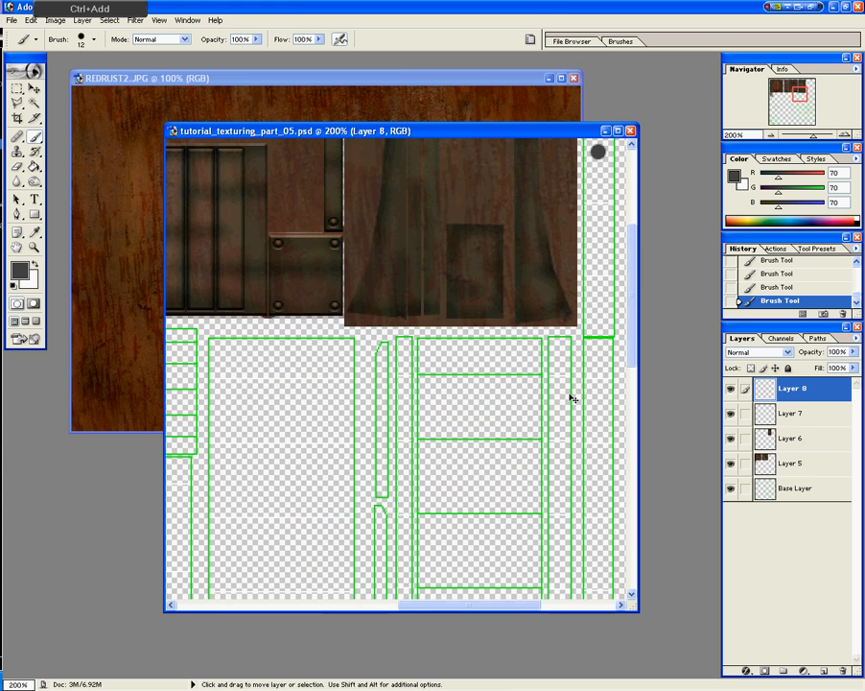
click(383, 604)
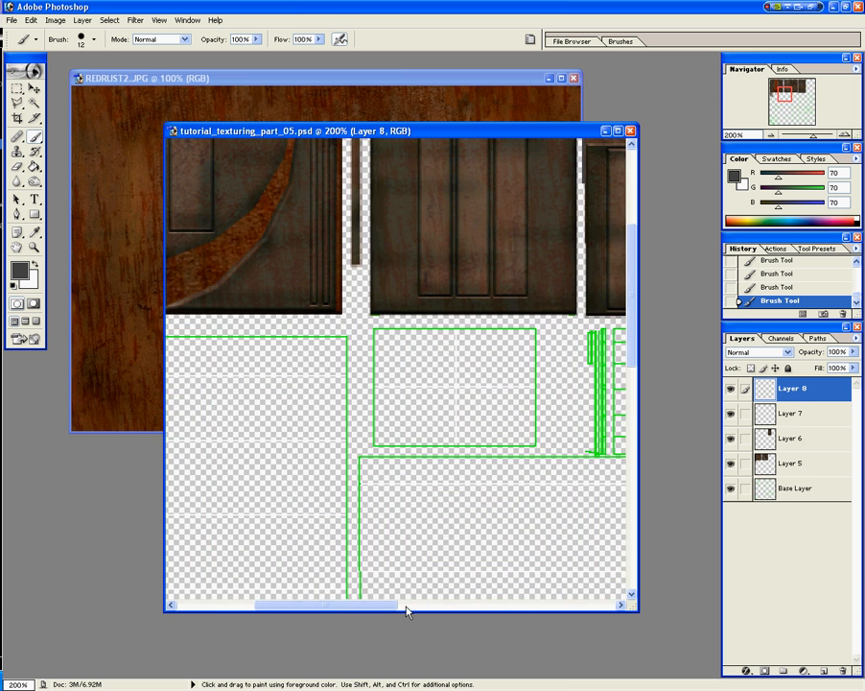
click(535, 605)
click(541, 605)
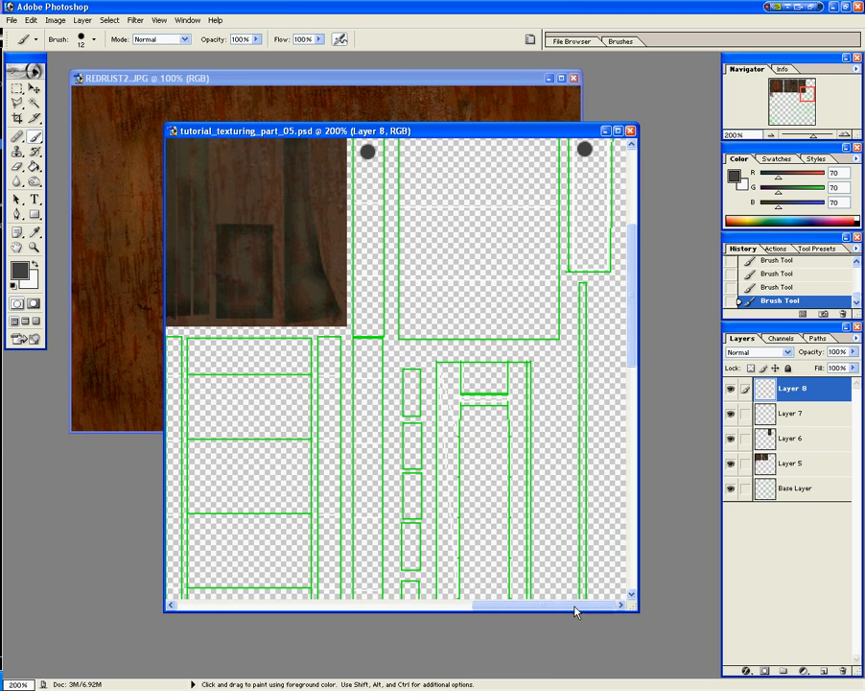
scroll(516, 387, up, 5)
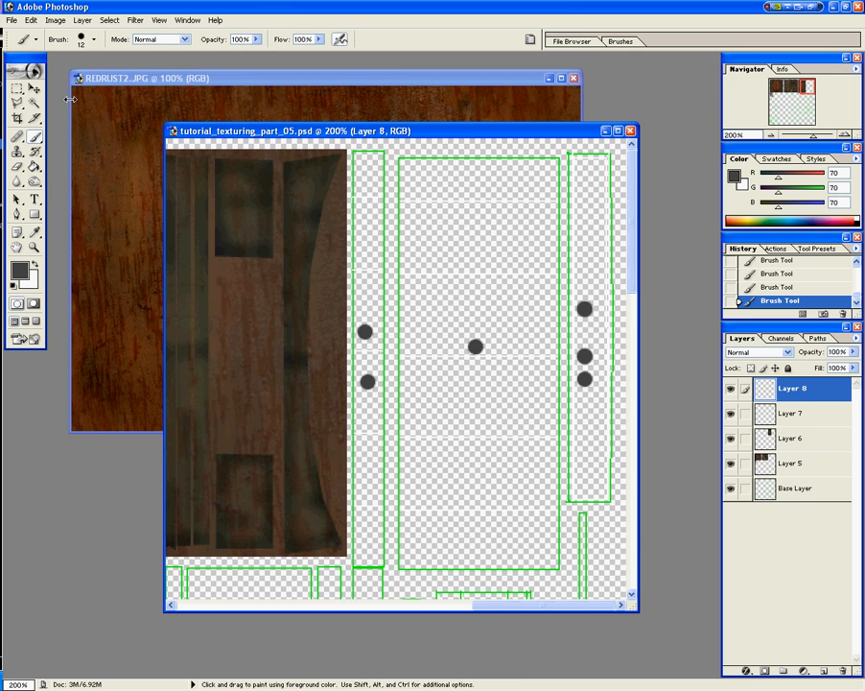
click(17, 87)
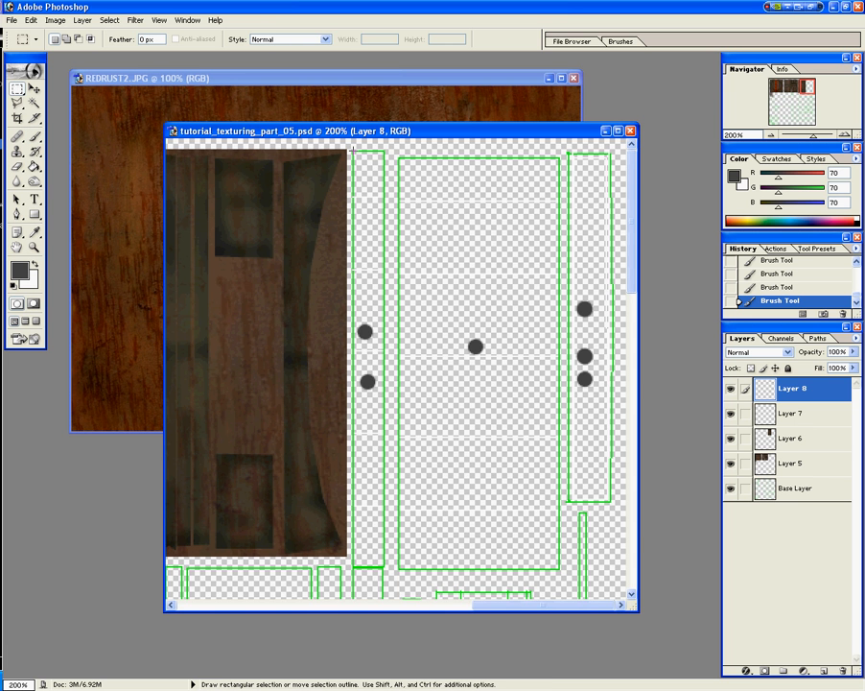
drag(389, 571, 382, 564)
drag(383, 563, 385, 568)
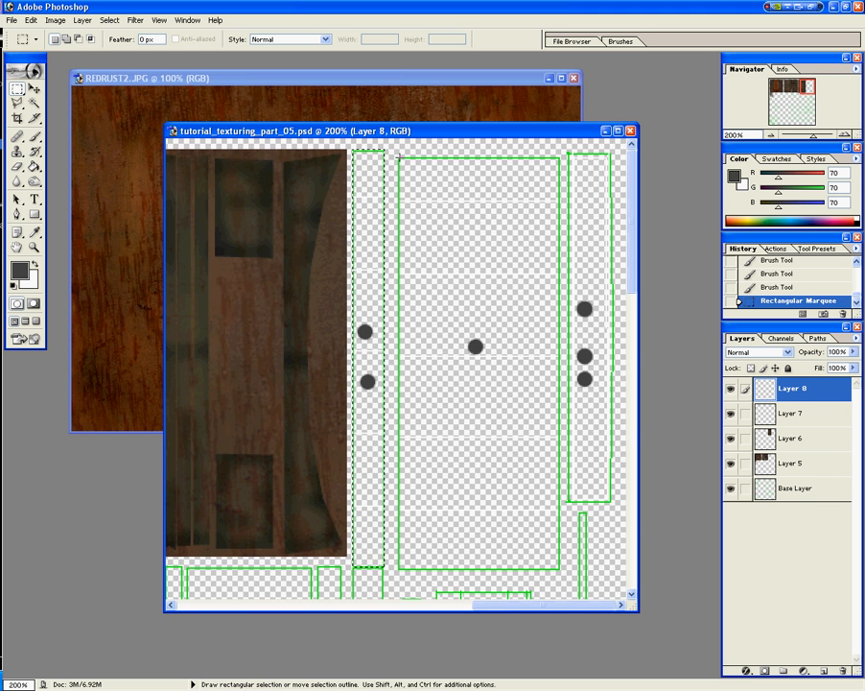
drag(399, 155, 409, 188)
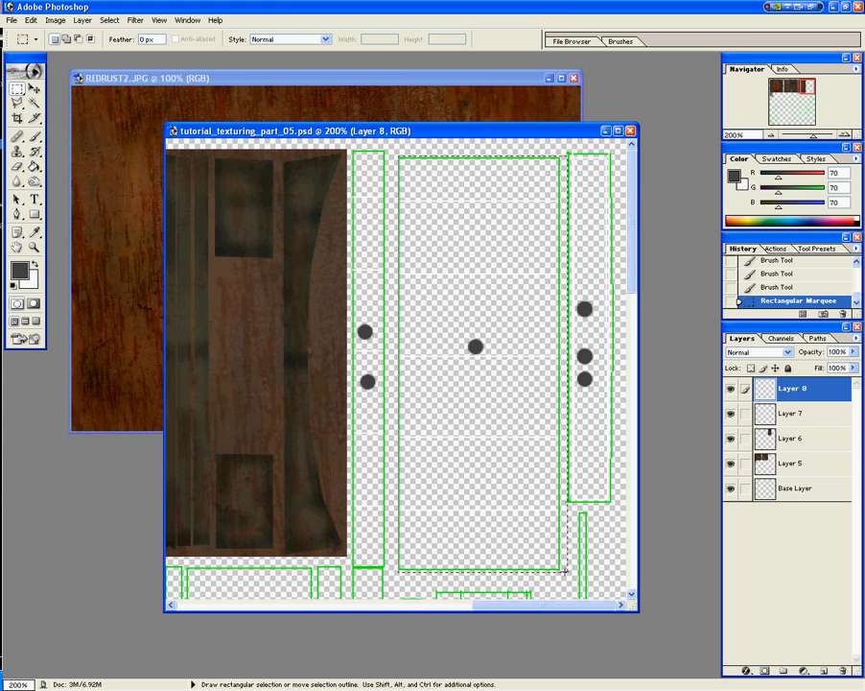
drag(564, 571, 560, 570)
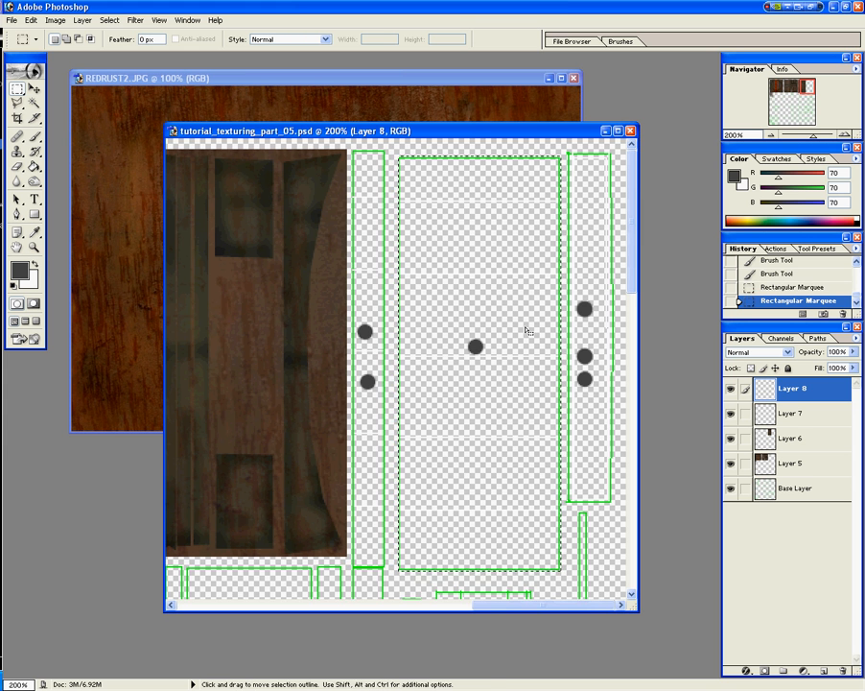
Step: Paint the whole wide panel selection dark grey on Layer 8 with a 59 px brush
click(34, 137)
click(93, 40)
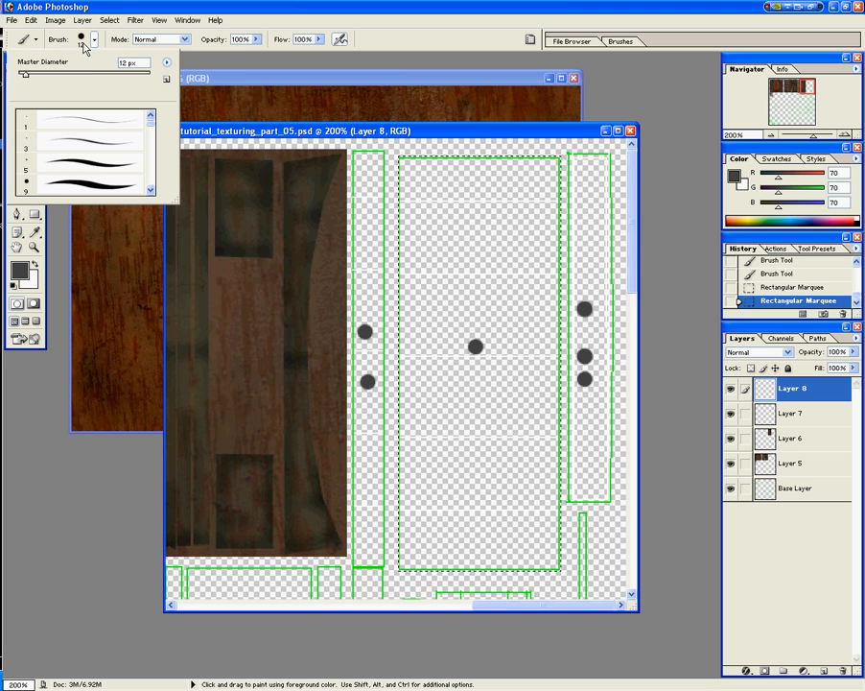
drag(77, 74, 69, 79)
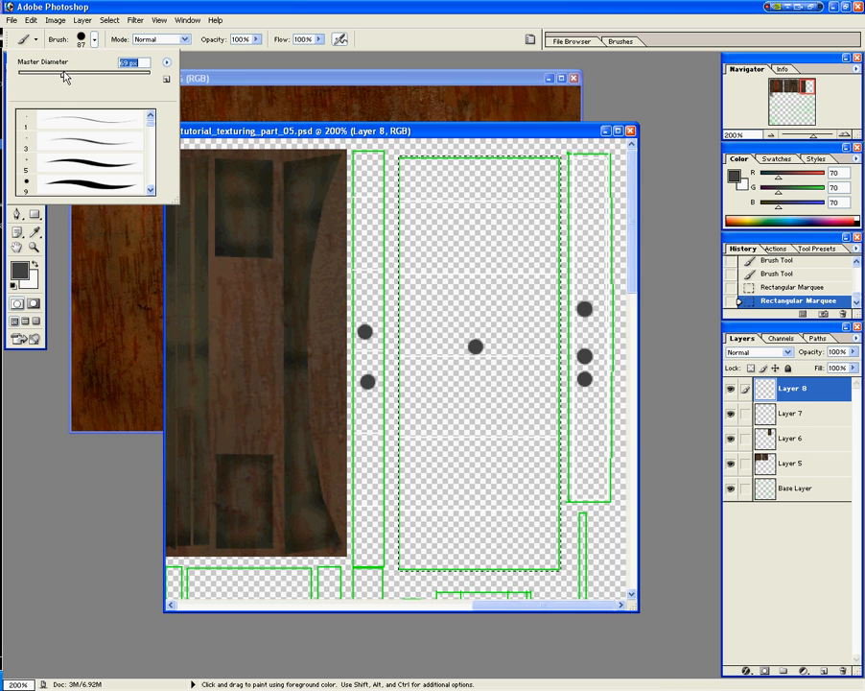
mouse_move(533, 182)
mouse_down()
mouse_move(355, 157)
mouse_move(411, 169)
mouse_move(391, 174)
mouse_move(396, 505)
mouse_move(365, 246)
mouse_up()
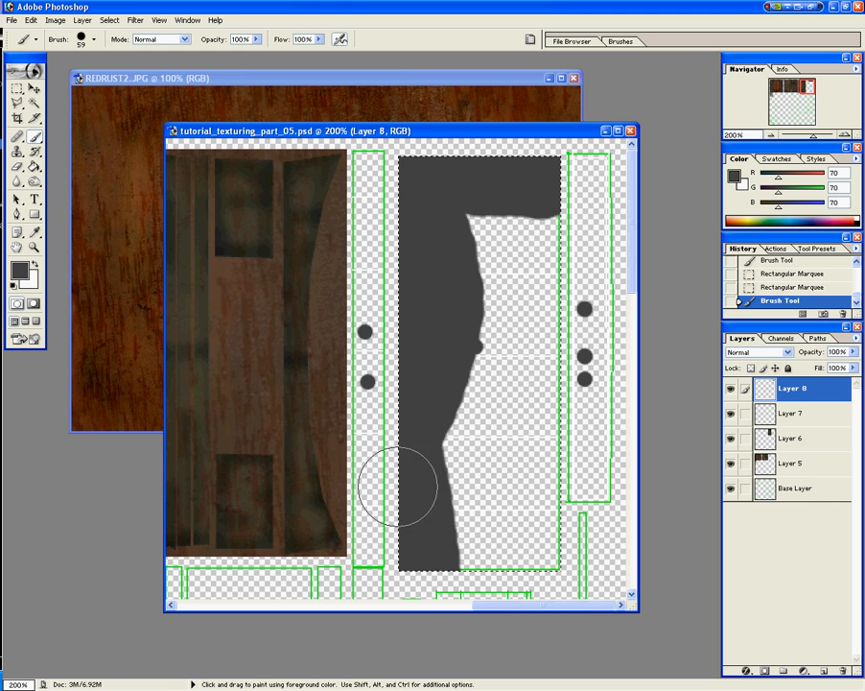
mouse_move(398, 486)
mouse_down()
mouse_move(561, 547)
mouse_move(531, 524)
mouse_move(549, 184)
mouse_up()
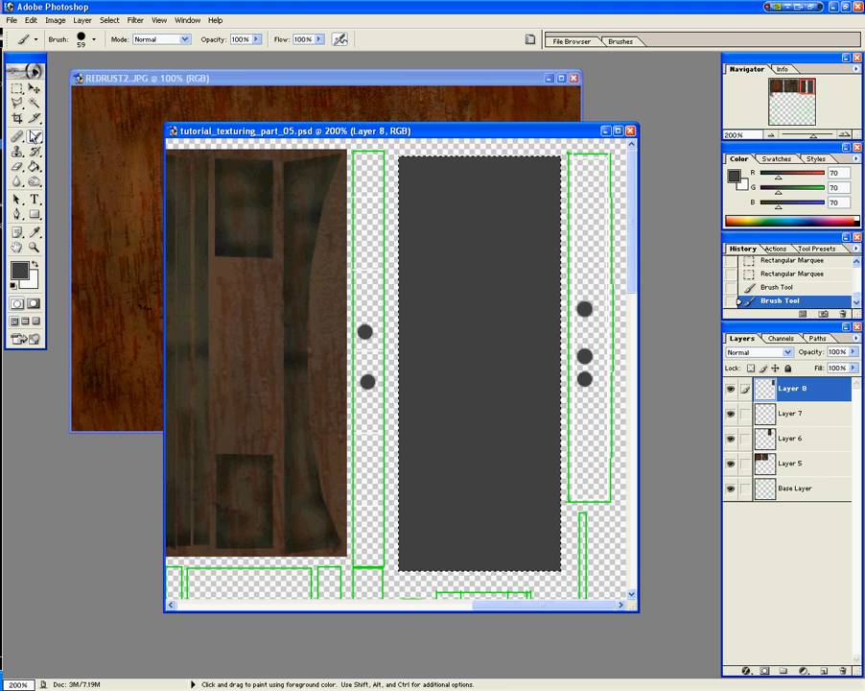
Step: Add the narrow two-dot outline beside the wide panel to the selection and paint it dark grey
click(17, 88)
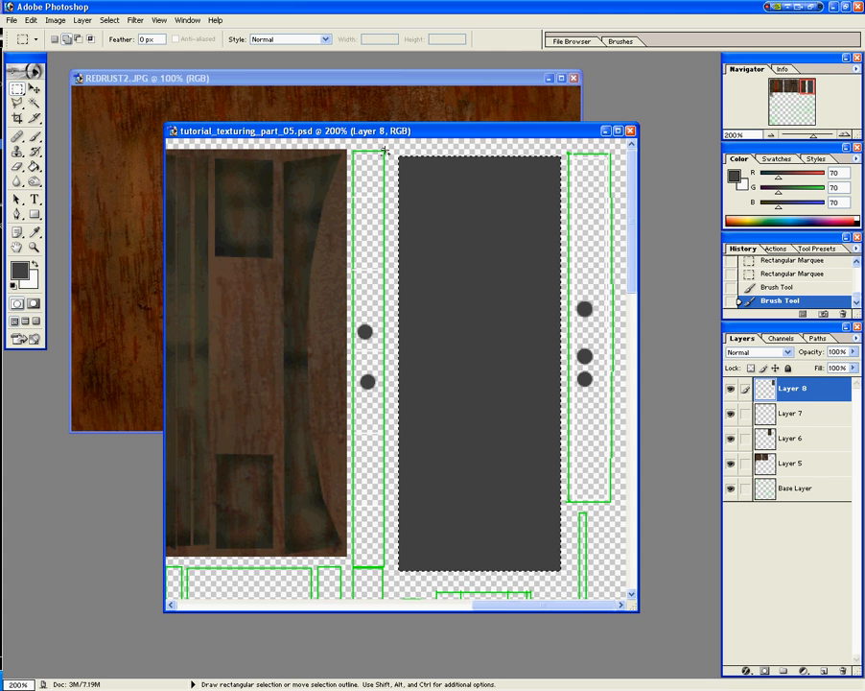
drag(370, 356, 352, 567)
click(33, 136)
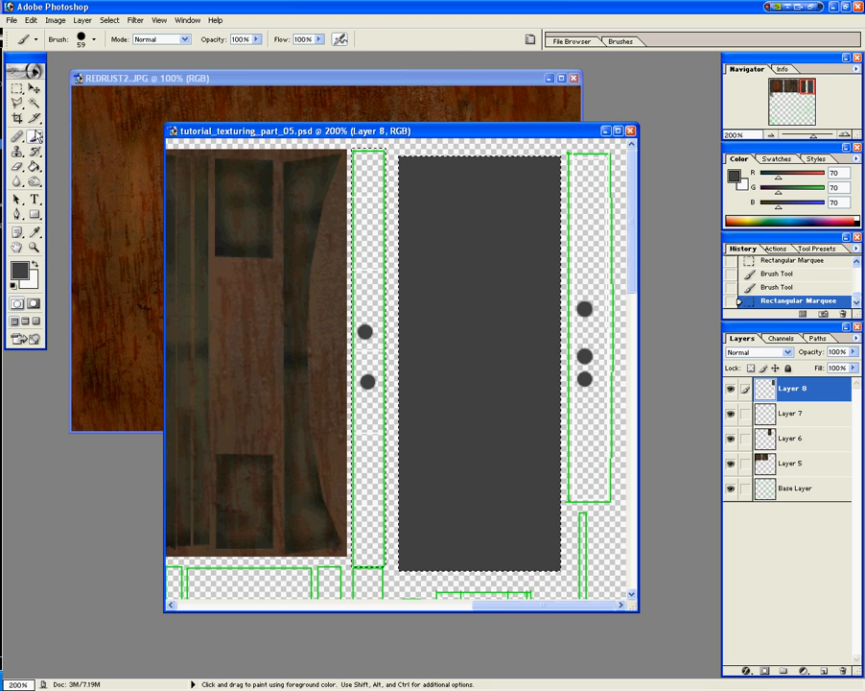
drag(360, 168, 368, 319)
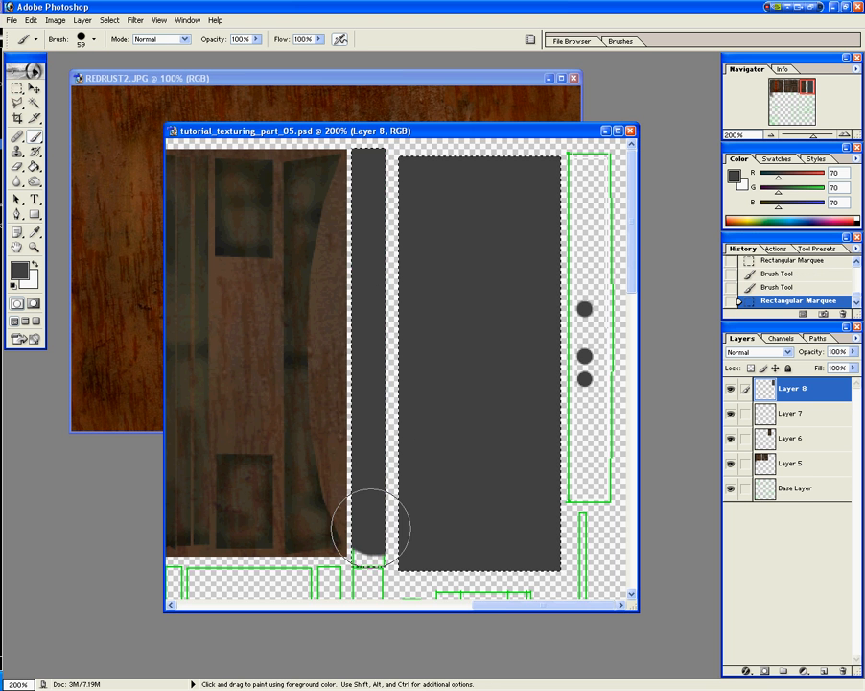
drag(367, 261, 348, 154)
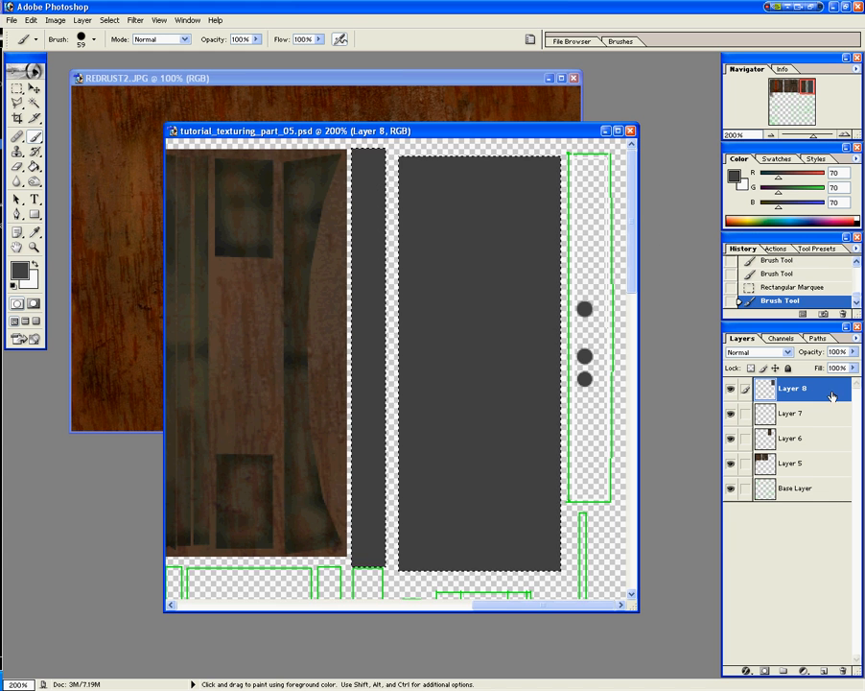
Step: Apply a Bevel and Emboss style to Layer 8 with depth 400% and size 2 px
right_click(821, 393)
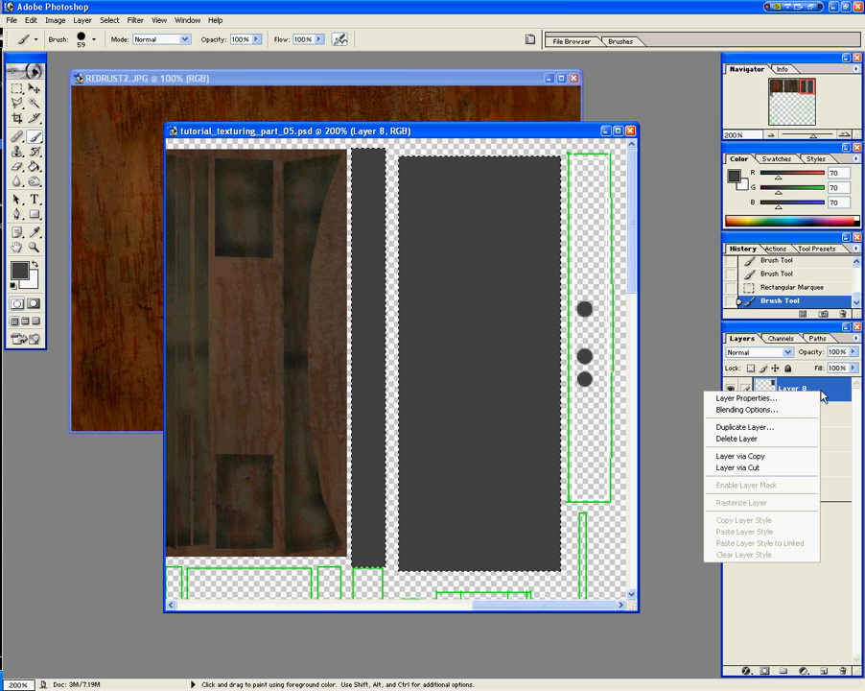
click(736, 413)
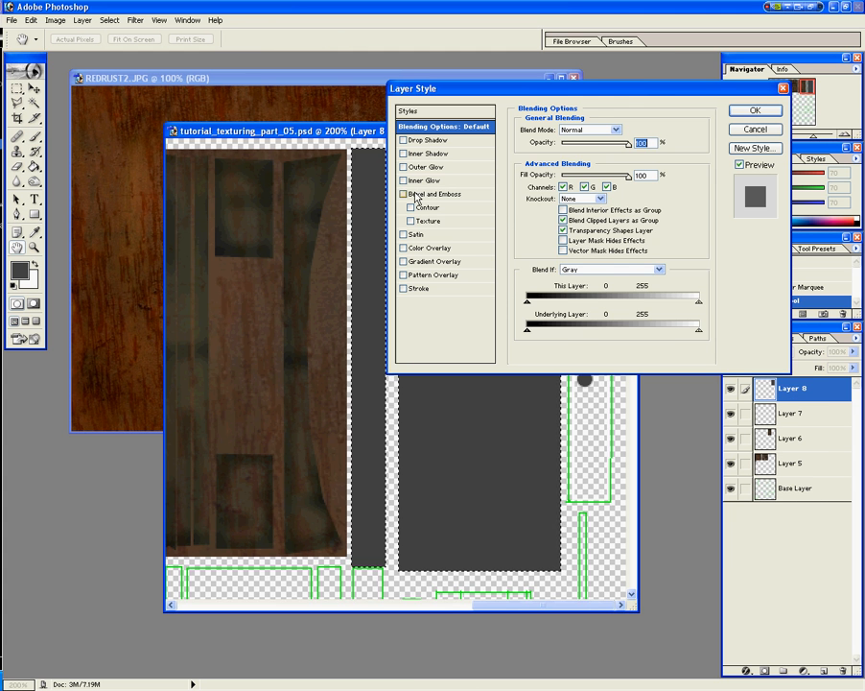
click(417, 196)
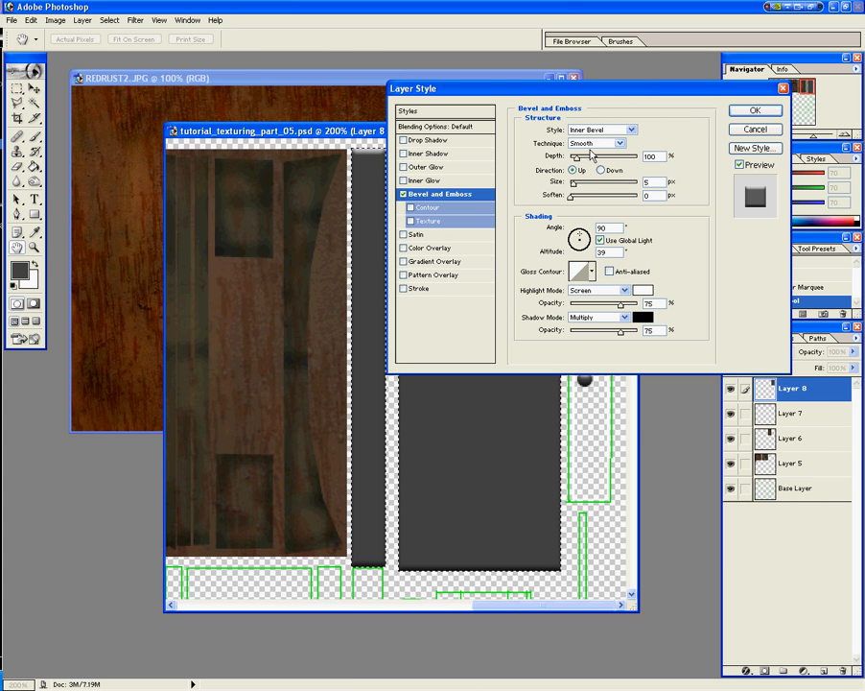
text(400)
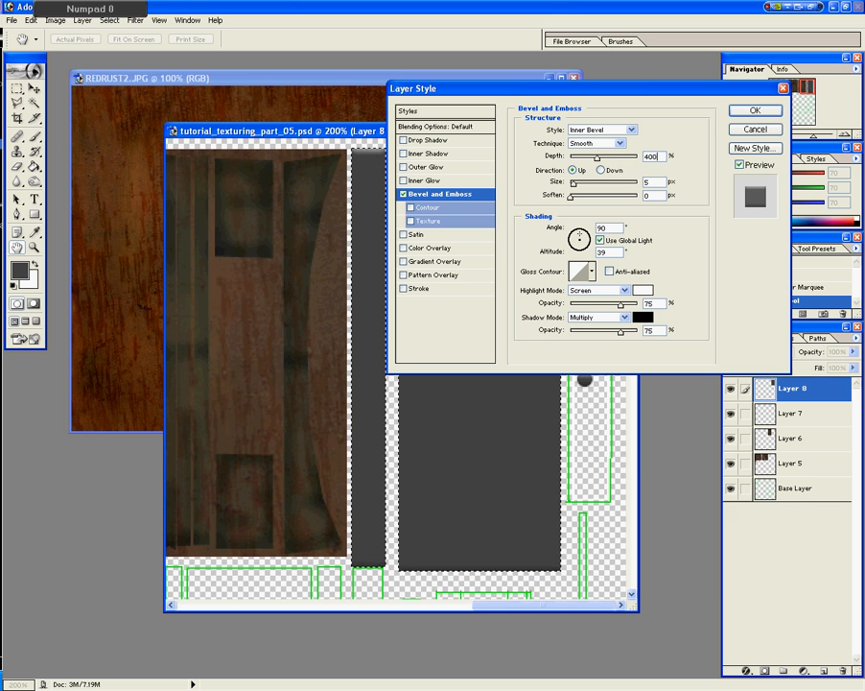
key(Tab)
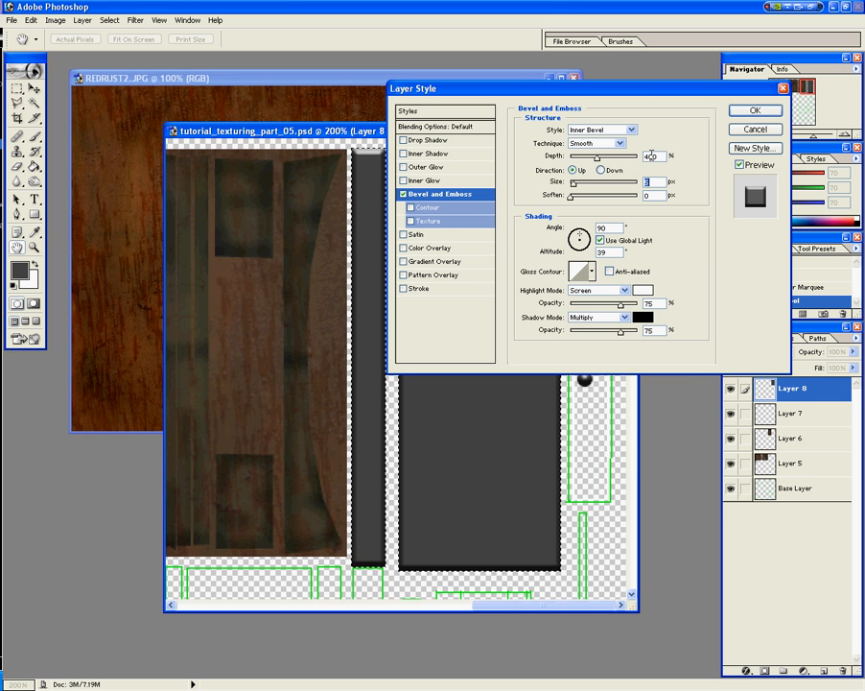
text(2)
key(Tab)
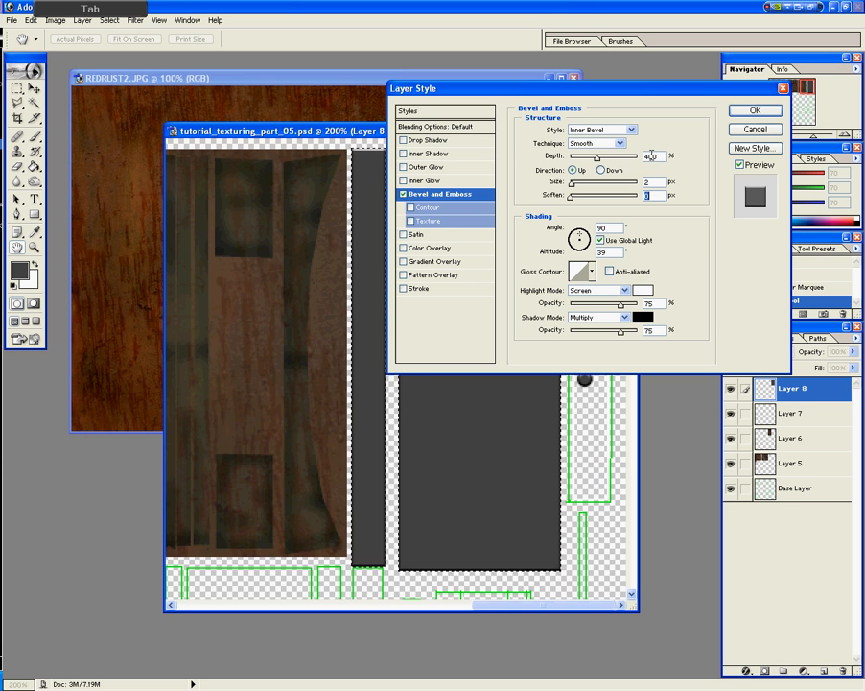
click(755, 111)
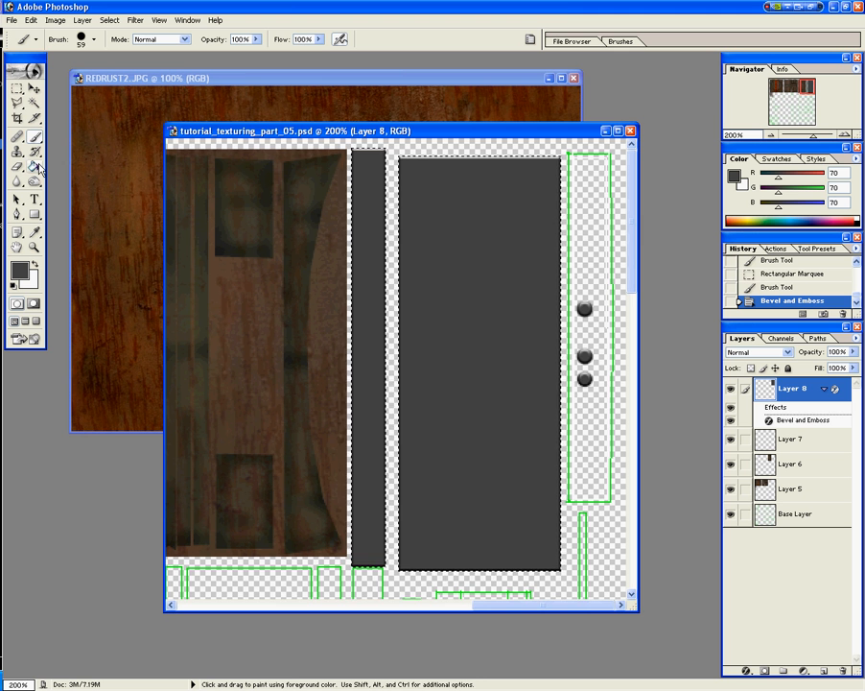
Step: Deselect and erase the three marker dots in the rightmost tall outline with a 70 px eraser
key(e)
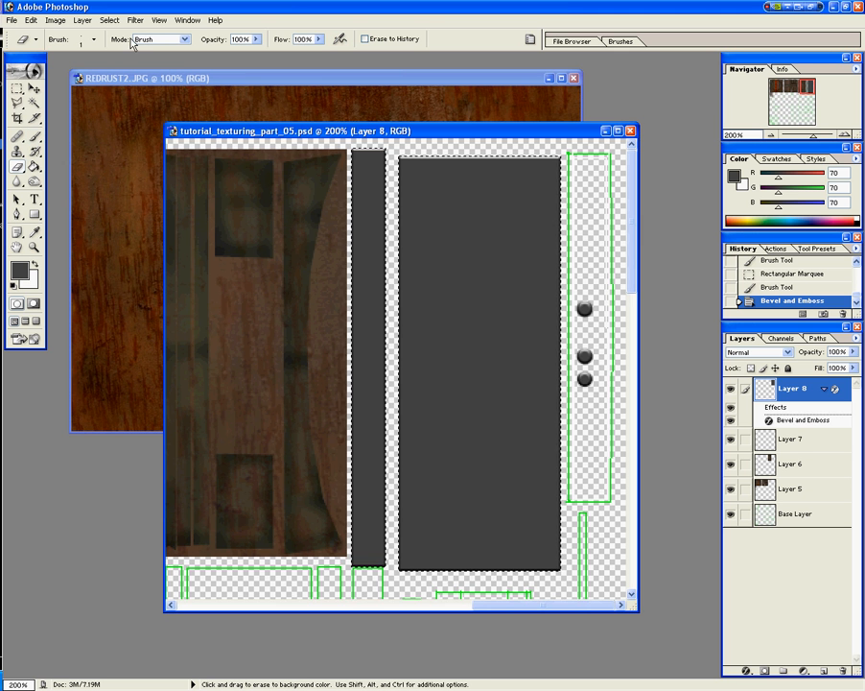
click(84, 39)
click(65, 74)
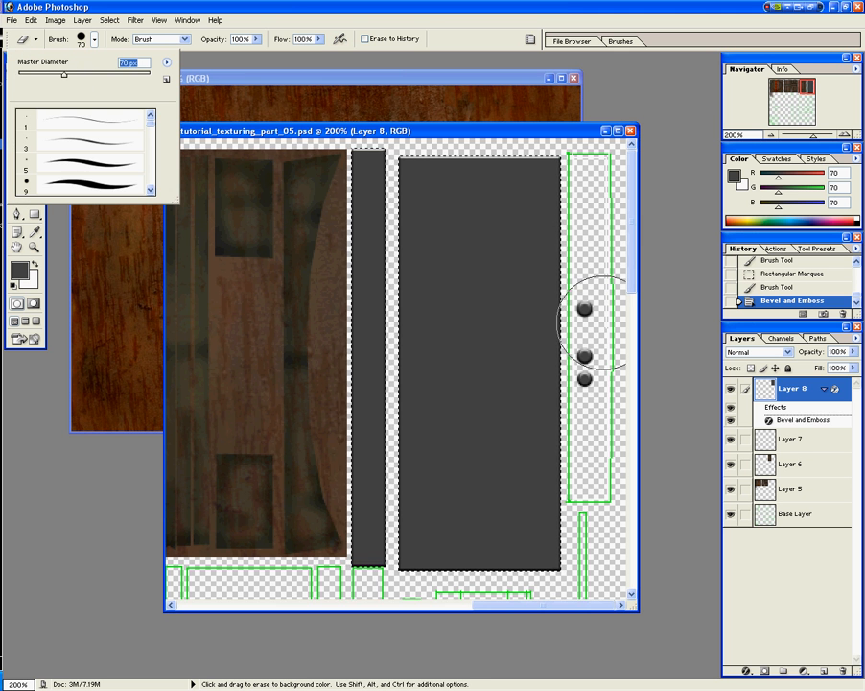
click(591, 319)
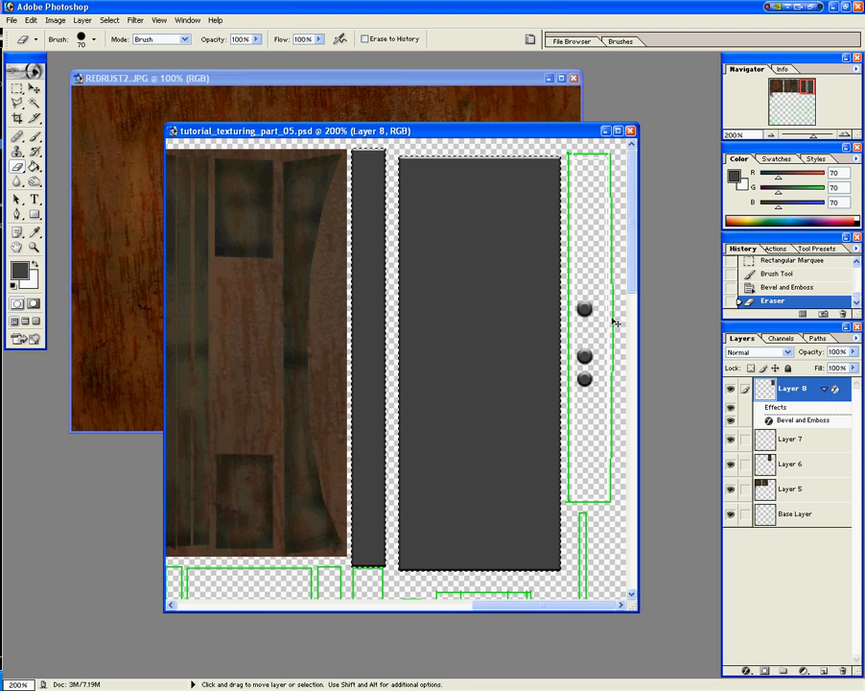
key(ctrl+d)
drag(617, 319, 616, 369)
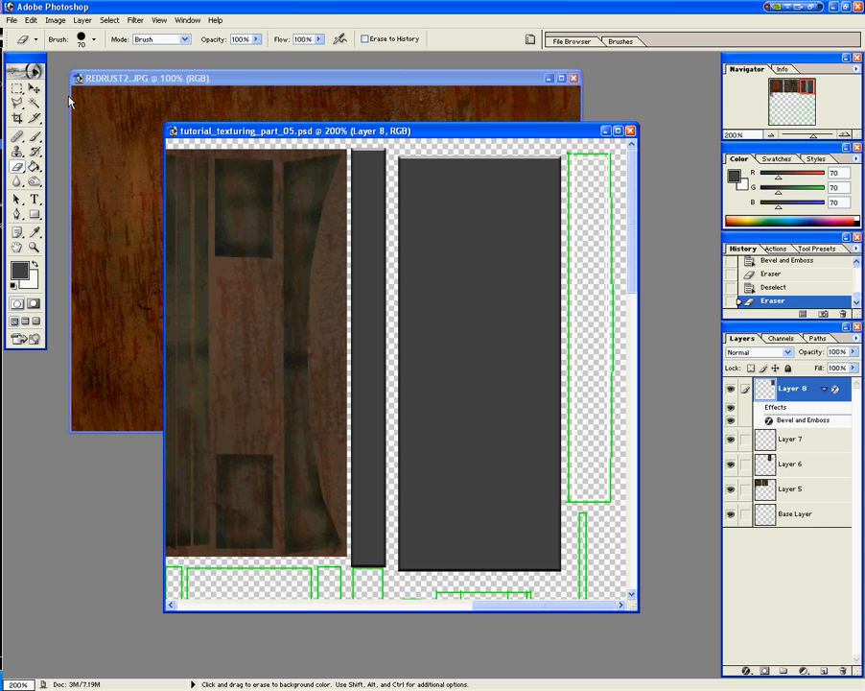
Step: Marquee-select a thin vertical strip just inside the wide grey panel's right edge and add two new layers, Layer 9 and Layer 10
click(16, 87)
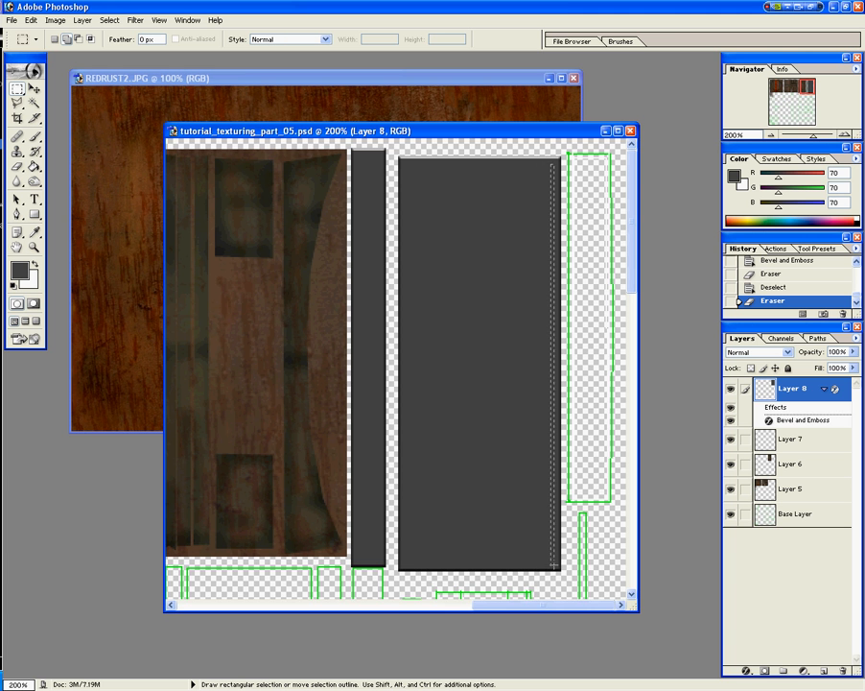
drag(553, 566, 553, 566)
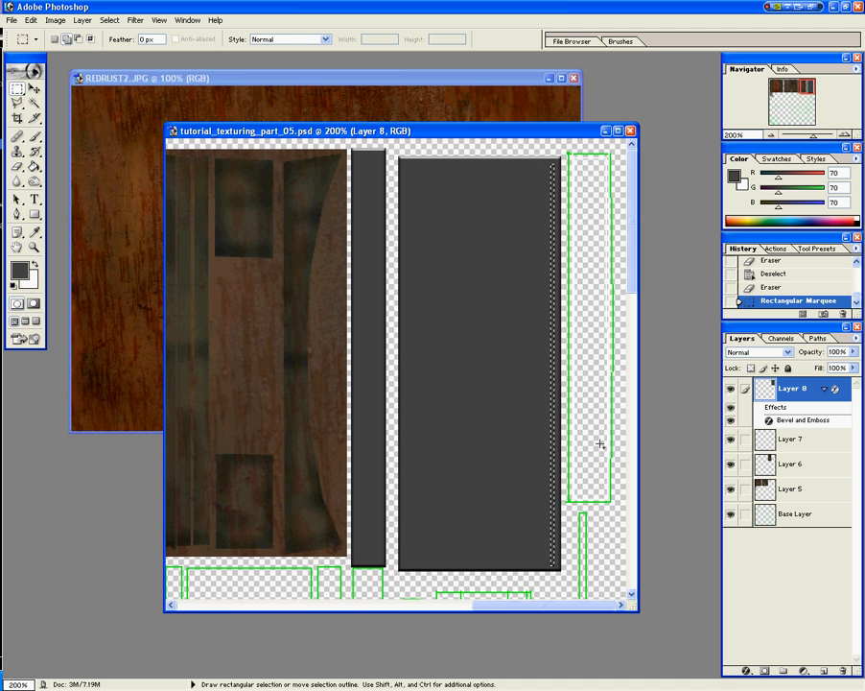
key(ctrl+shift+n)
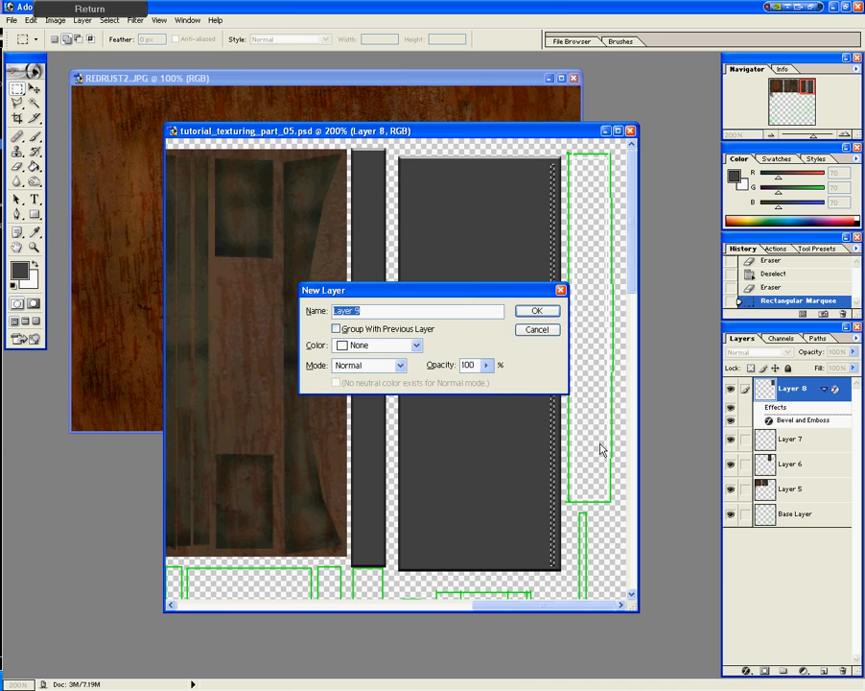
key(Return)
key(ctrl+shift+n)
key(Return)
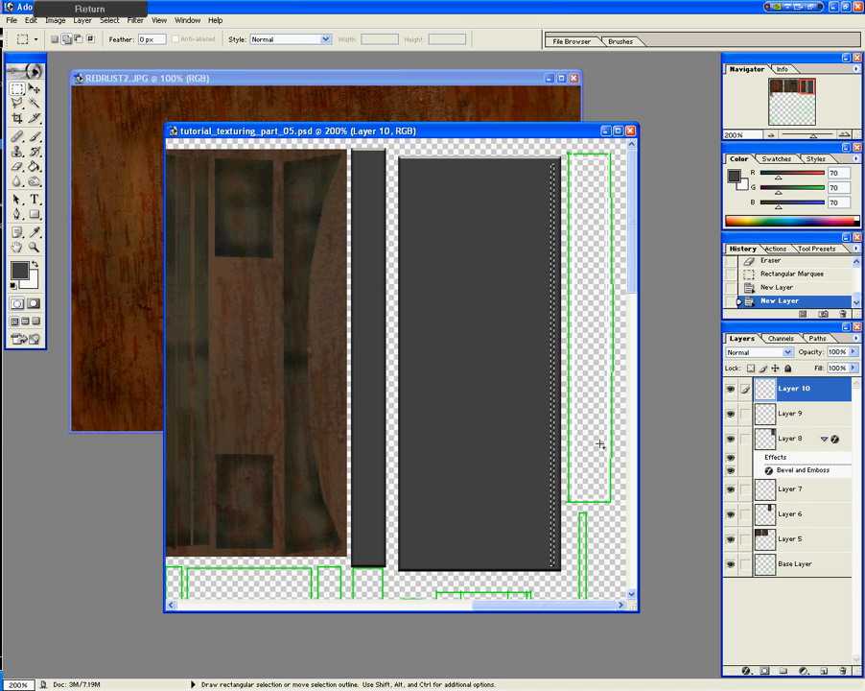
Step: Pick a new dark grey as the foreground colour
click(20, 271)
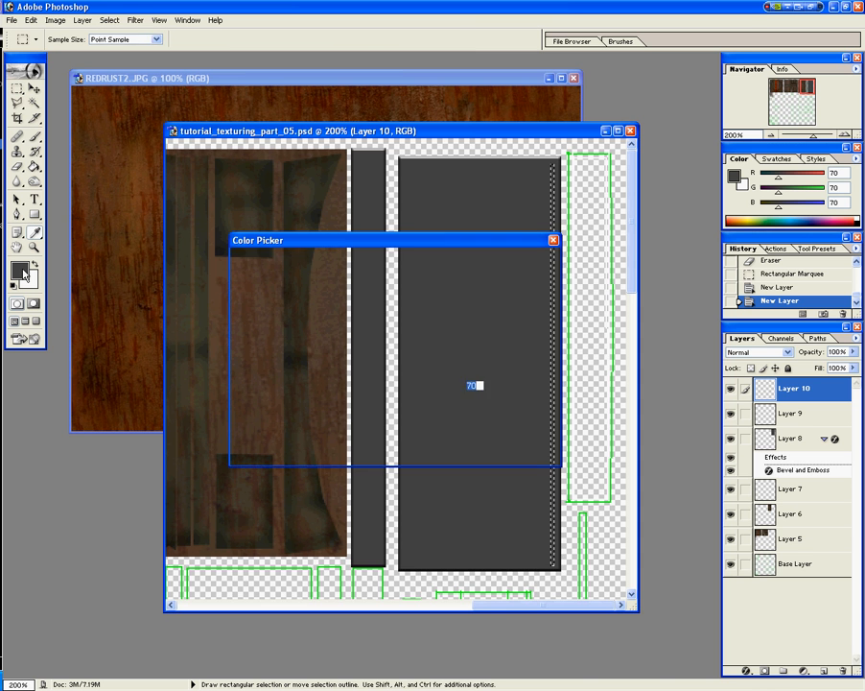
drag(241, 397, 235, 385)
key(F1)
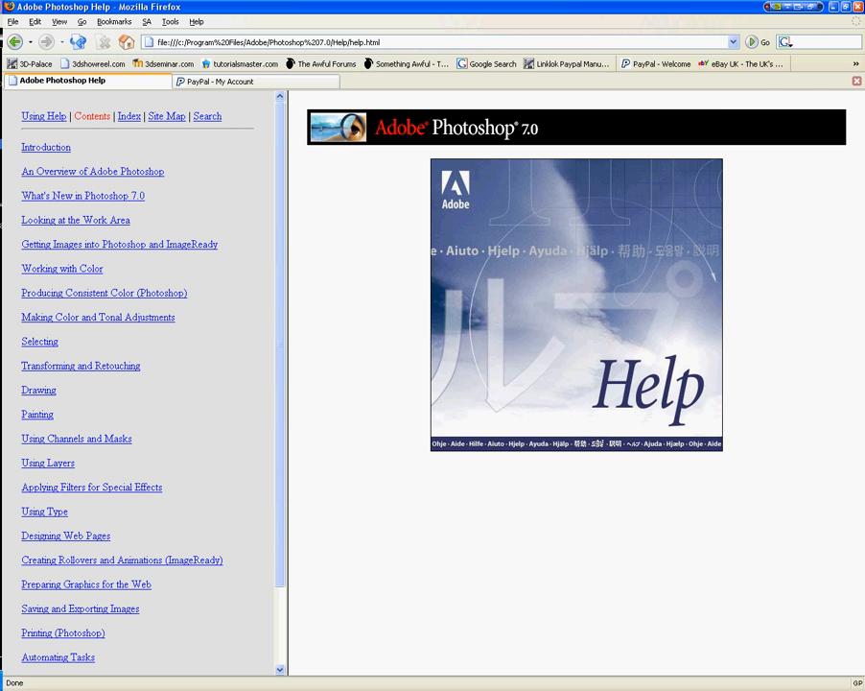
key(alt+Tab)
key(alt+Tab)
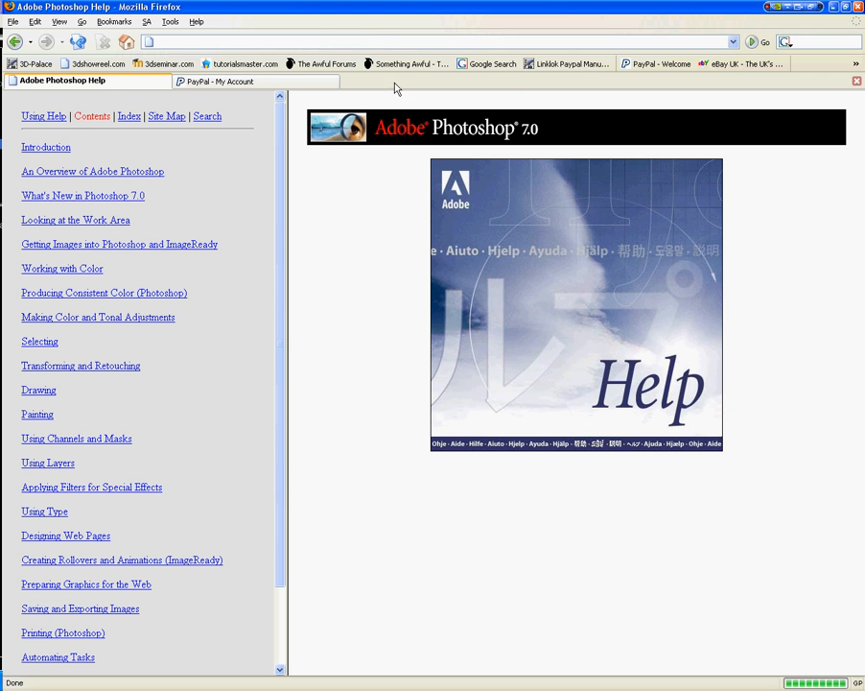
click(857, 7)
drag(393, 235, 415, 235)
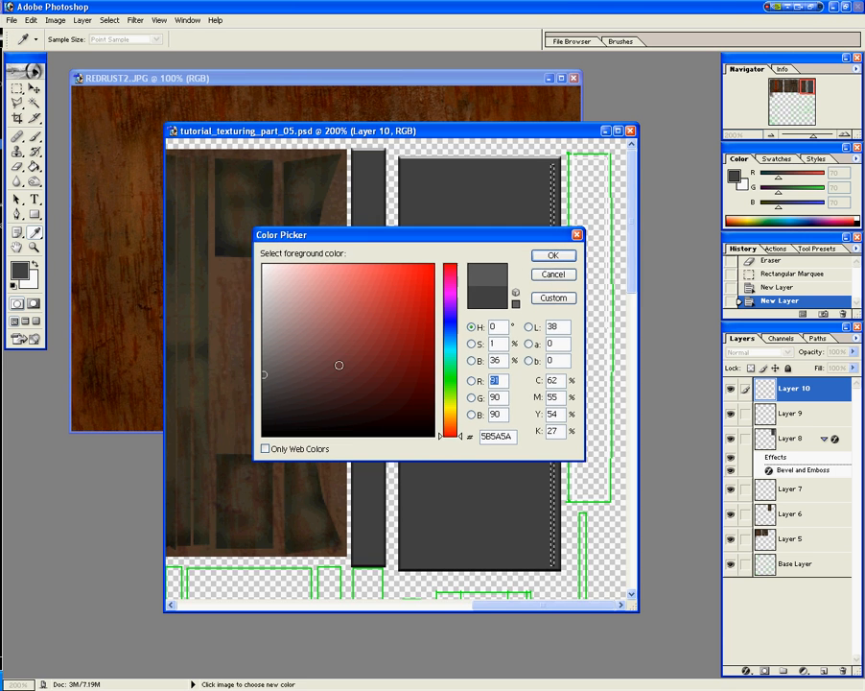
Step: Pick a lighter grey for the foreground colour and set its red value to 70
click(266, 363)
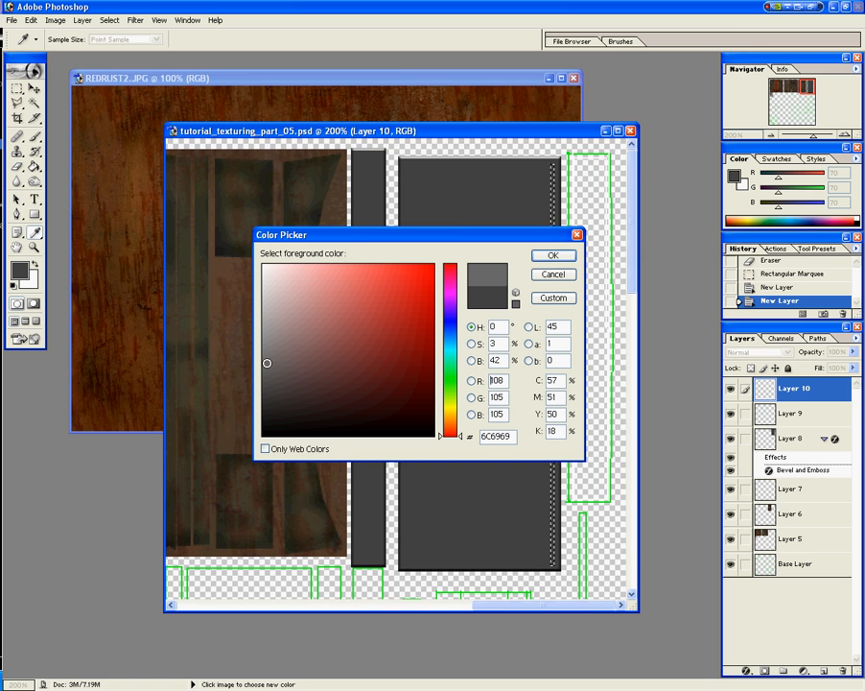
double_click(495, 381)
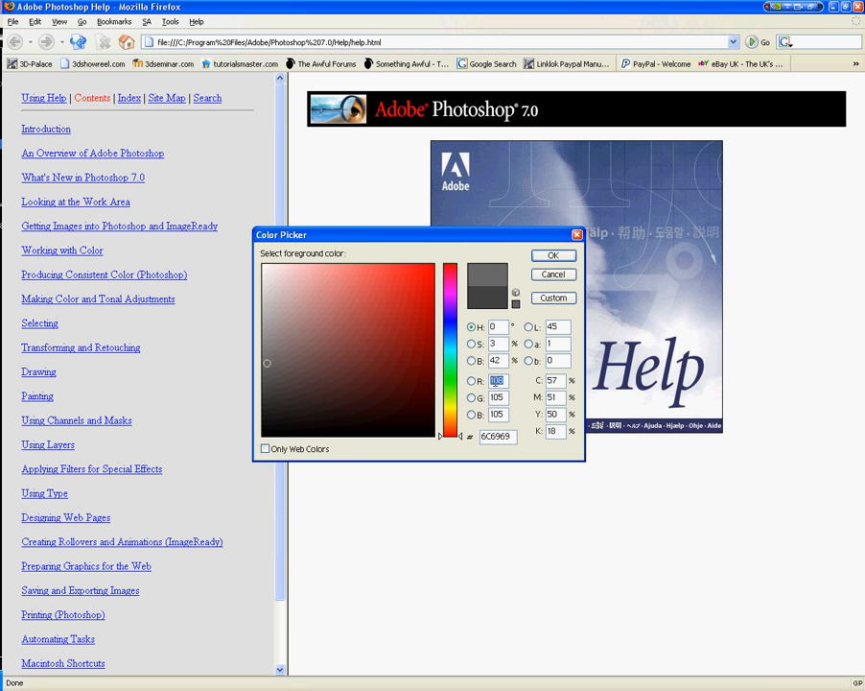
text(0)
key(Tab)
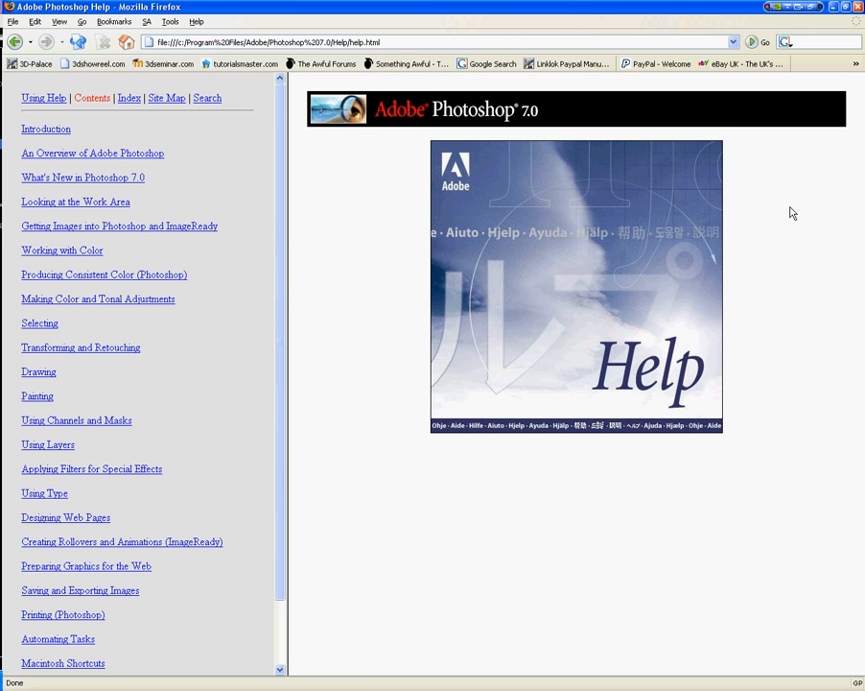
click(858, 8)
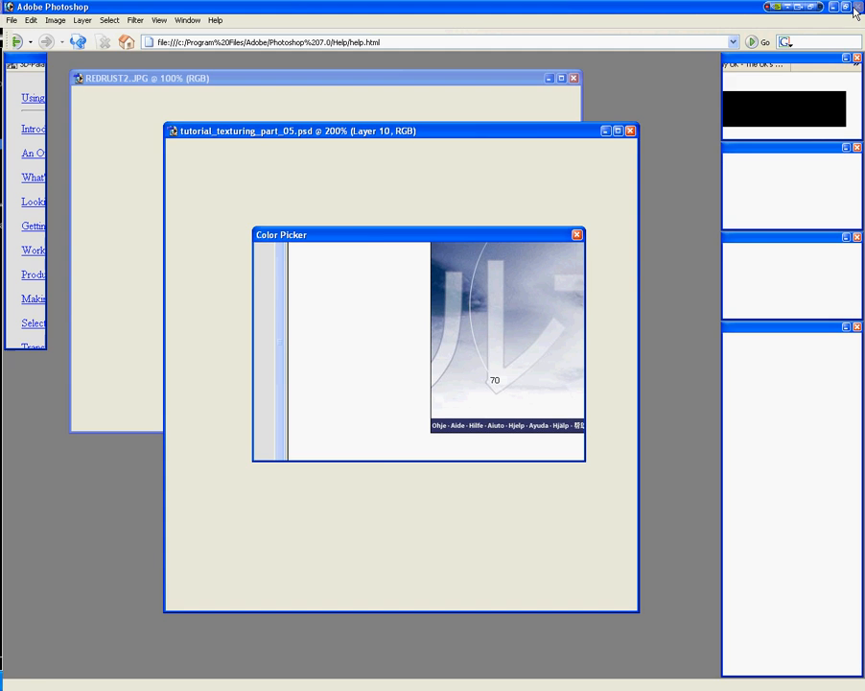
key(Caps_Lock)
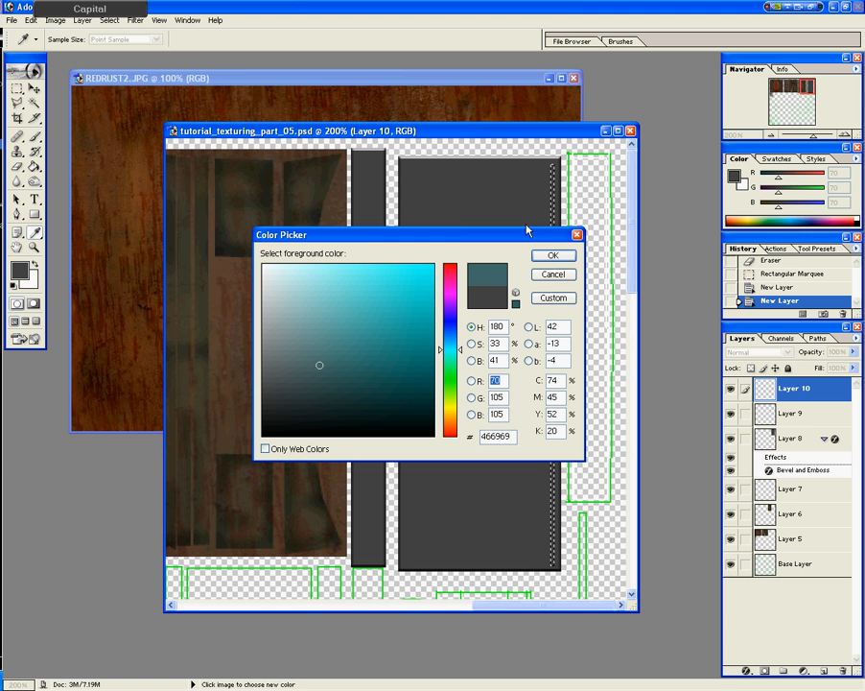
Step: Set the foreground colour's green and blue values to 70 and accept the colour
key(Tab)
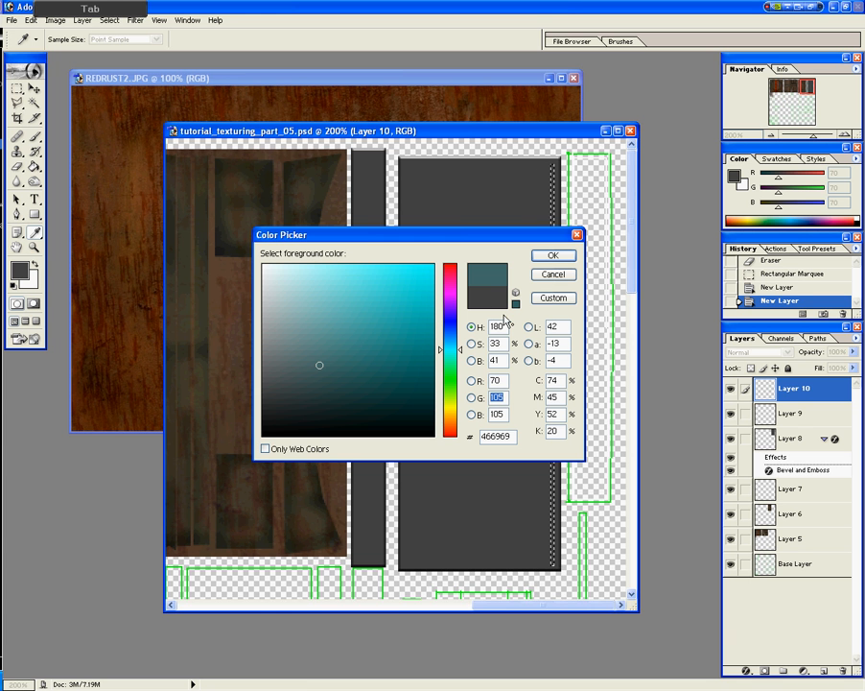
text(70)
key(alt+Tab)
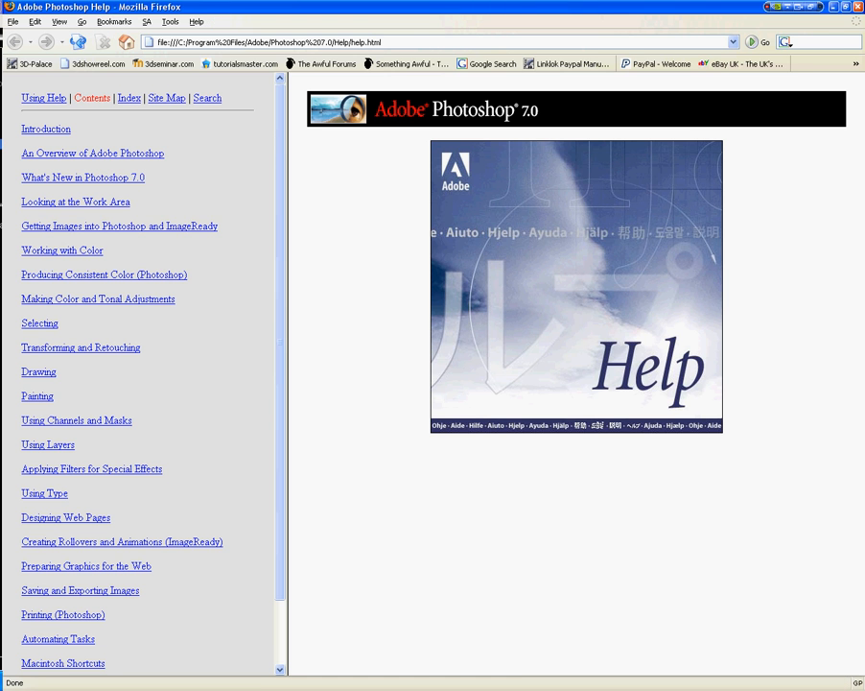
key(alt+Tab)
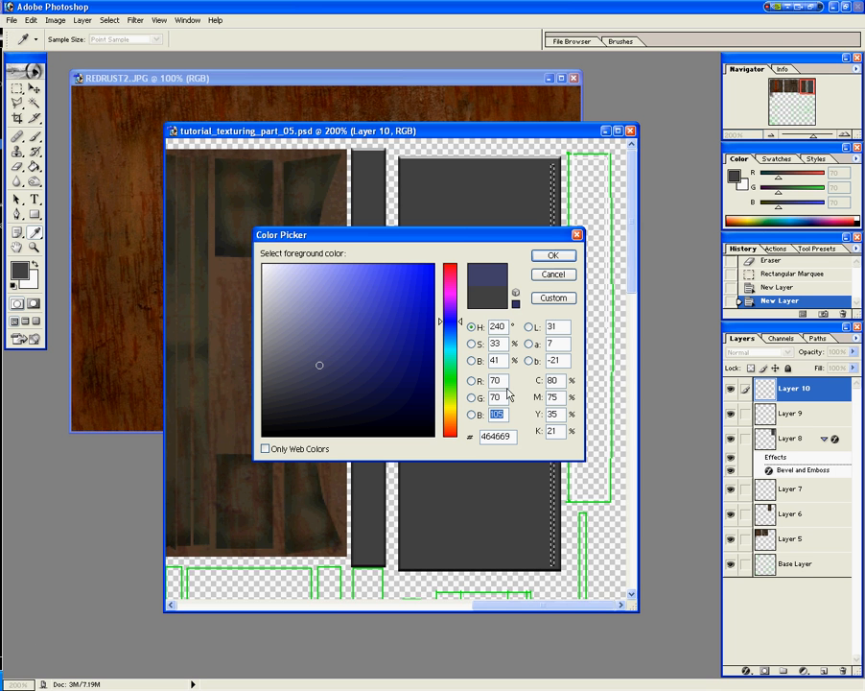
text(70)
key(Tab)
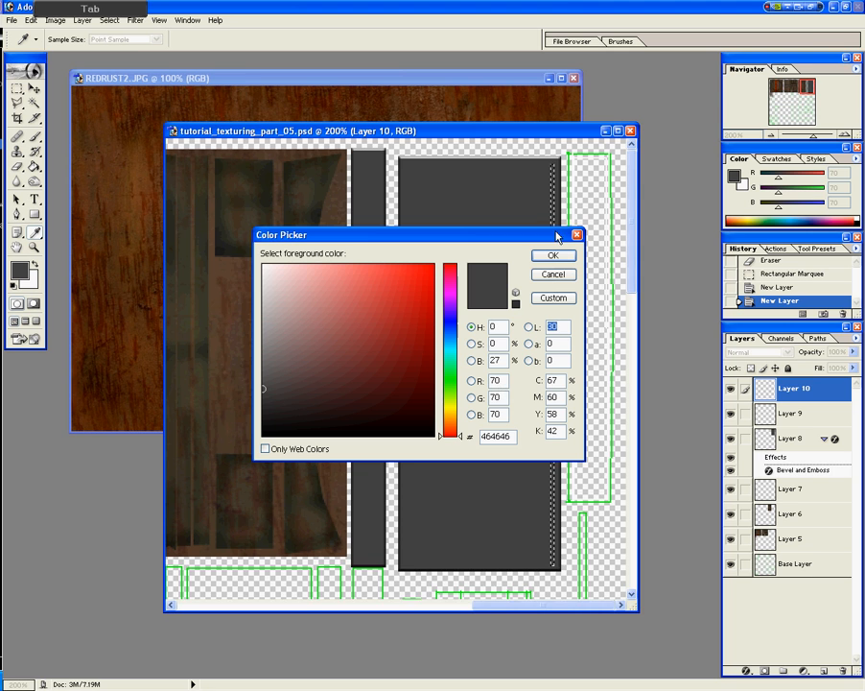
key(alt+Tab)
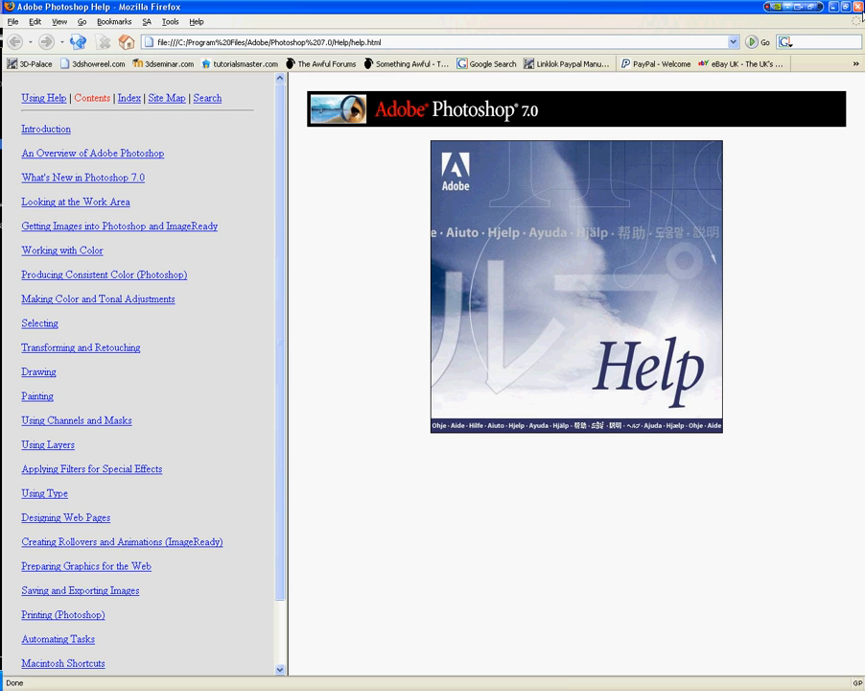
key(alt+Tab)
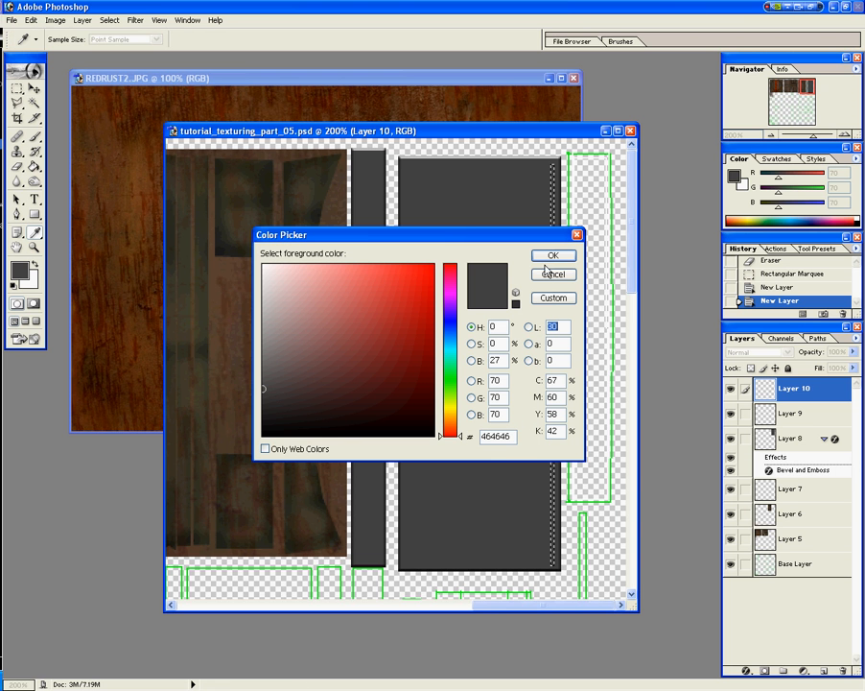
click(543, 257)
Step: Paint the selected thin strip on Layer 10 with the dark grey using a 59 px brush
key(m)
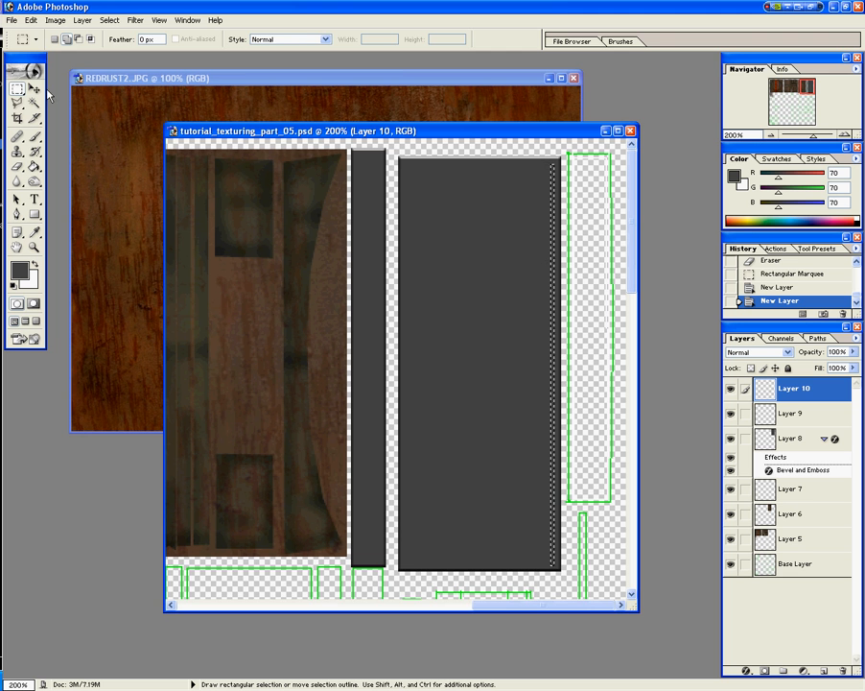
click(35, 136)
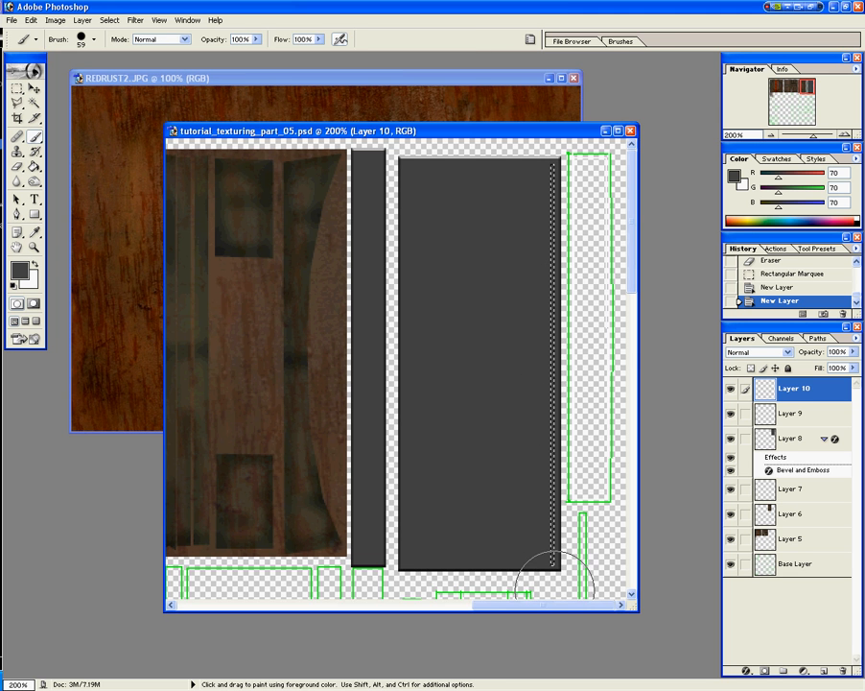
drag(557, 564, 541, 228)
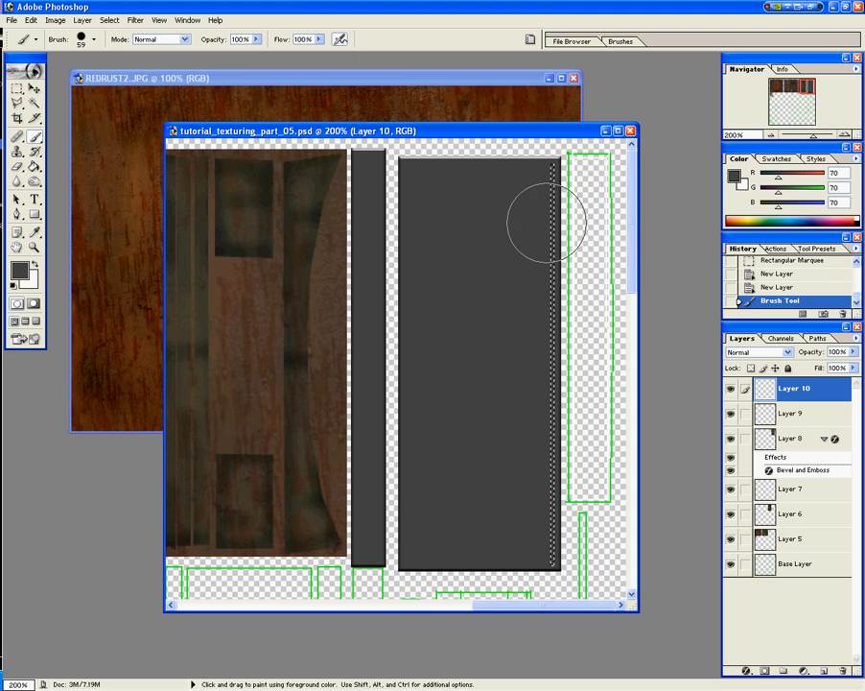
Step: Set the foreground colour to a lighter grey, RGB 100, 100, 100, and paint the selected strip on Layer 10 with it
click(22, 274)
drag(262, 387, 261, 369)
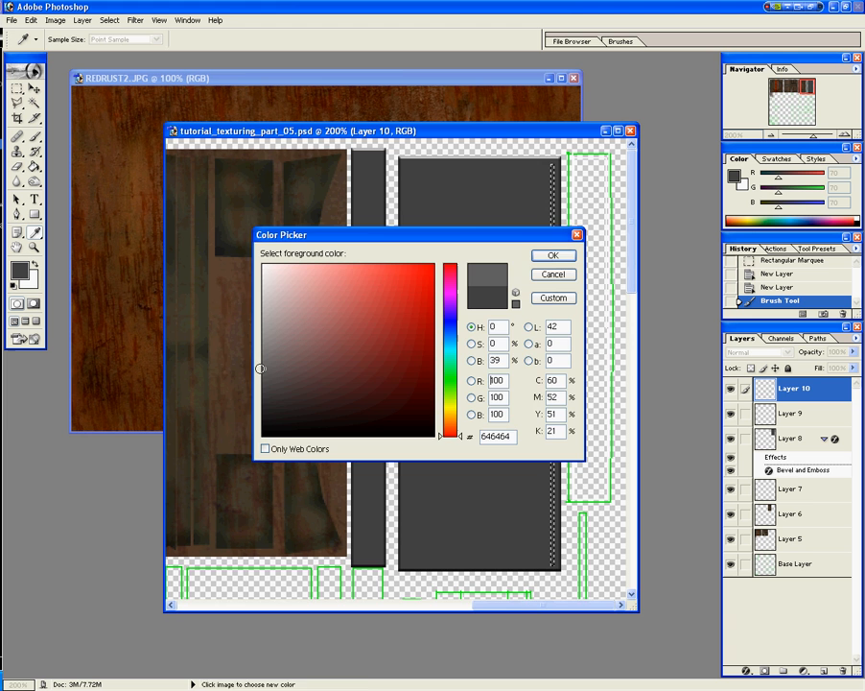
click(553, 255)
drag(549, 199, 545, 576)
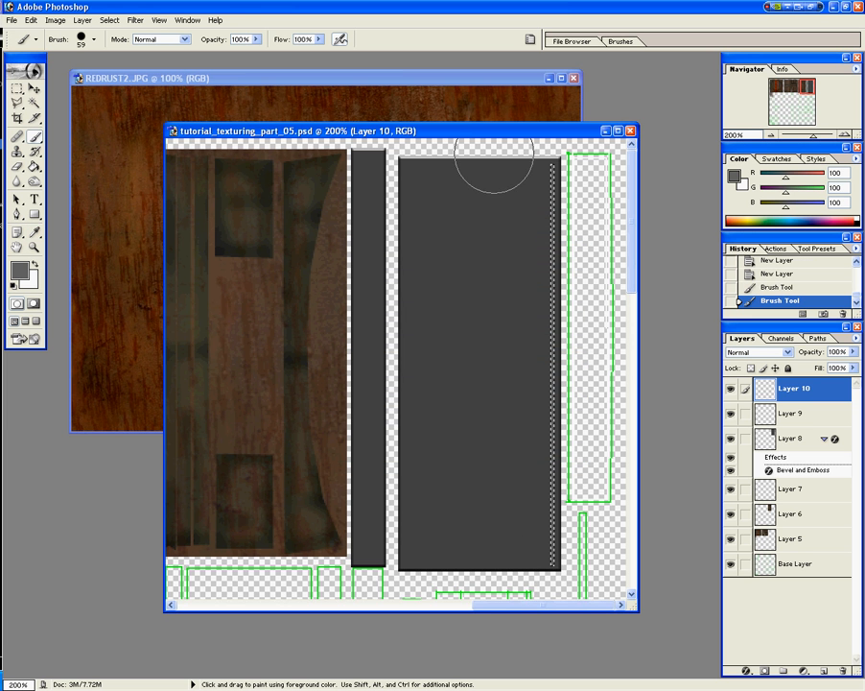
Step: Apply a Bevel and Emboss style to Layer 10 using Pillow Emboss with depth 400% and size 1 px
right_click(802, 389)
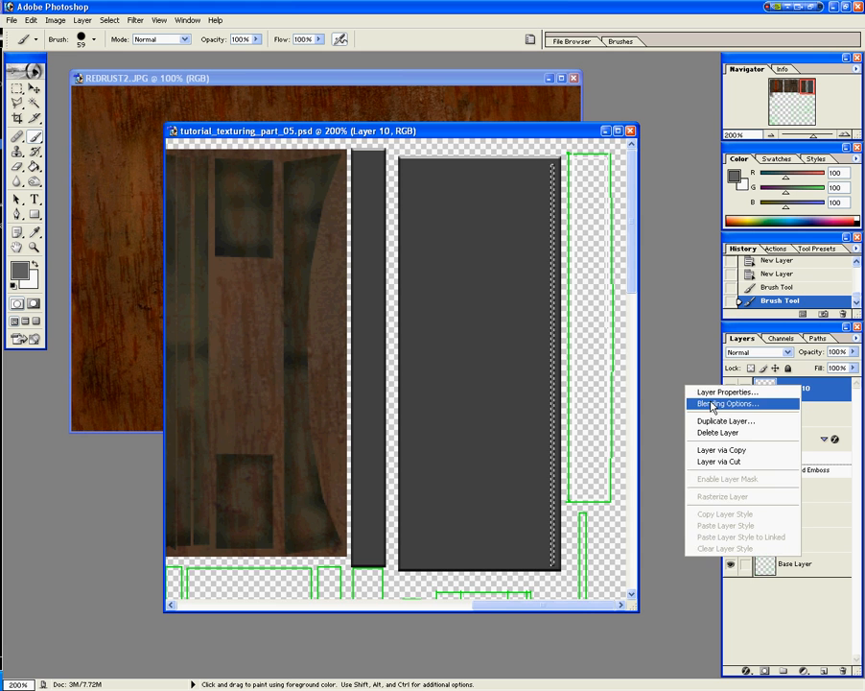
click(744, 403)
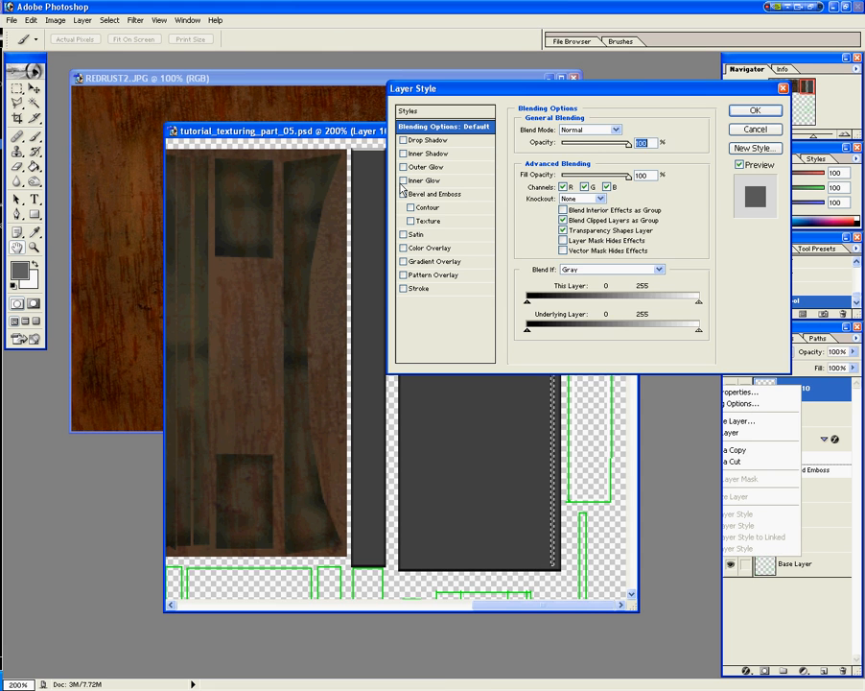
click(451, 194)
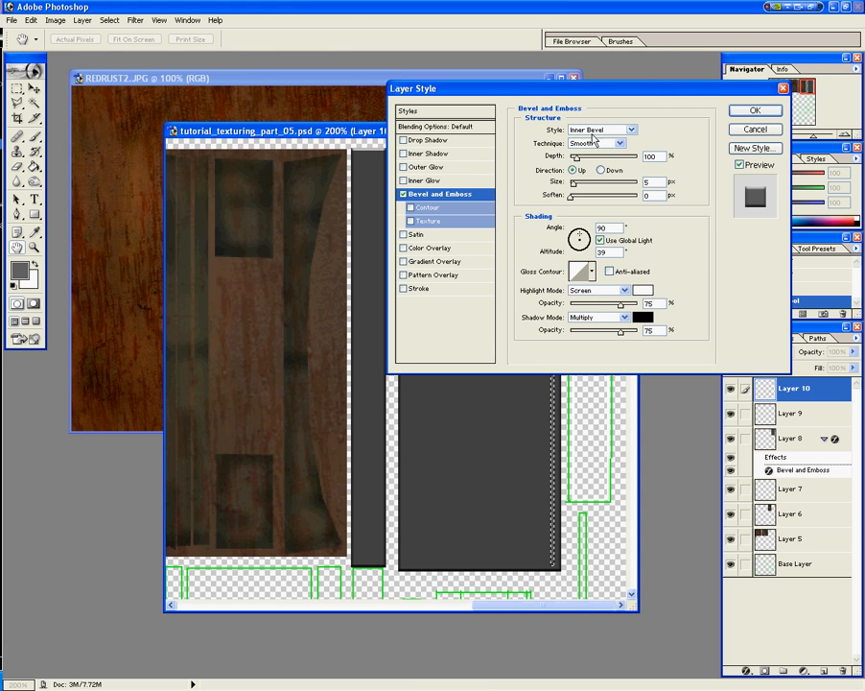
click(600, 129)
click(605, 160)
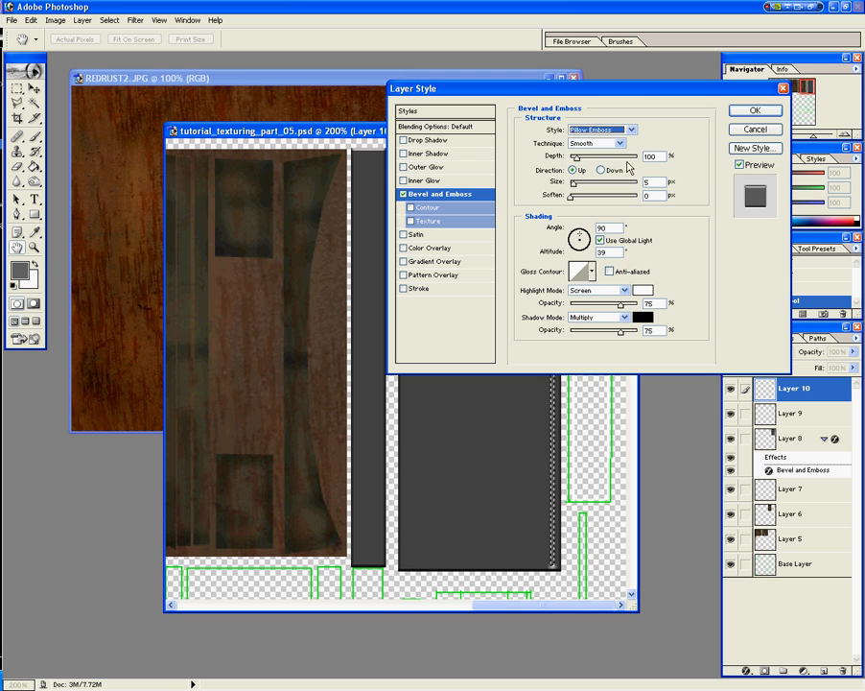
double_click(651, 156)
text(400)
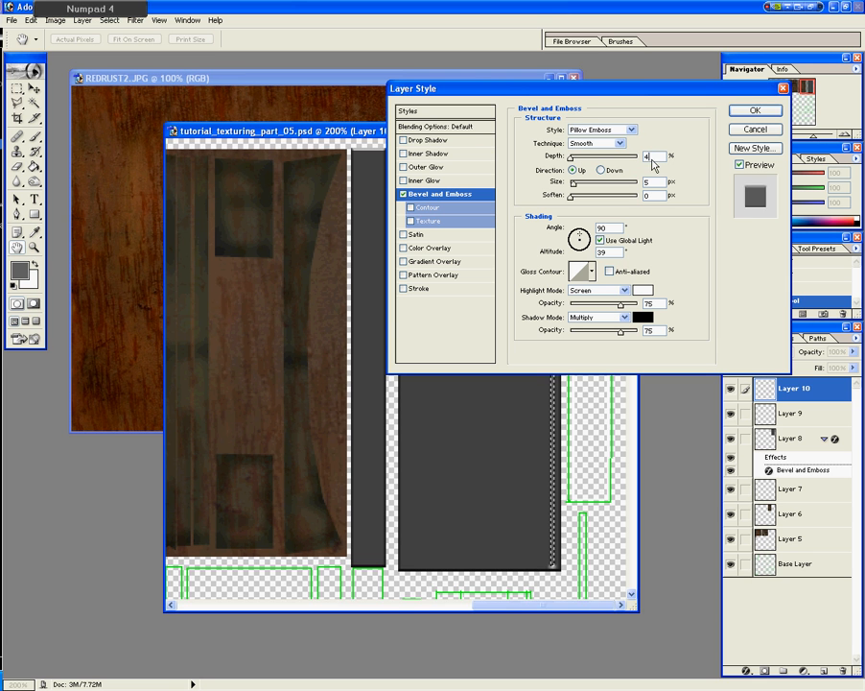
key(Tab)
text(1)
key(Tab)
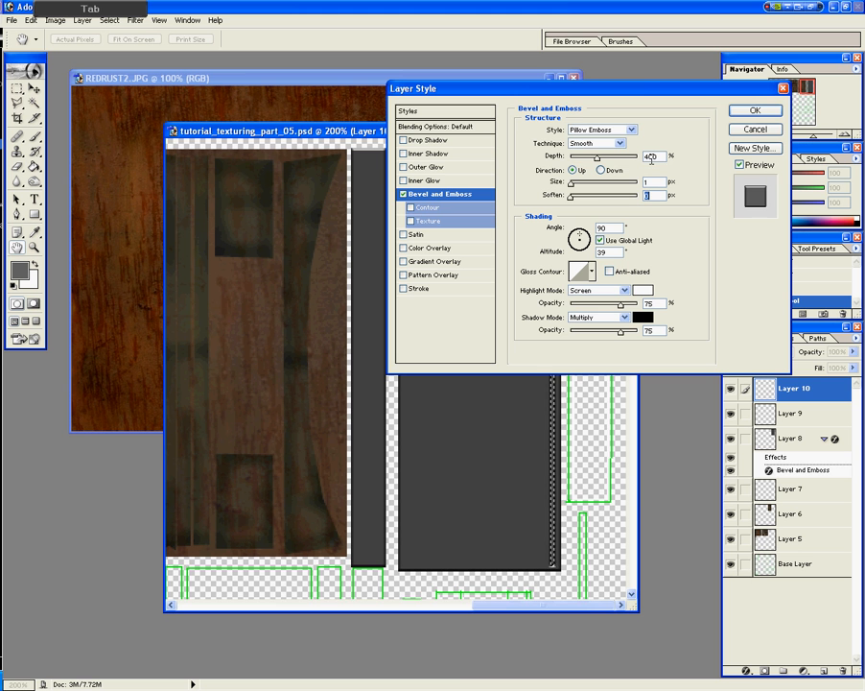
click(755, 110)
Step: Duplicate the bevelled strip three times, moving the first copy just inside the wide grey panel's left edge
key(ctrl+j)
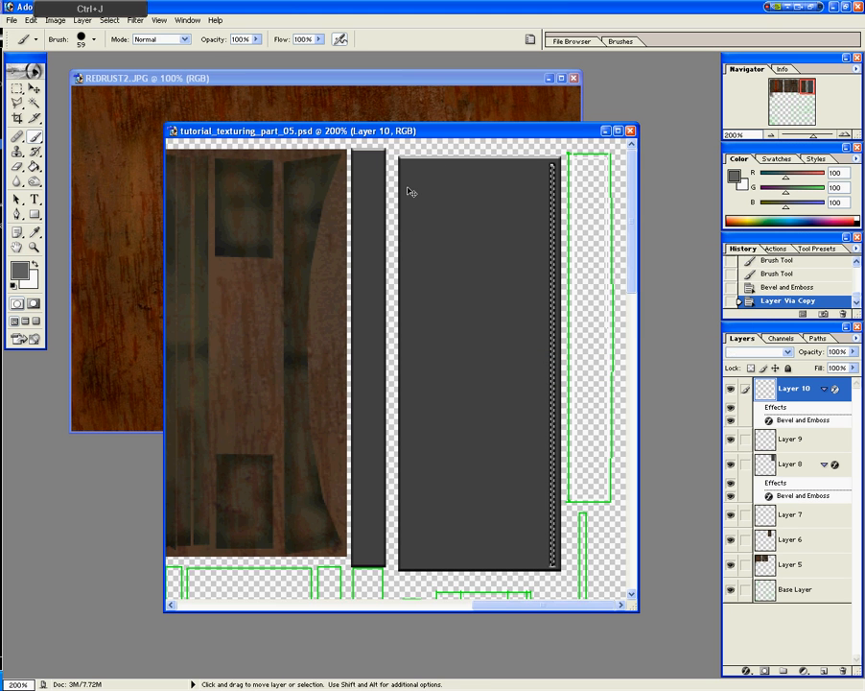
click(33, 90)
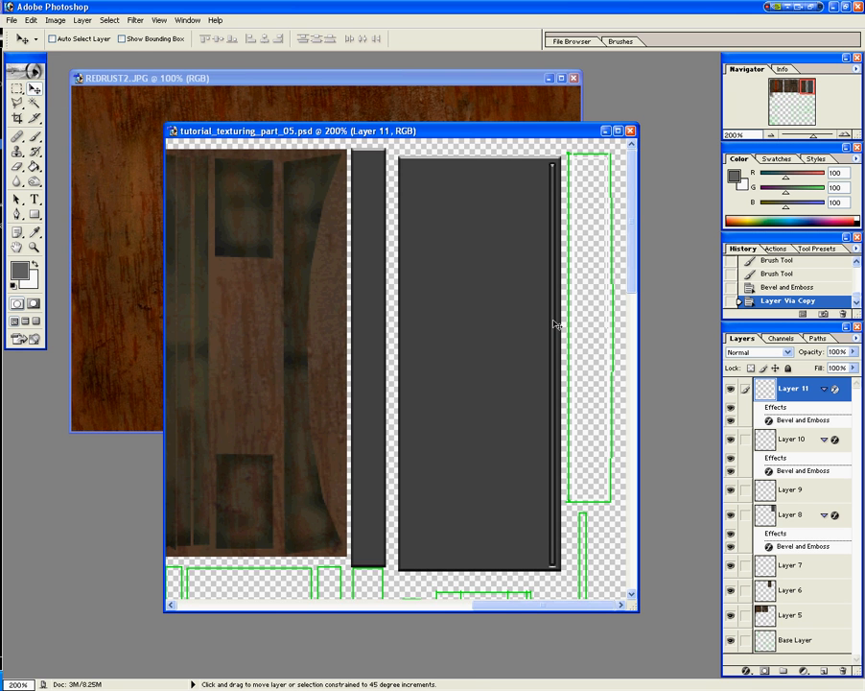
drag(555, 324, 416, 318)
key(ctrl+j)
key(ctrl+j)
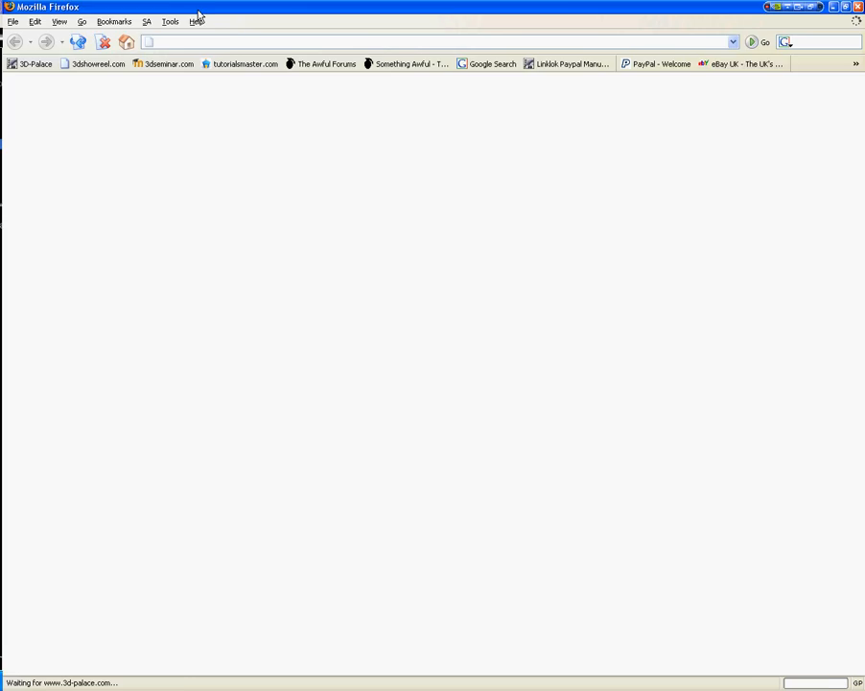
Step: Switch to Firefox, reduce its window to a smaller floating size, and go to images.google.com
double_click(197, 10)
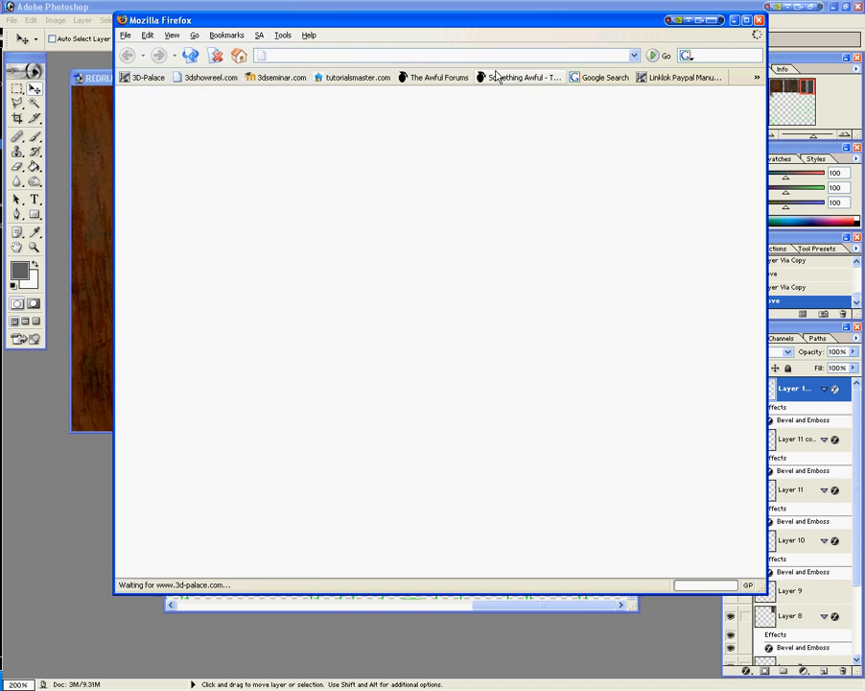
drag(547, 21, 546, 79)
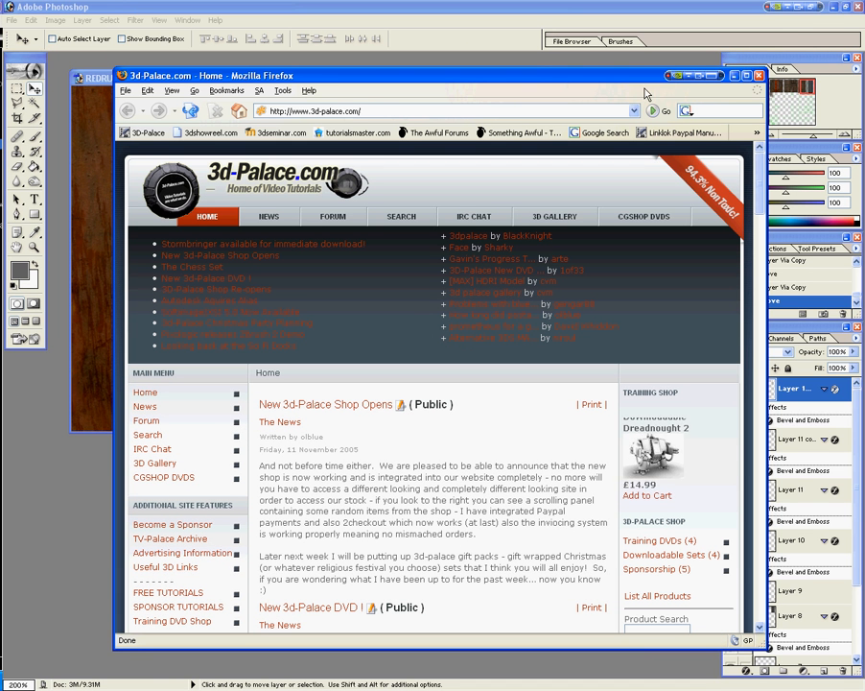
click(601, 110)
text(ima)
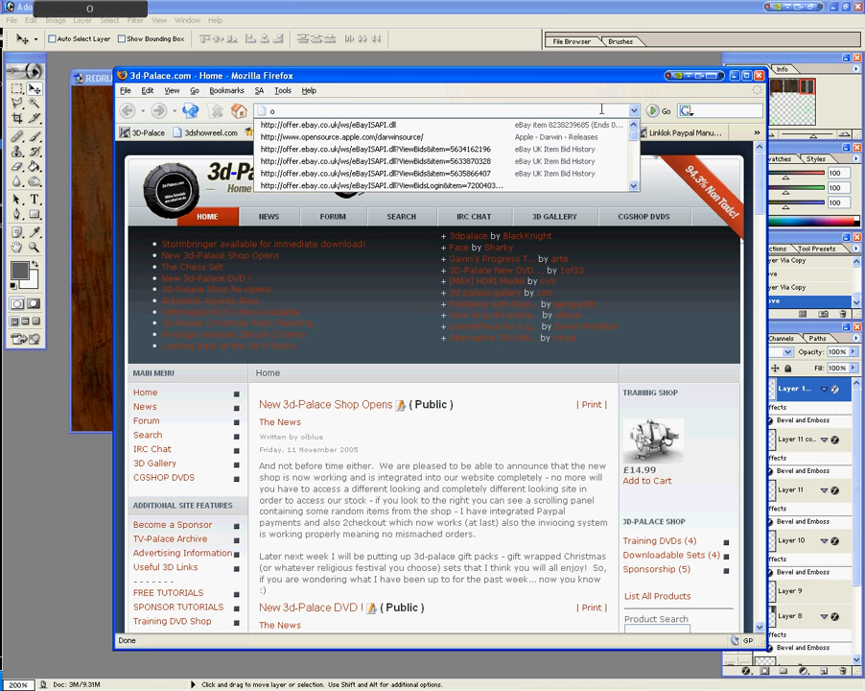
key(Down)
key(Down)
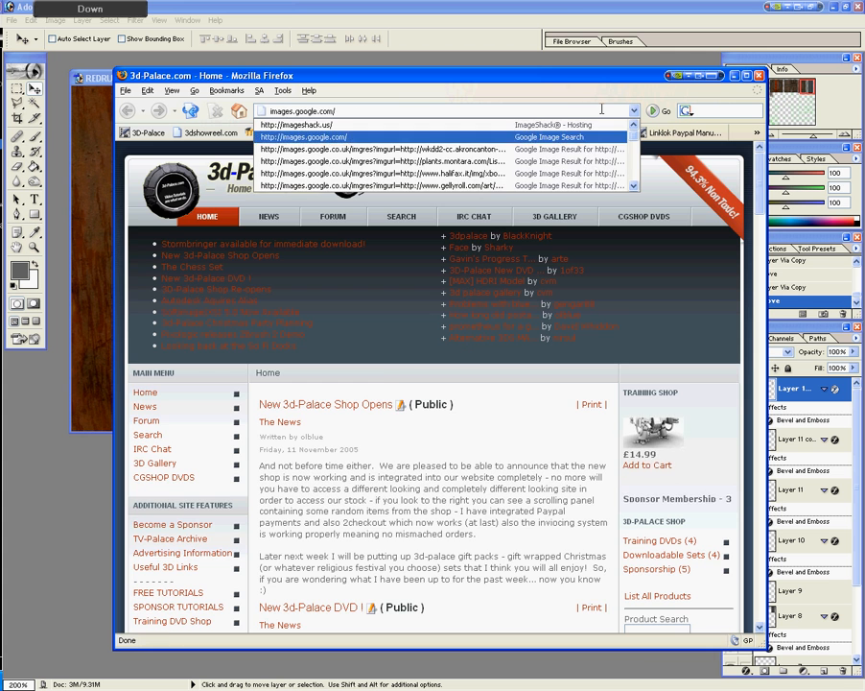
key(Return)
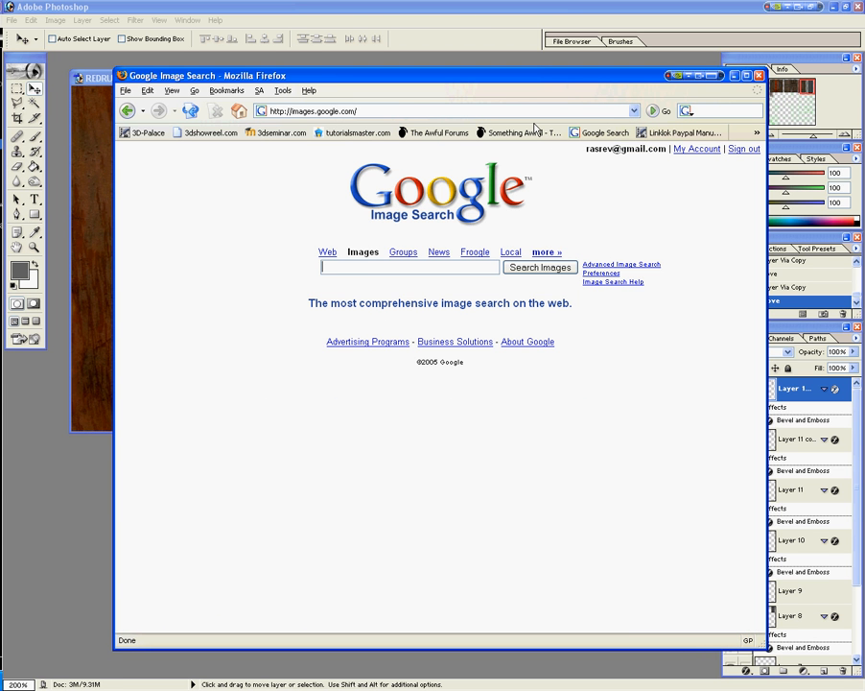
Step: Search Google Images for "warning sign"
text(warning)
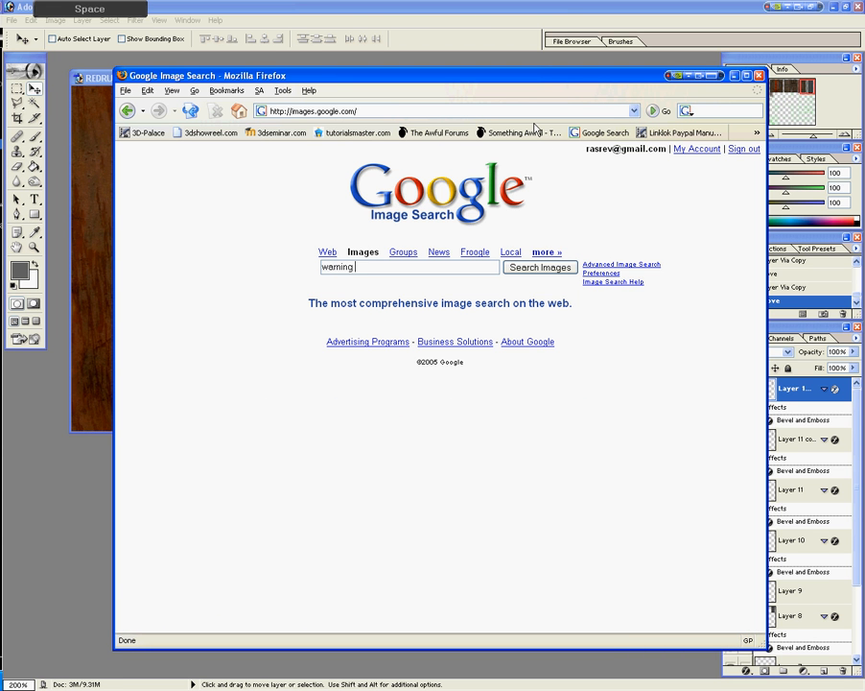
text( sign)
key(Return)
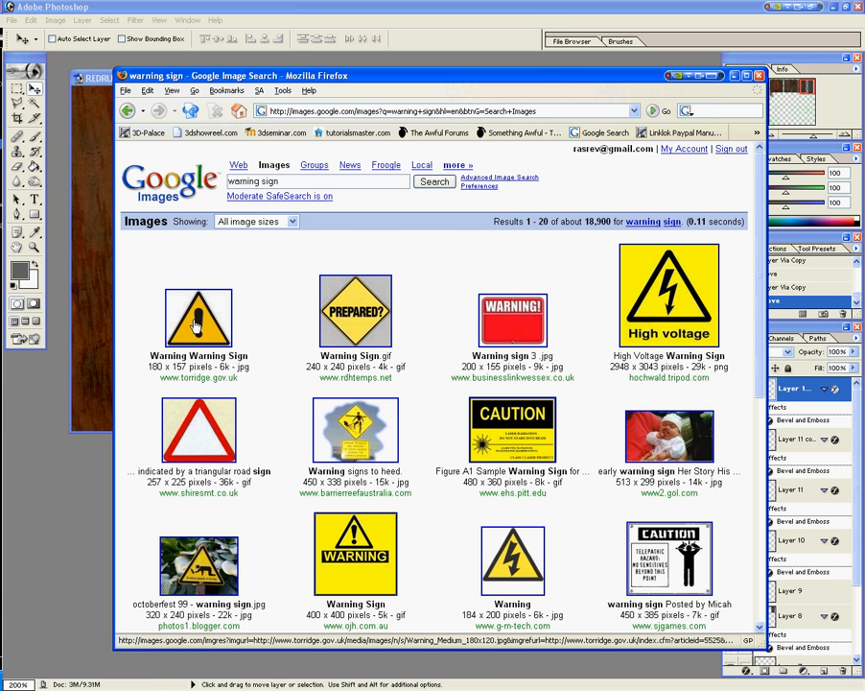
Step: Browse the warning sign results and open the yellow exclamation-mark triangle from torridge.gov.uk at full size
scroll(382, 329, down, 5)
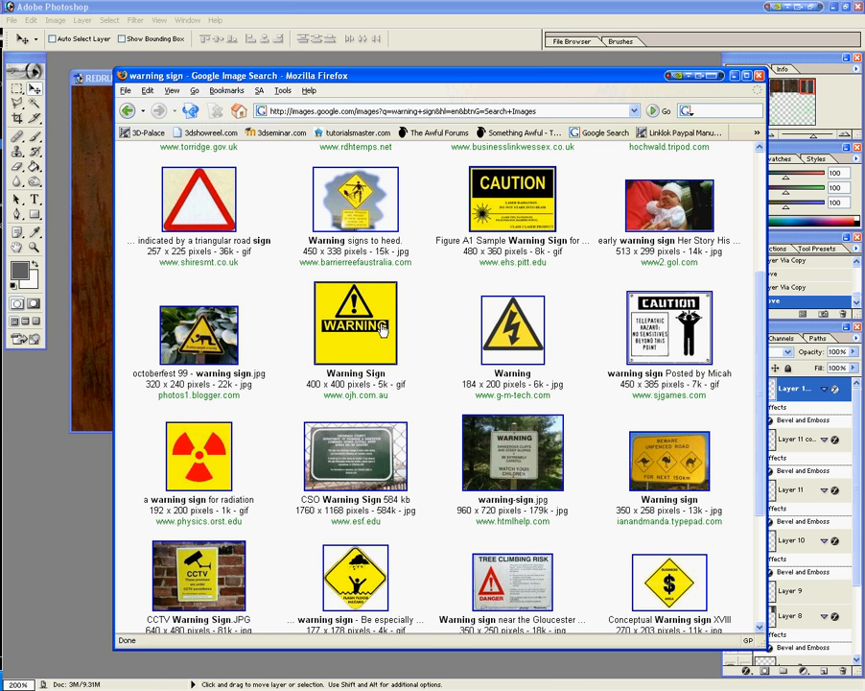
scroll(382, 329, down, 4)
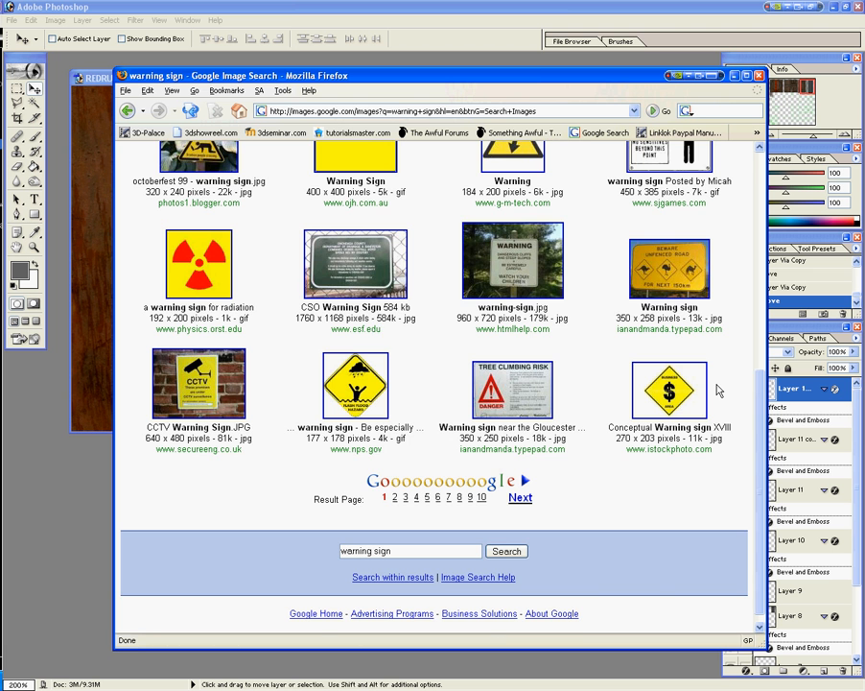
scroll(717, 390, up, 4)
scroll(592, 343, up, 2)
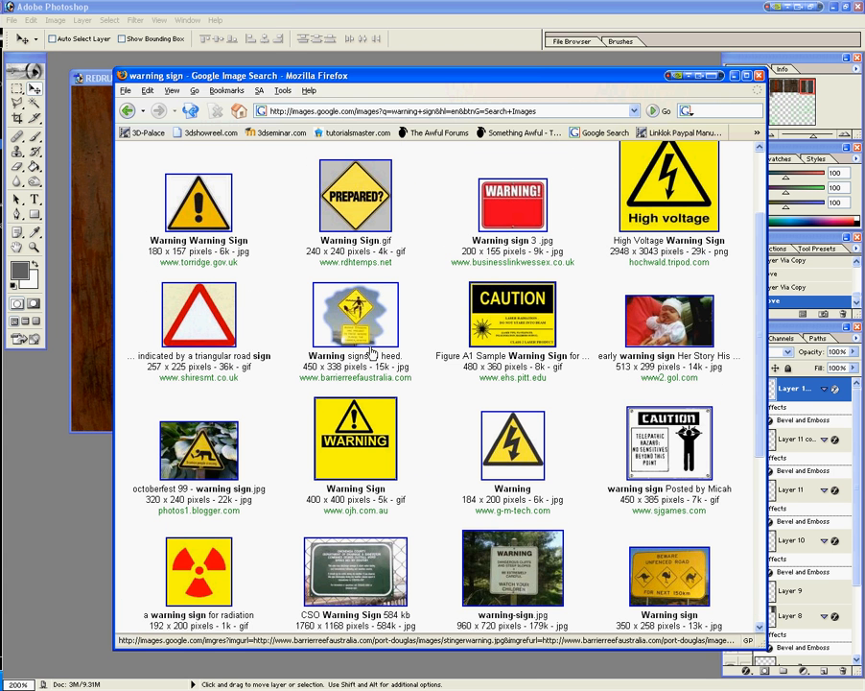
scroll(371, 353, up, 2)
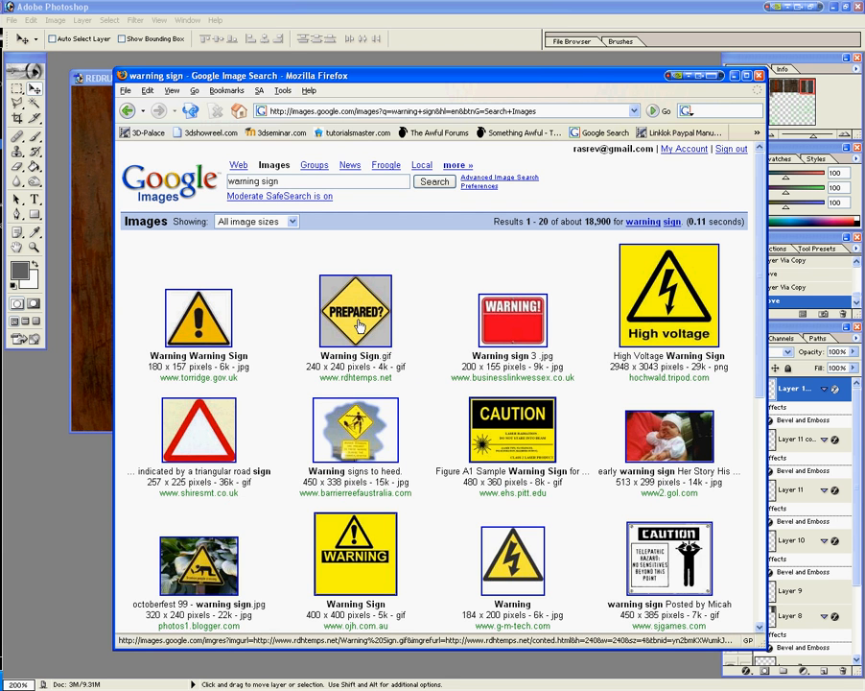
click(202, 339)
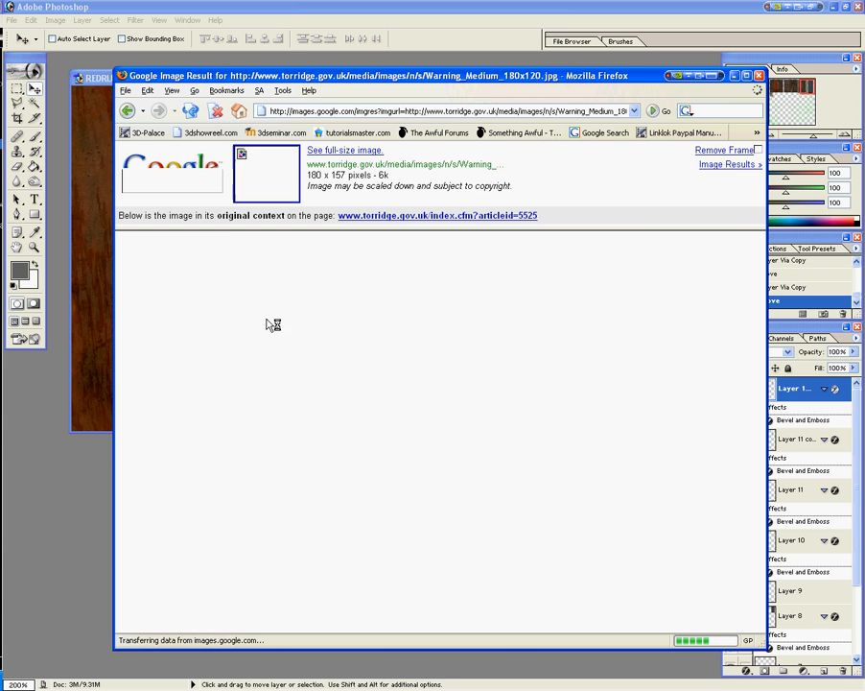
click(351, 156)
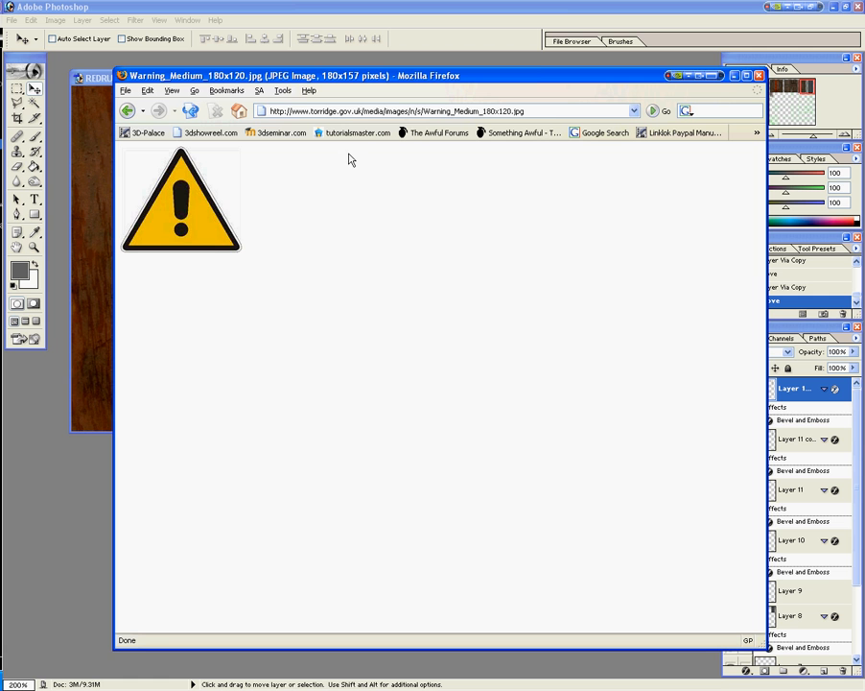
Step: Save the triangle image to the Desktop as Warning_Medium_180x120.jpg and close the Firefox window
right_click(183, 208)
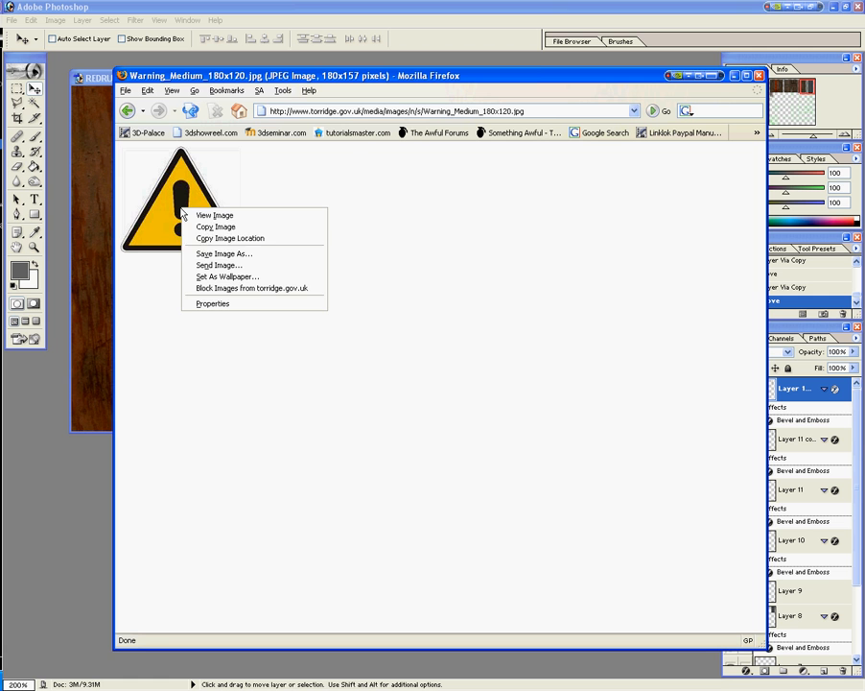
click(260, 253)
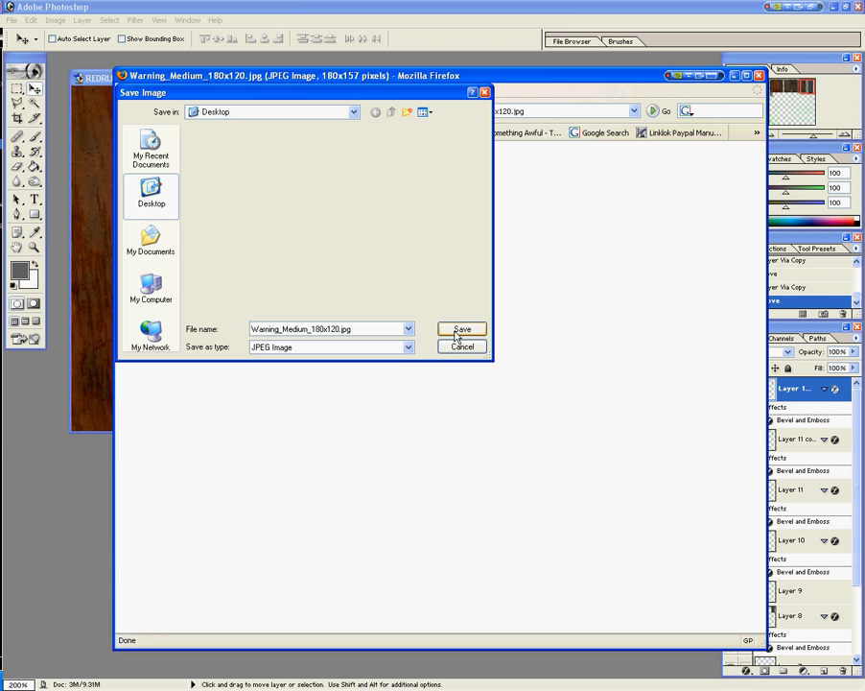
click(459, 330)
click(758, 76)
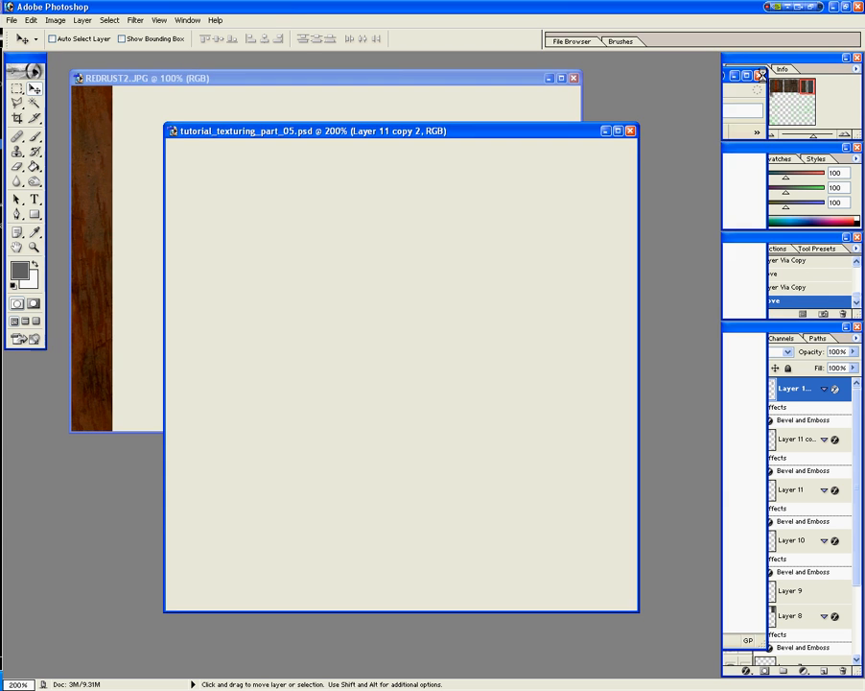
click(12, 20)
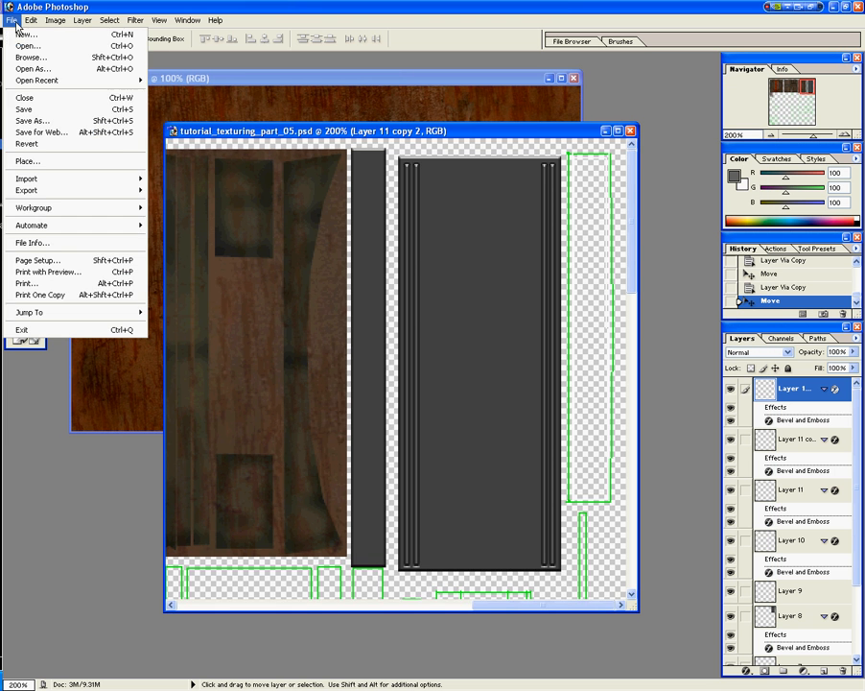
click(21, 37)
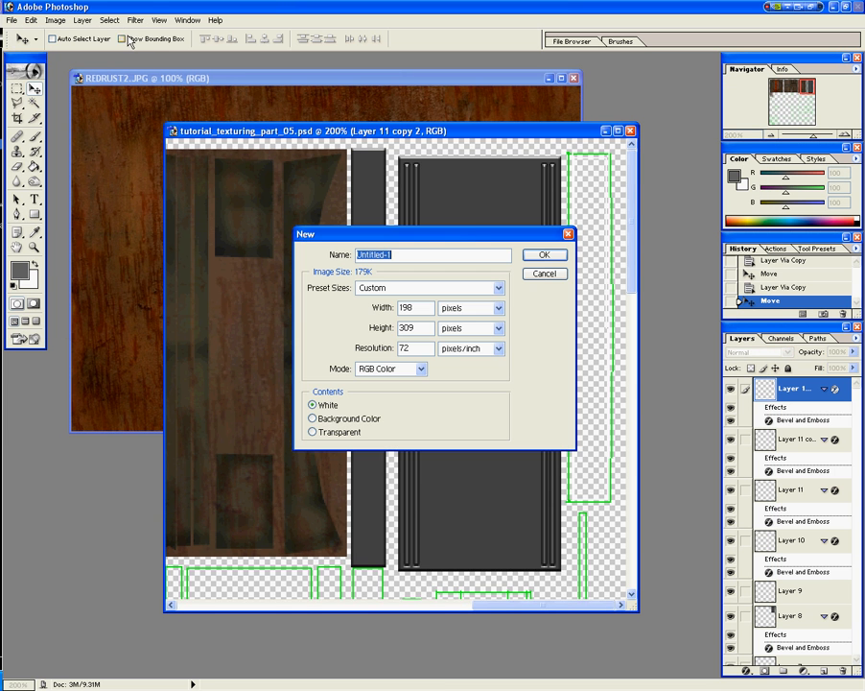
click(543, 256)
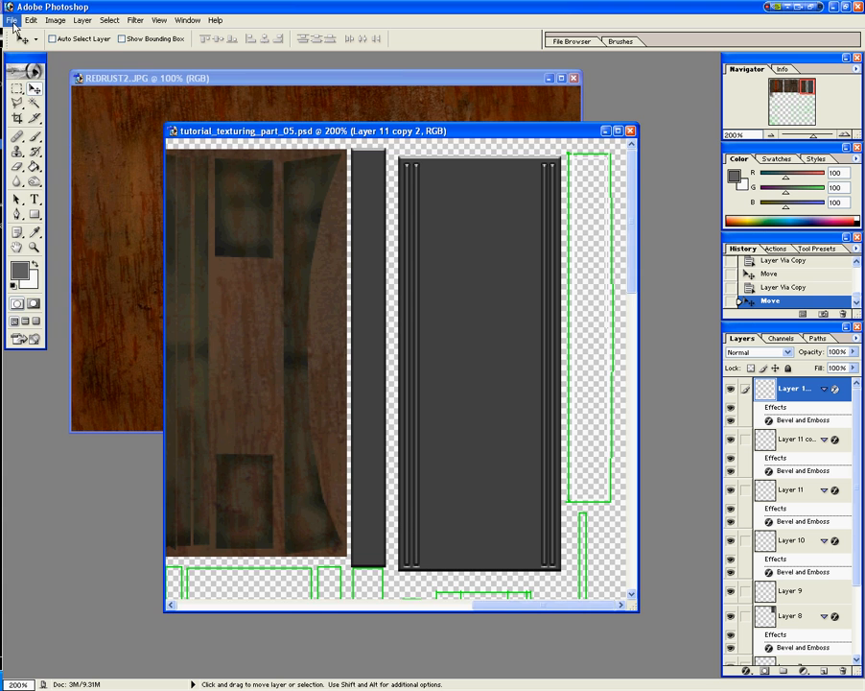
Step: Open Warning_Medium_180x120.jpg from the Desktop in Photoshop and move its window over the texture document
click(13, 21)
click(20, 52)
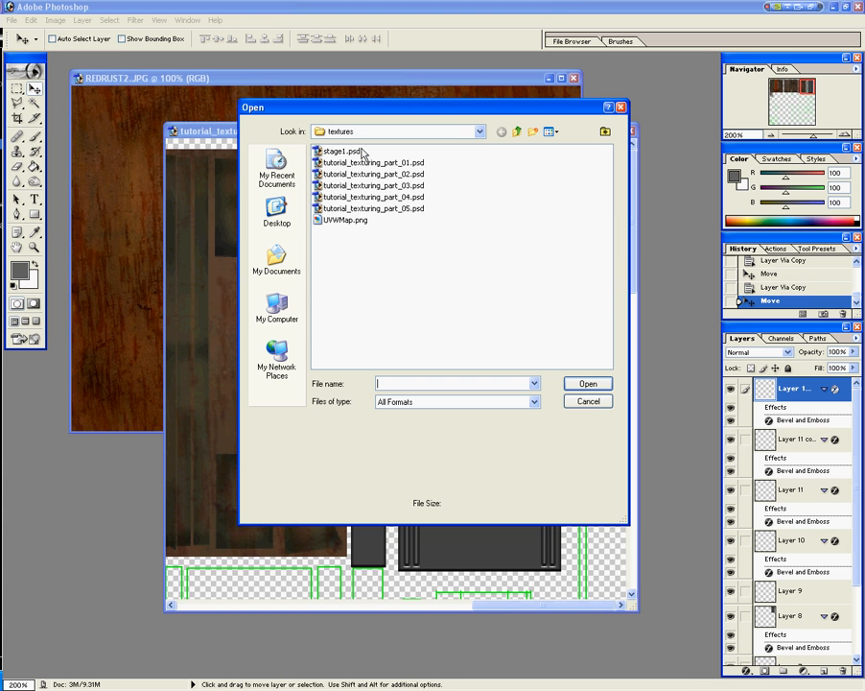
click(518, 132)
click(518, 132)
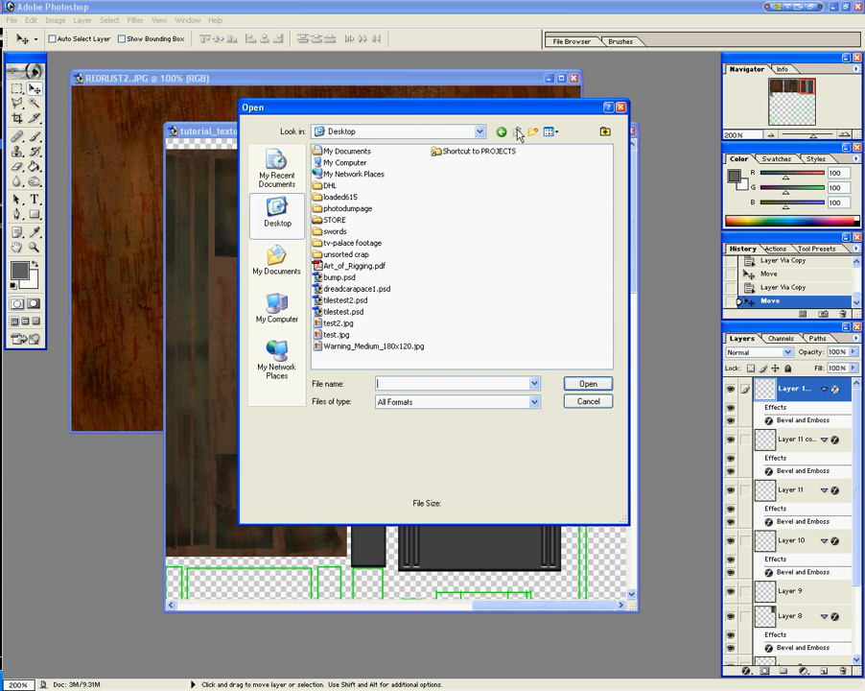
double_click(371, 347)
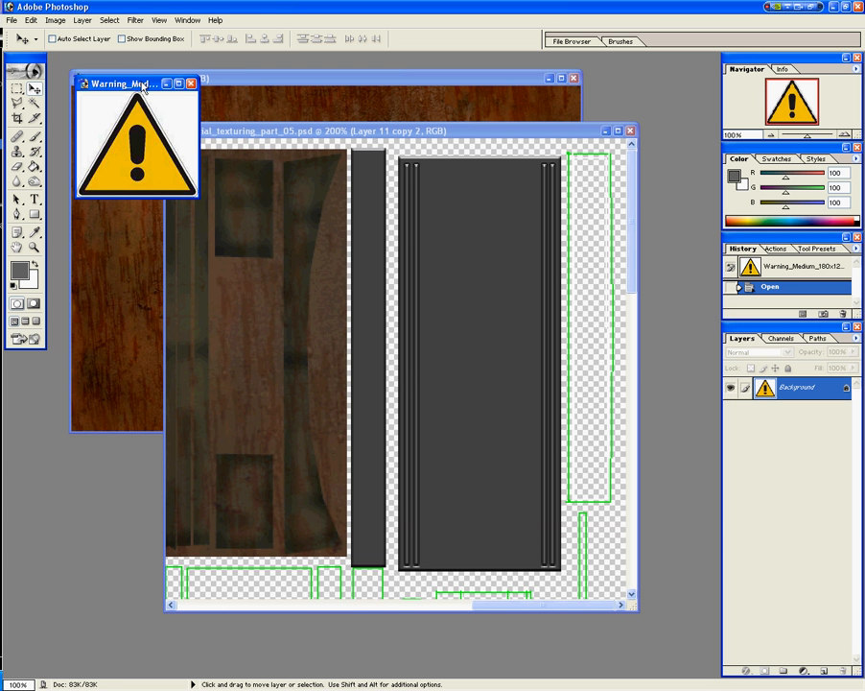
drag(138, 84, 369, 260)
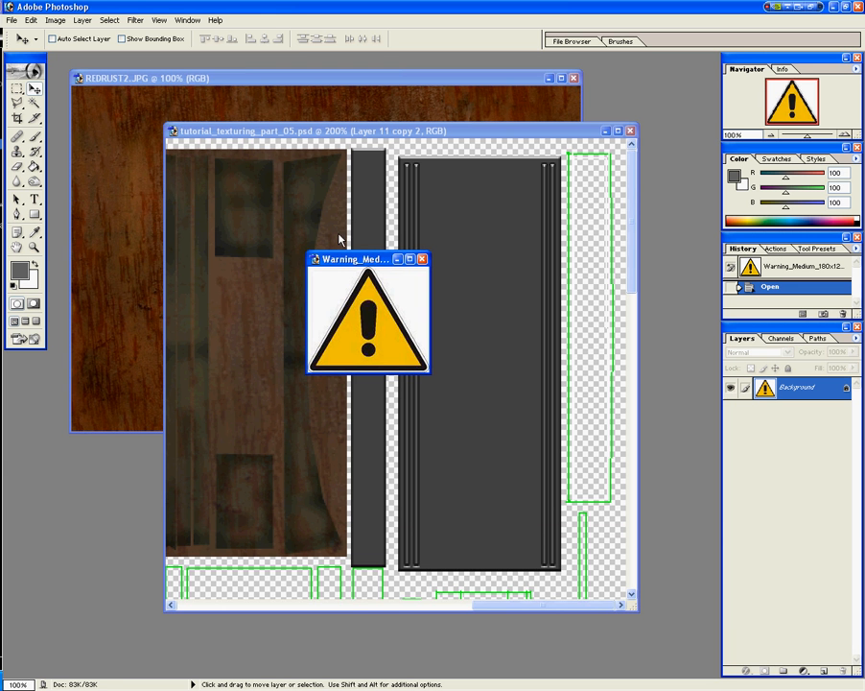
Step: Resize the warning sign image to 100 pixels wide with constrained proportions
click(57, 20)
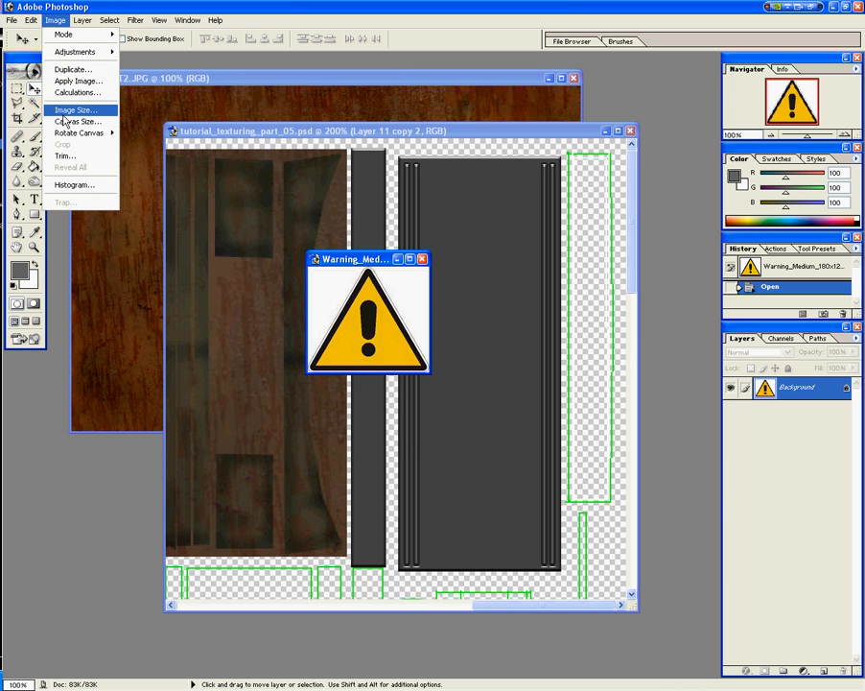
click(77, 110)
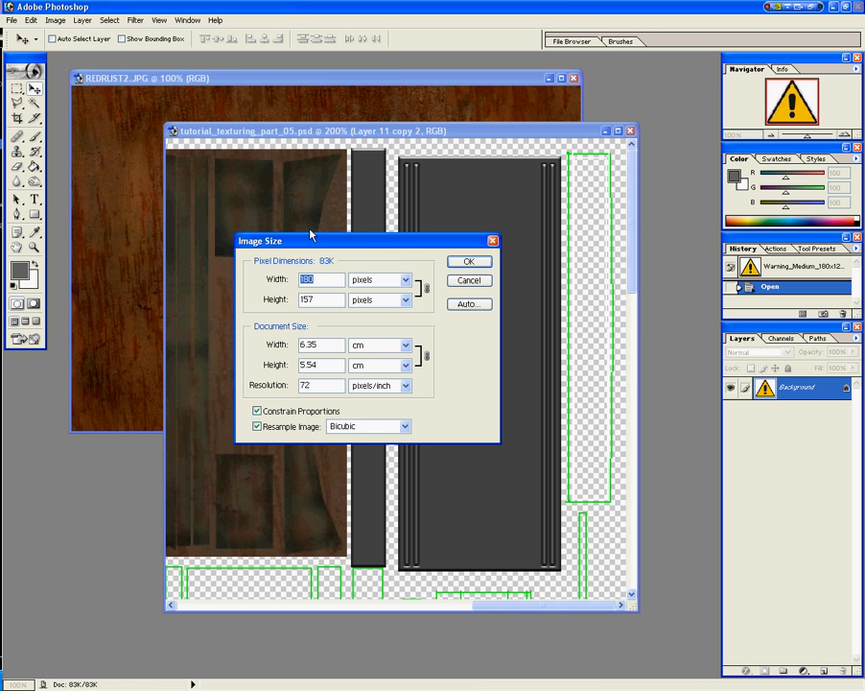
text(100)
key(Tab)
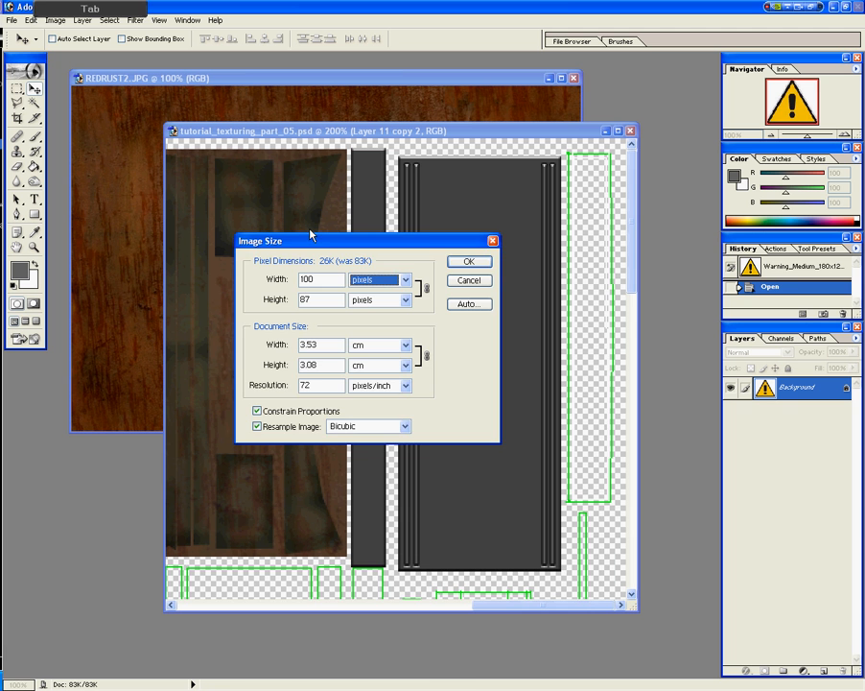
click(462, 262)
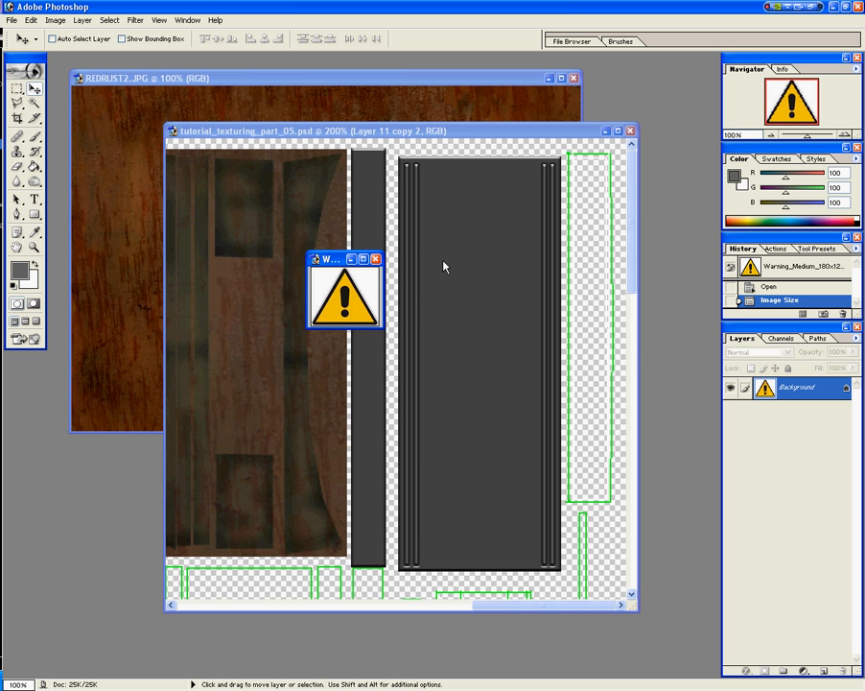
Step: Try pasting a copy of the whole sign image into tutorial_texturing_part_05.psd, and undo the paste
key(ctrl+a)
key(ctrl+c)
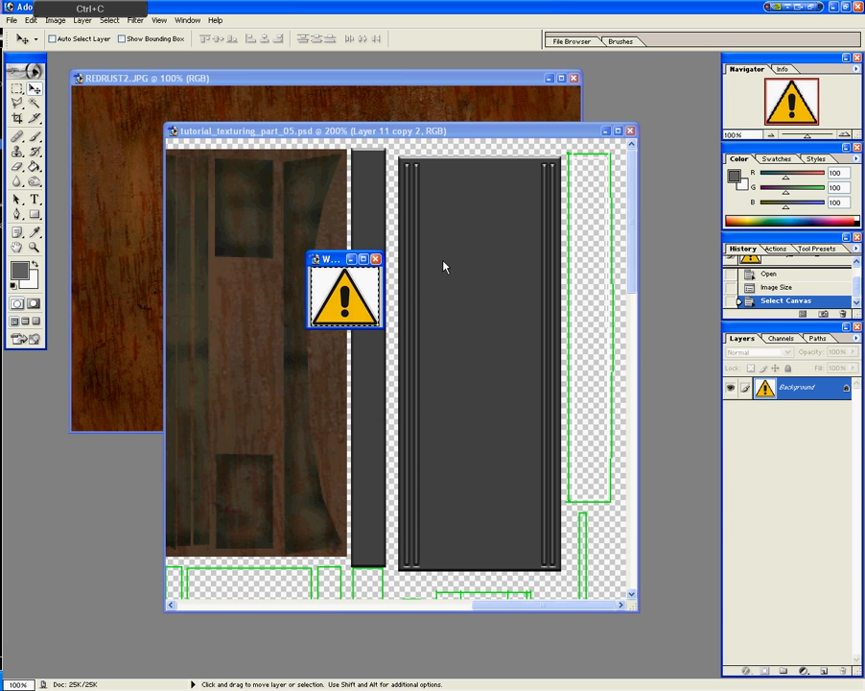
click(464, 131)
key(ctrl+v)
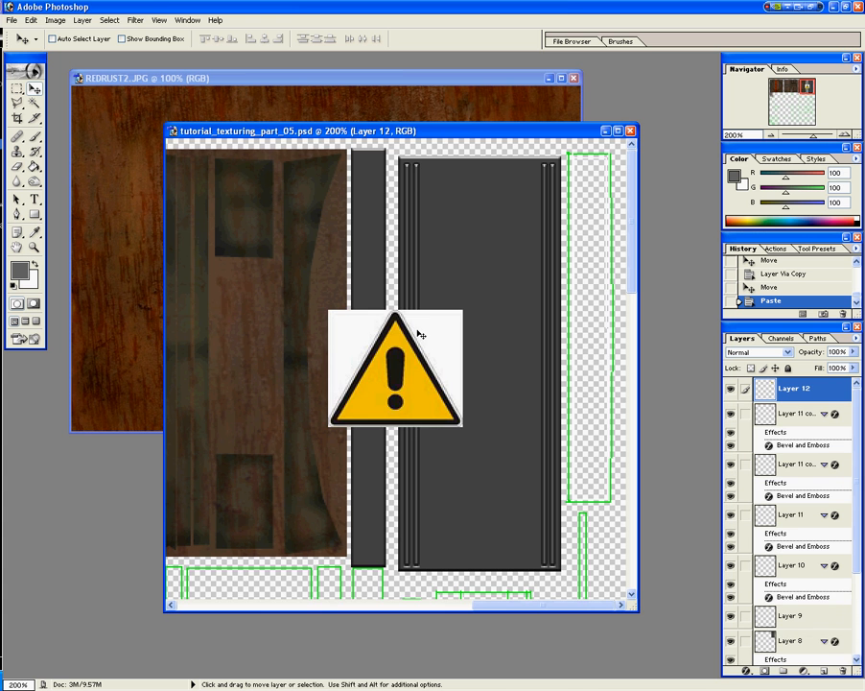
key(ctrl+z)
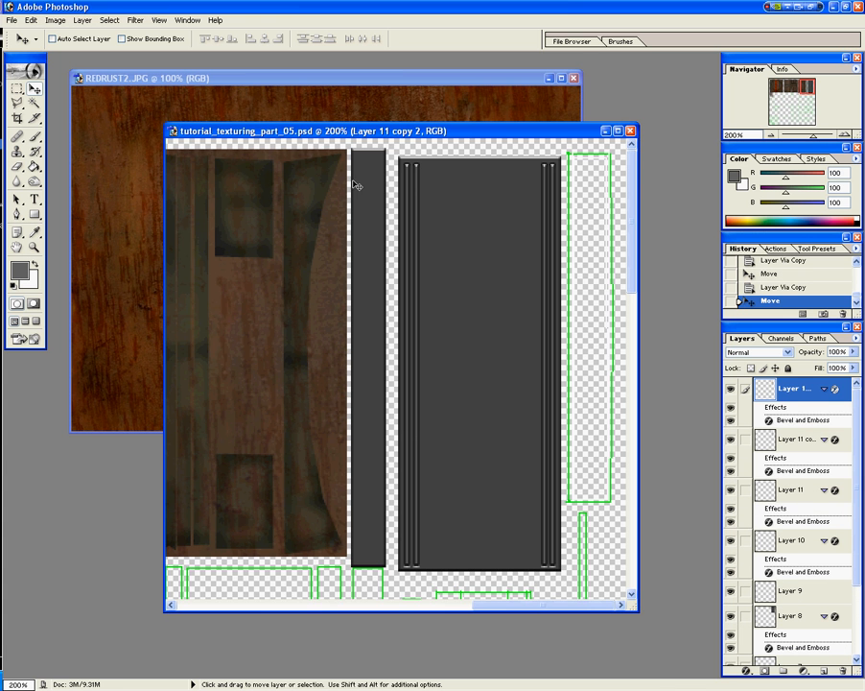
Step: Uncover the warning sign image behind the texture document and resize it to 60 pixels wide with constrained proportions
drag(502, 137, 451, 325)
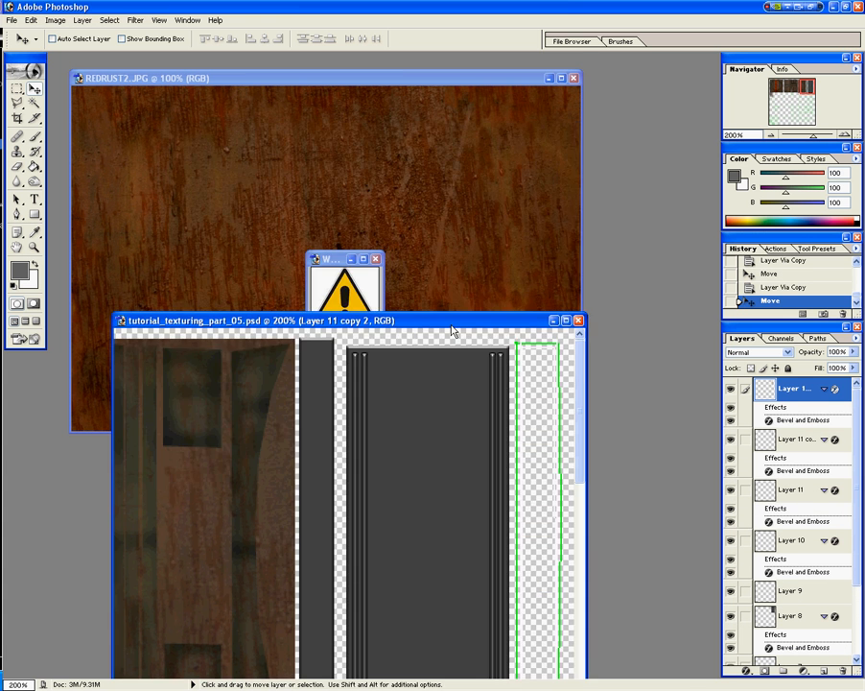
click(347, 265)
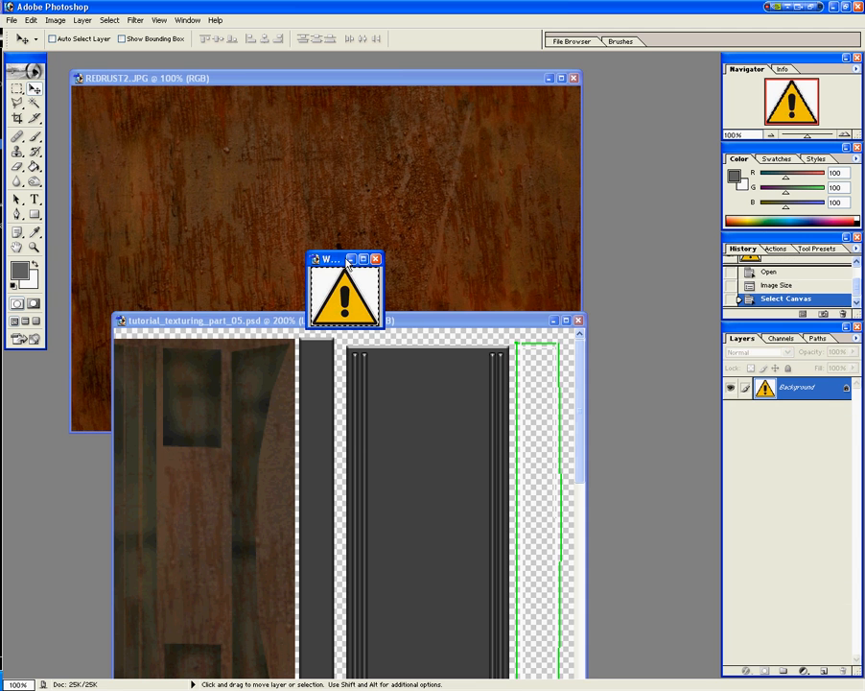
click(56, 20)
click(75, 110)
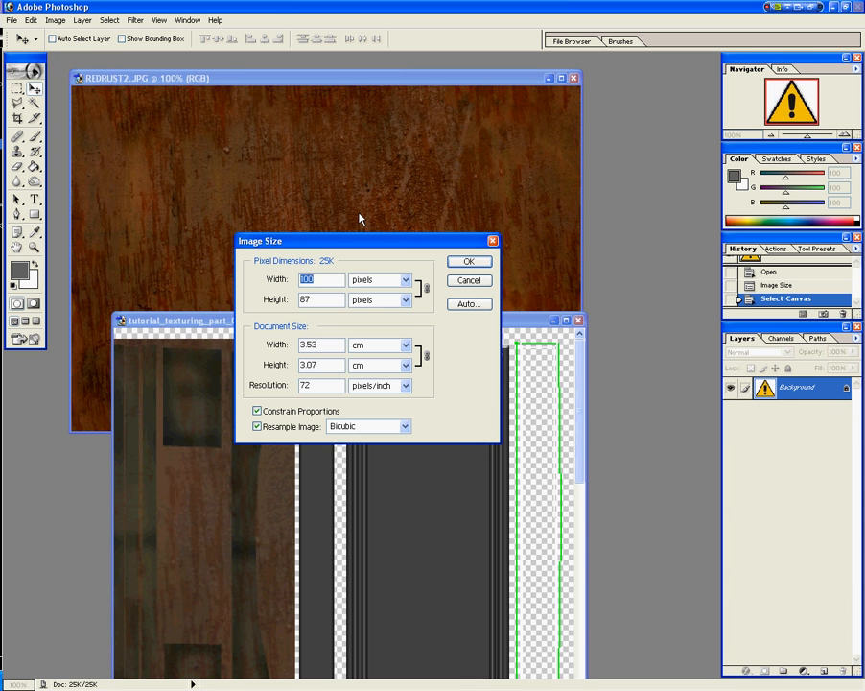
text(60)
key(Tab)
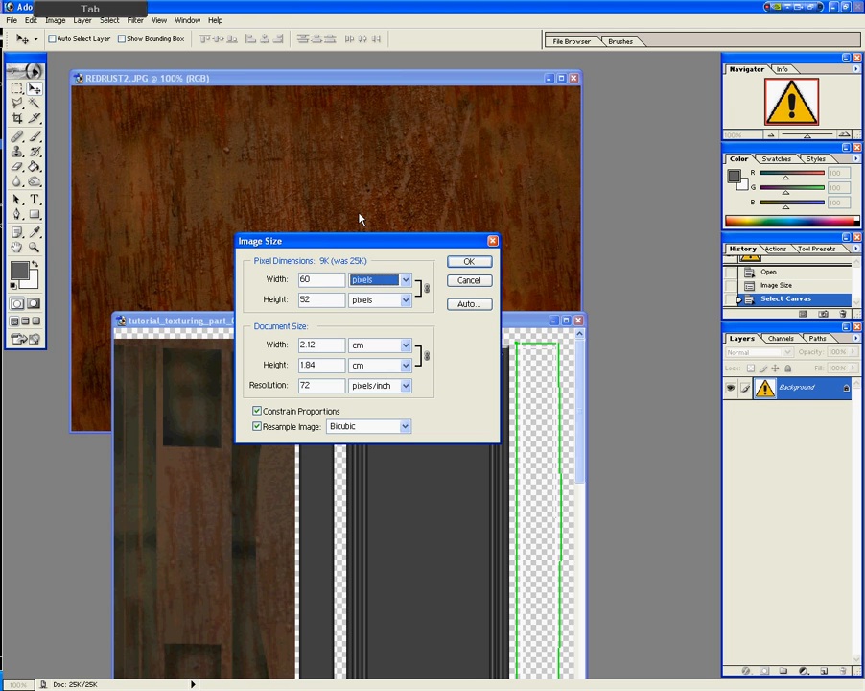
click(468, 261)
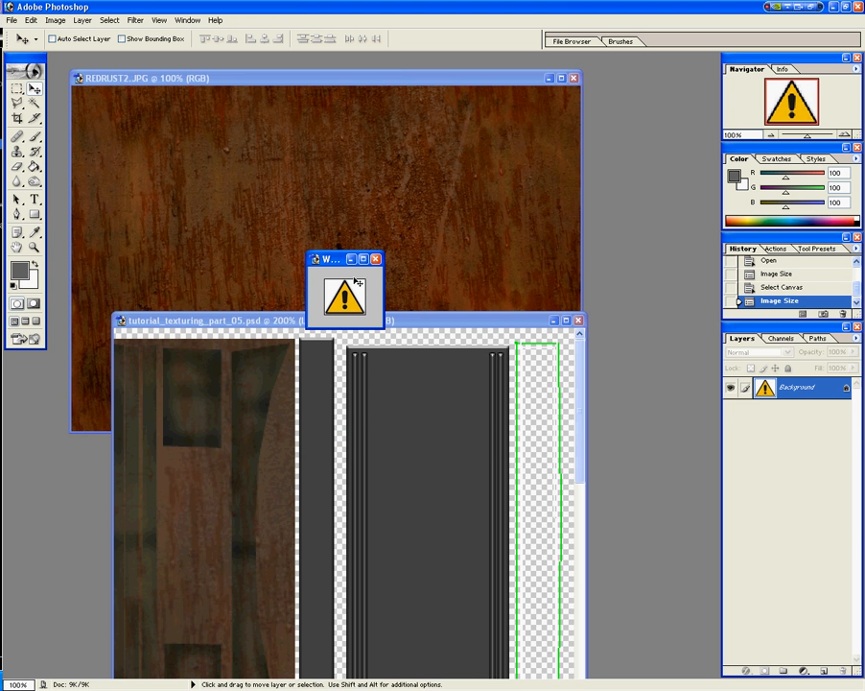
Step: Copy the entire resized warning sign image and close its document
key(ctrl+a)
key(ctrl+c)
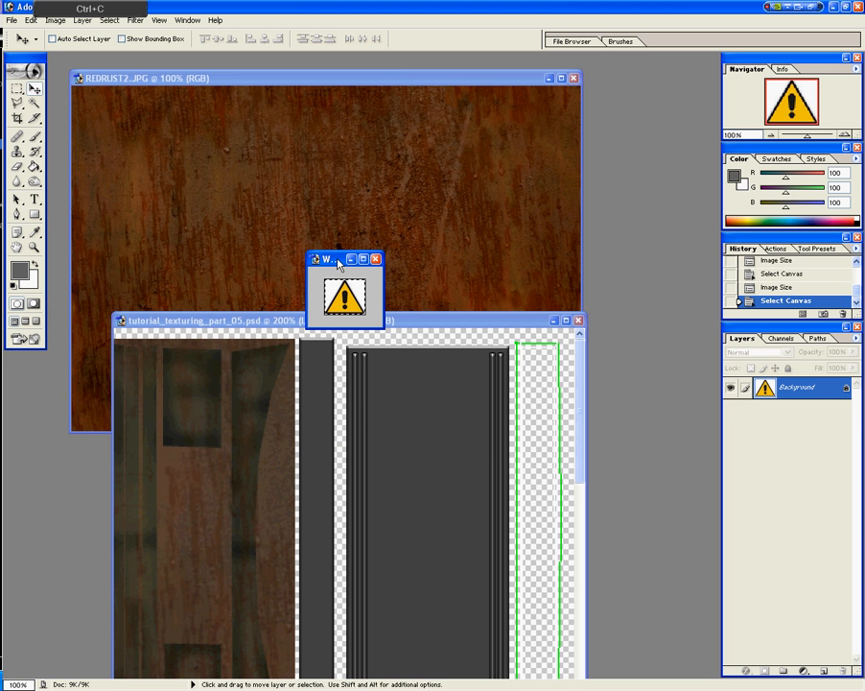
click(375, 259)
click(435, 269)
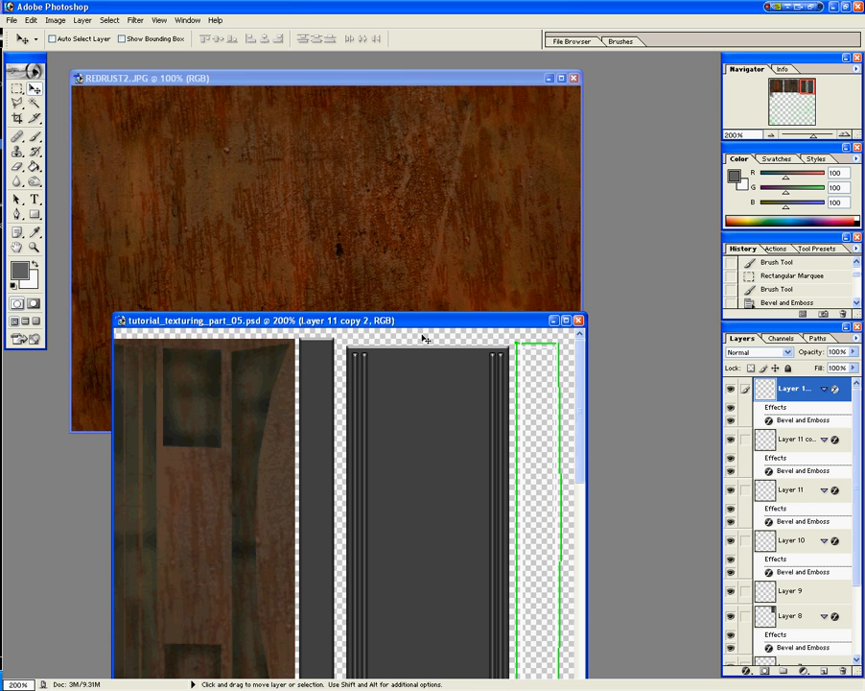
Step: Paste the sign into tutorial_texturing_part_05.psd and centre it in the upper part of the wide grey panel
drag(421, 323, 448, 67)
key(ctrl+v)
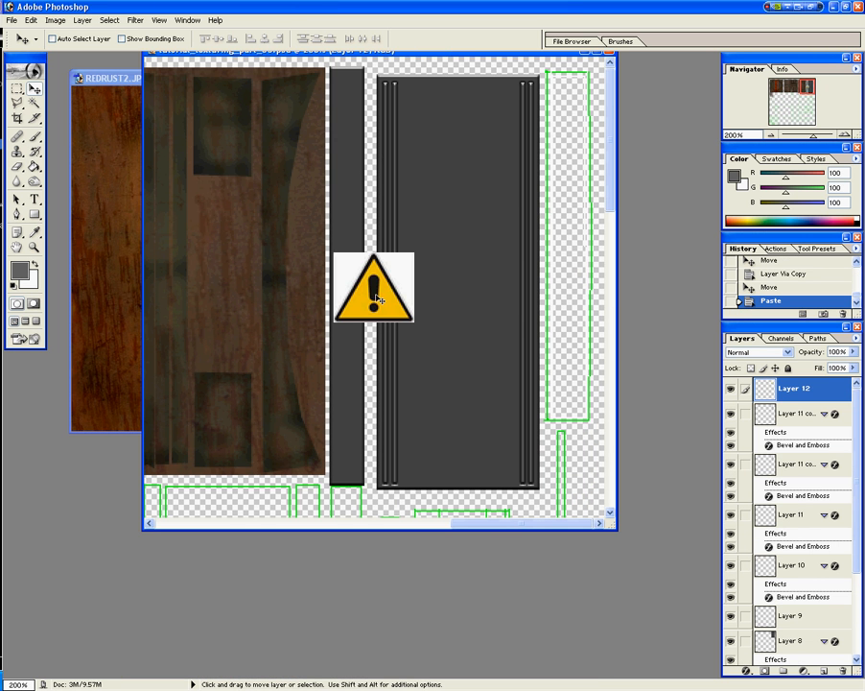
drag(377, 300, 461, 174)
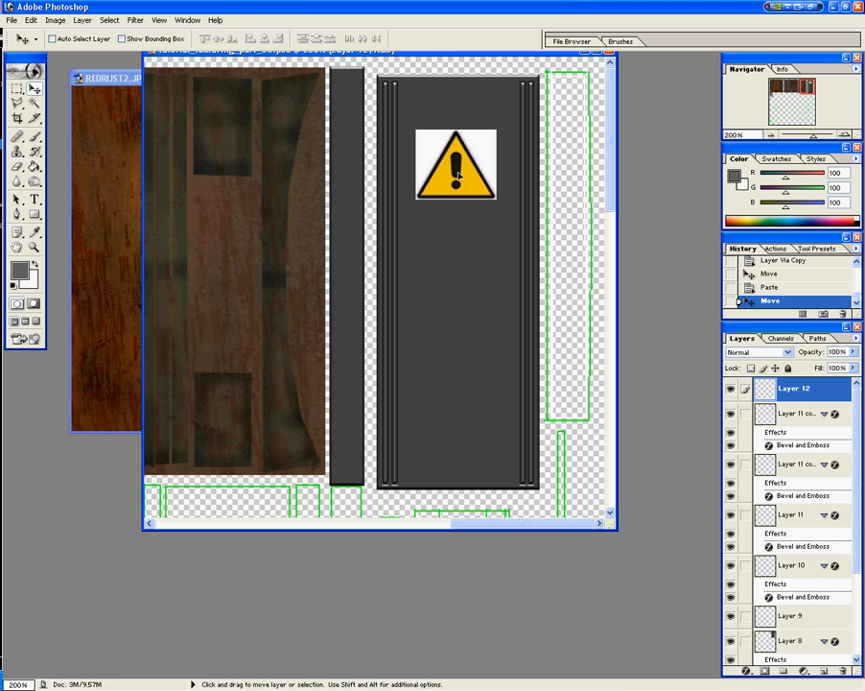
Step: Select and delete the white background on both sides of the warning triangle with the Magic Wand
click(35, 102)
click(477, 140)
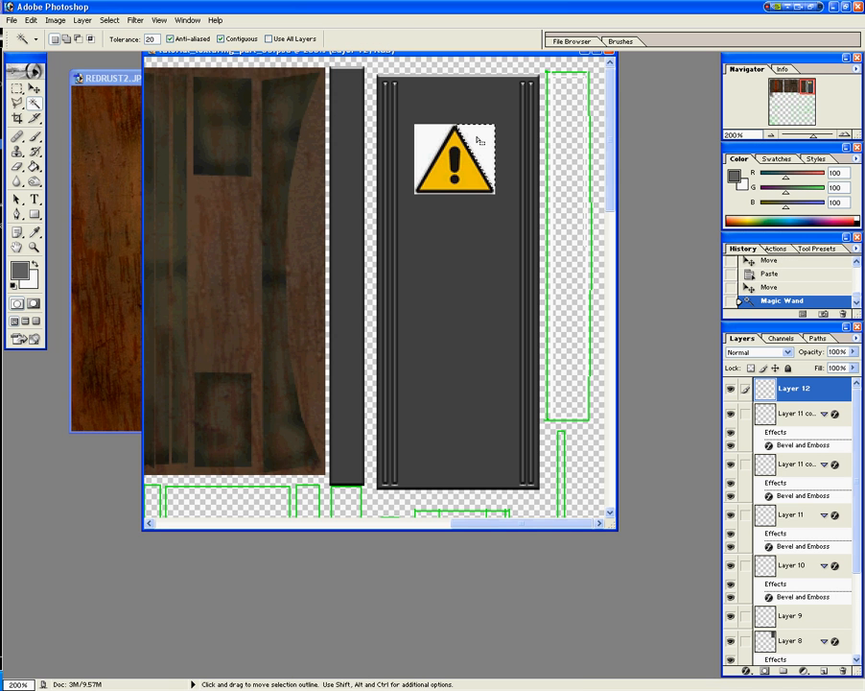
key(Delete)
click(421, 139)
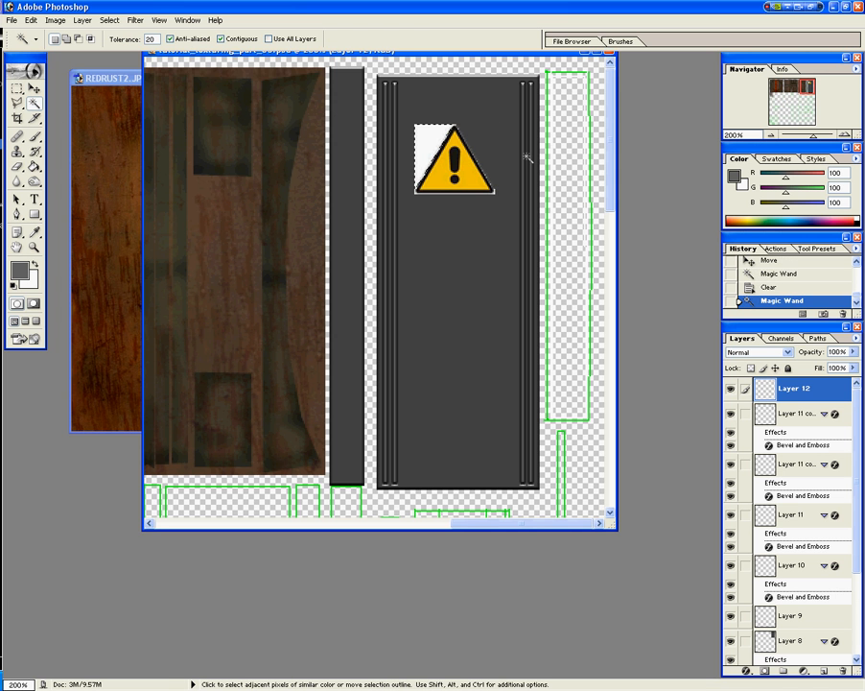
key(Delete)
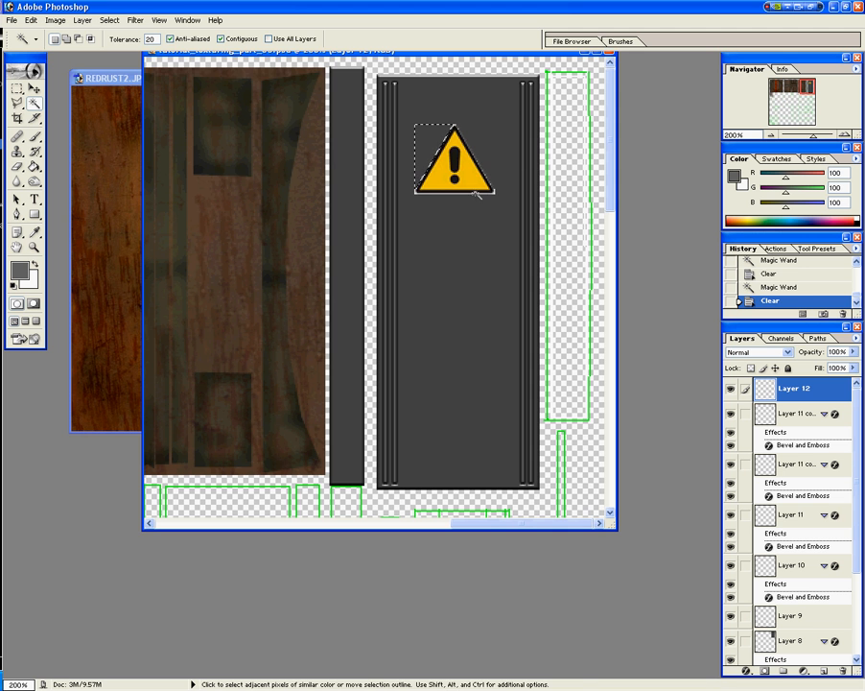
Step: Select and delete the white strip beneath the warning triangle on Layer 12 with the Magic Wand
click(477, 191)
click(478, 196)
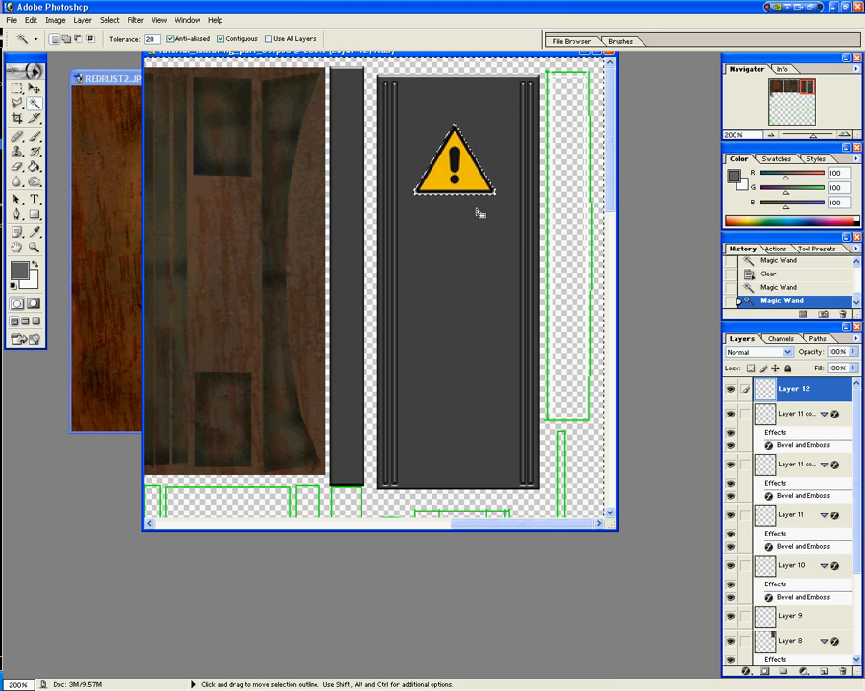
key(ctrl+plus)
key(ctrl+plus)
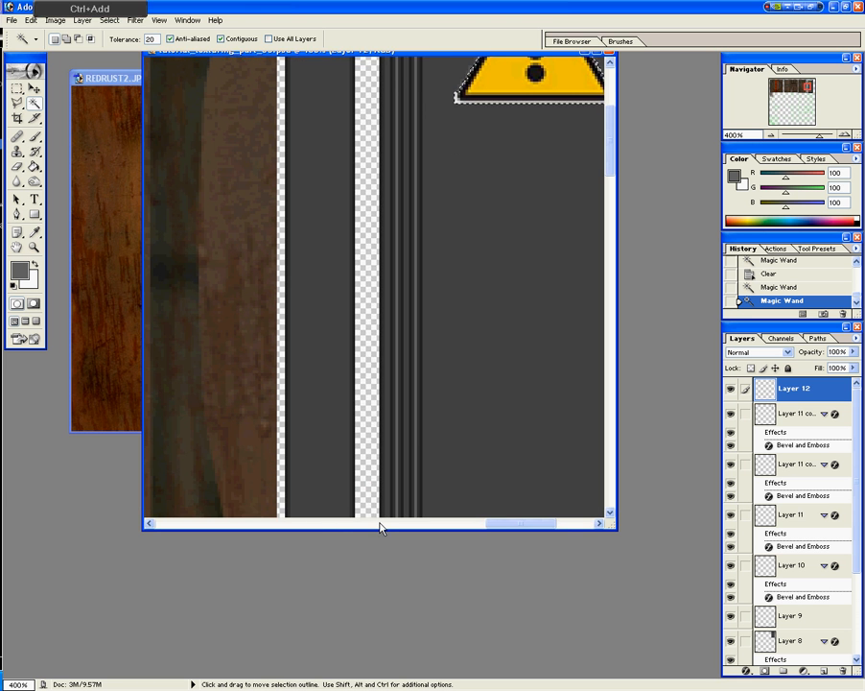
drag(378, 522, 474, 527)
drag(558, 527, 559, 526)
scroll(469, 385, up, 4)
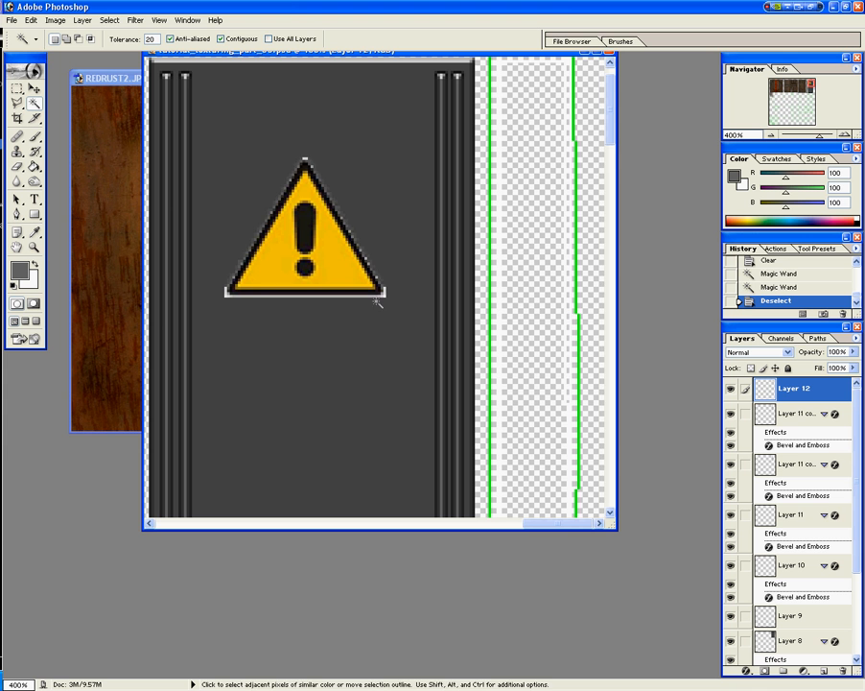
click(377, 297)
key(Delete)
key(Delete)
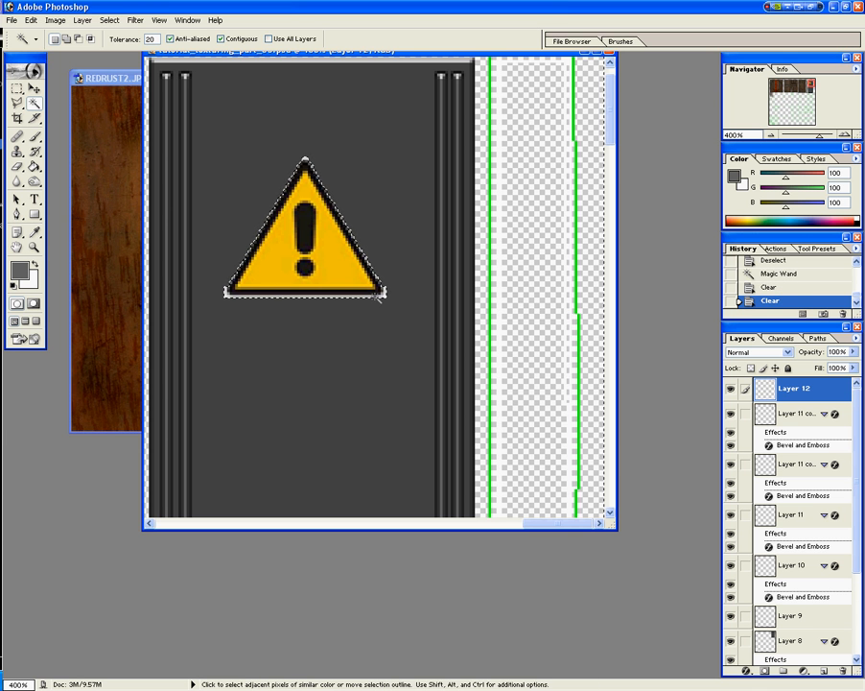
click(378, 299)
key(Delete)
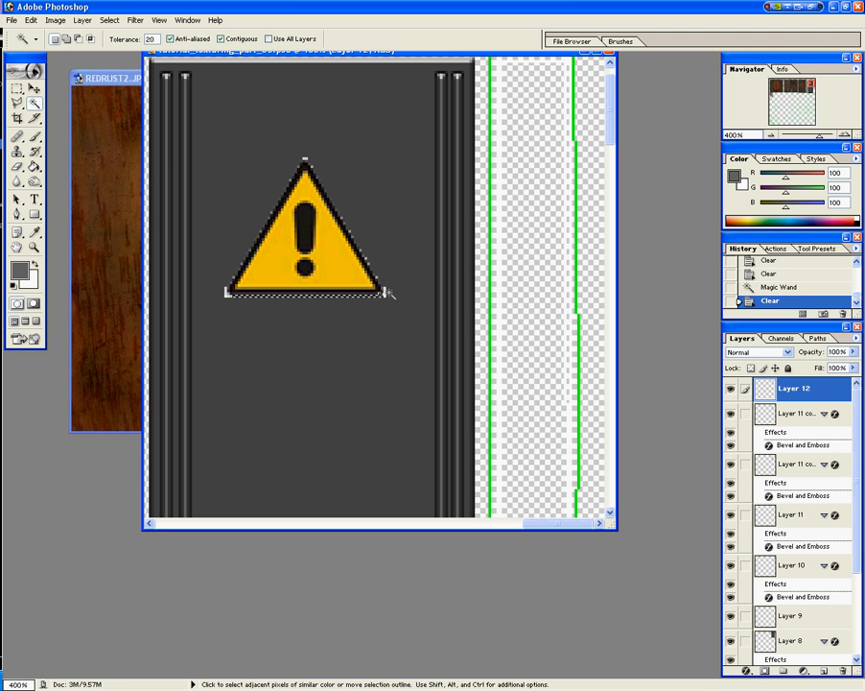
Step: Delete the leftover white patches at both lower corners of the warning triangle with the Magic Wand
click(384, 291)
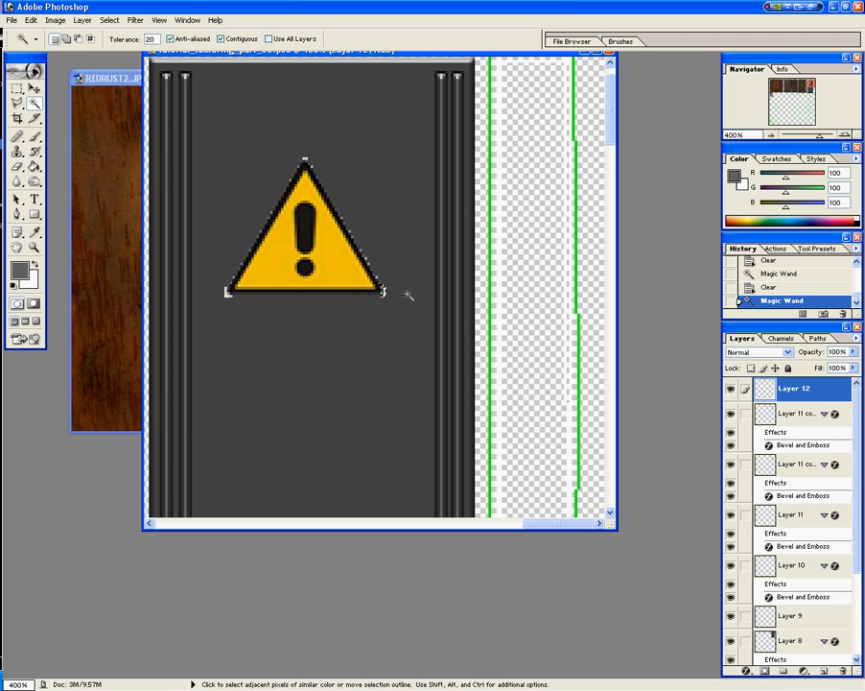
key(Delete)
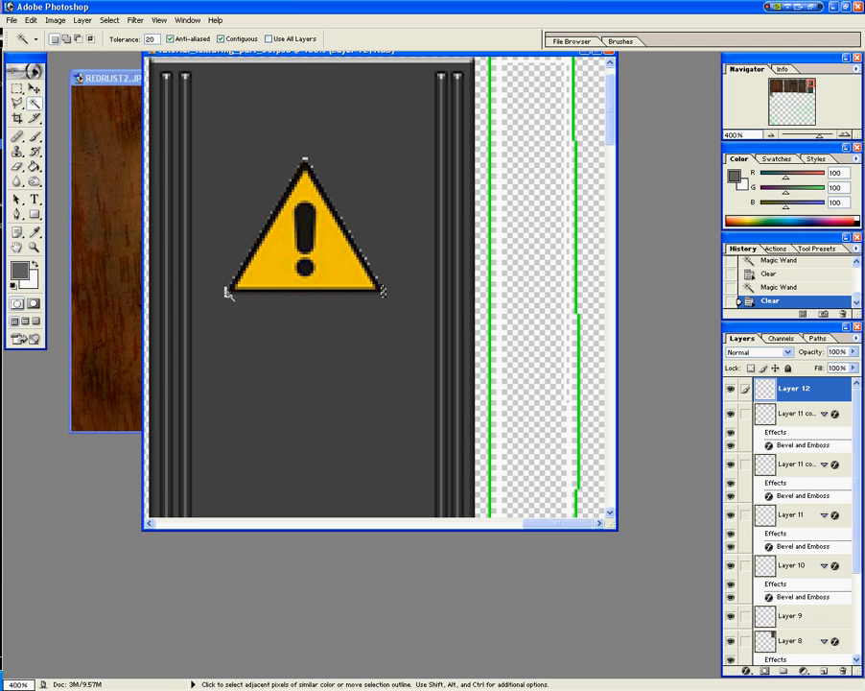
click(227, 293)
key(Delete)
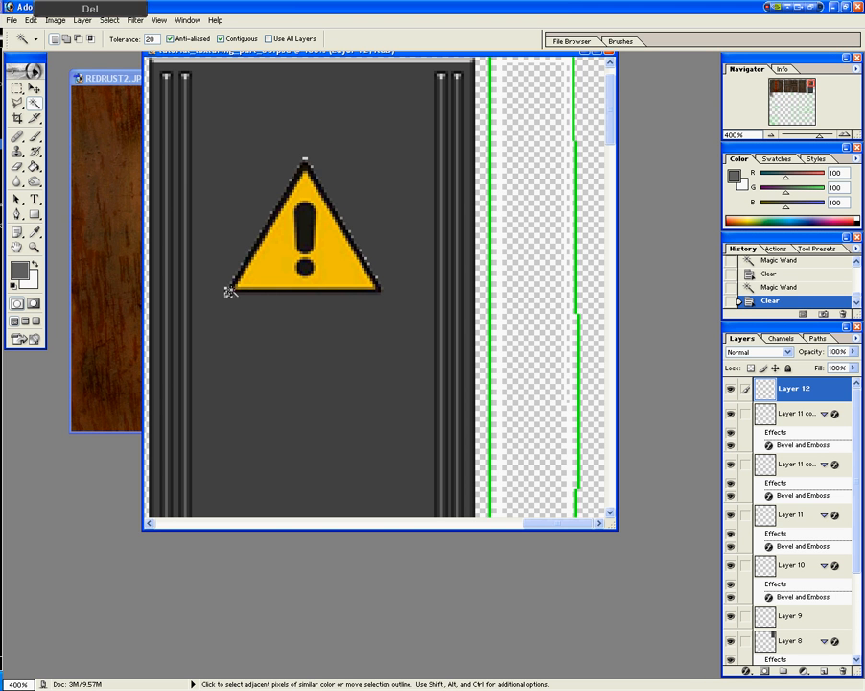
click(229, 292)
key(Delete)
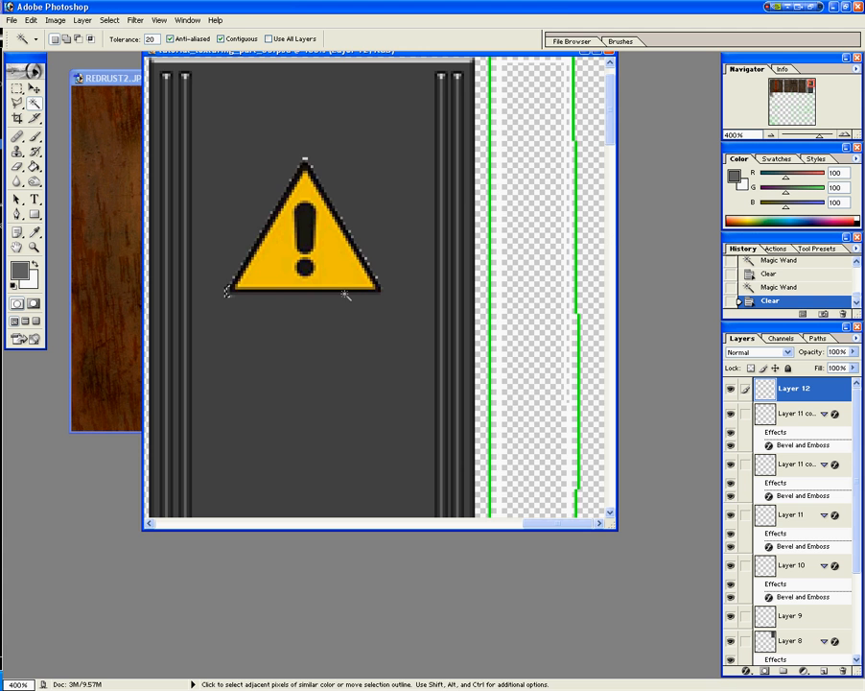
Step: Clear the selection and erase the white fringe along the warning triangle's edges on Layer 12 with the size 70 Eraser
key(ctrl+minus)
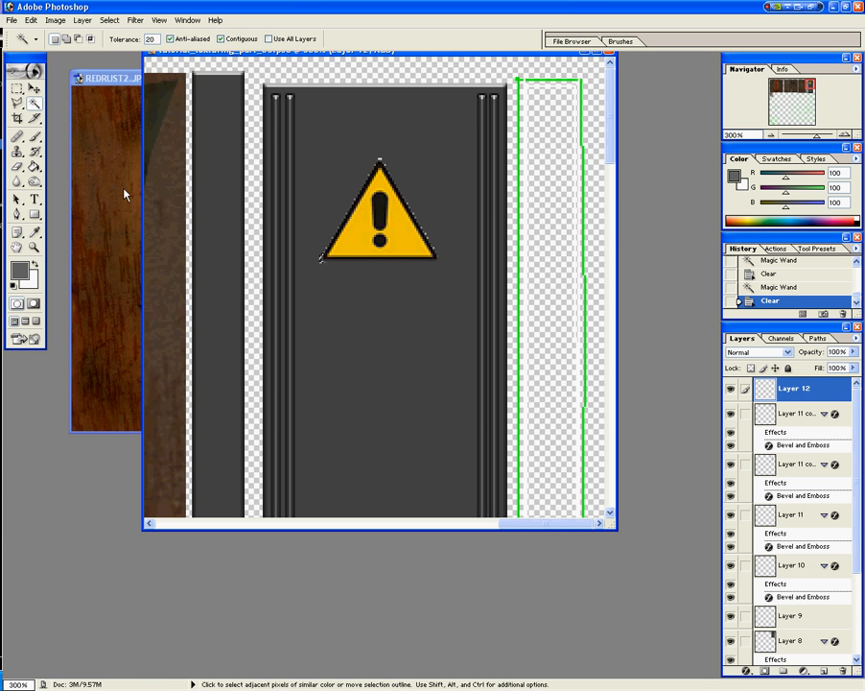
click(18, 169)
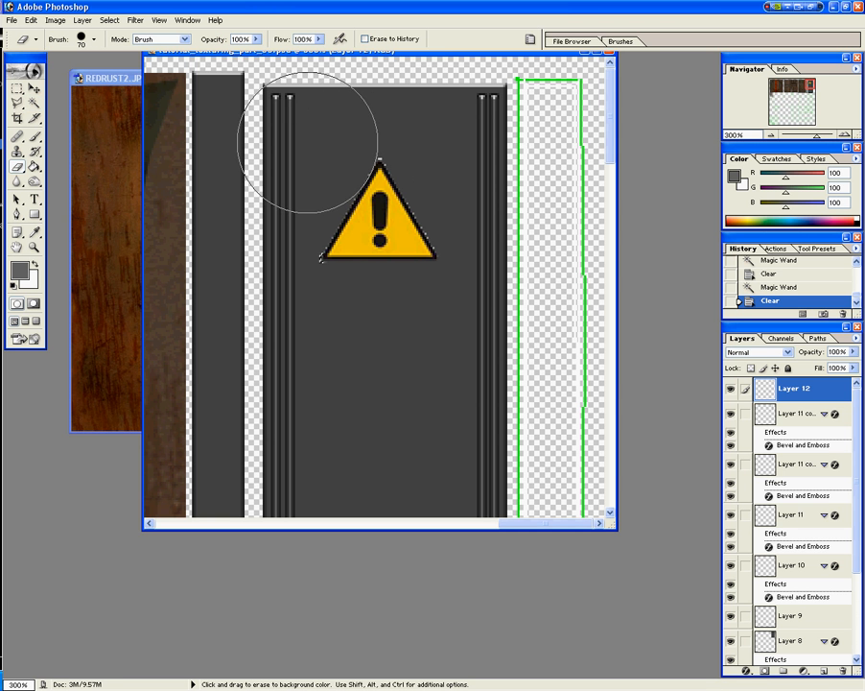
drag(307, 141, 291, 159)
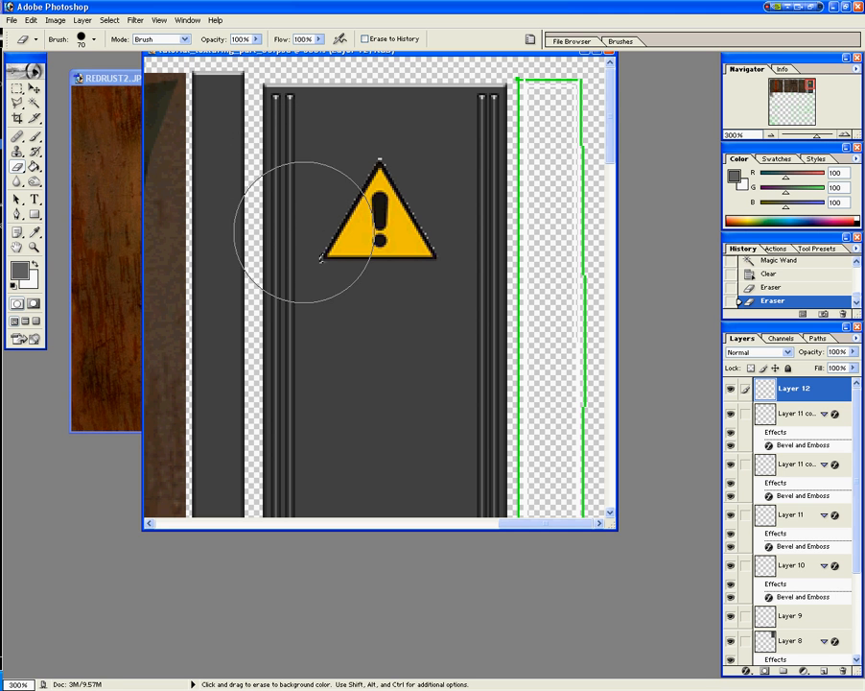
click(358, 244)
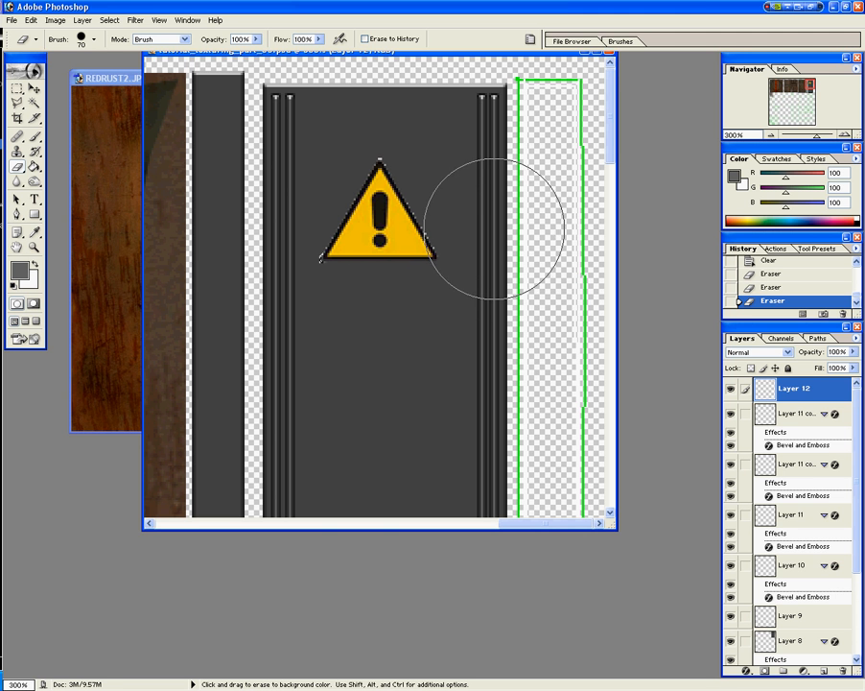
click(428, 234)
click(796, 413)
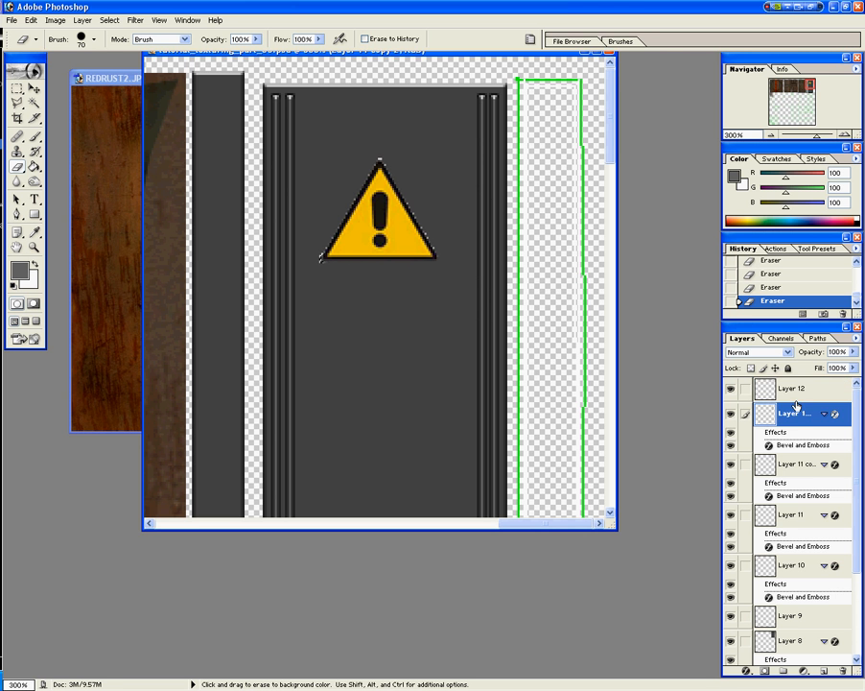
click(796, 392)
key(ctrl+d)
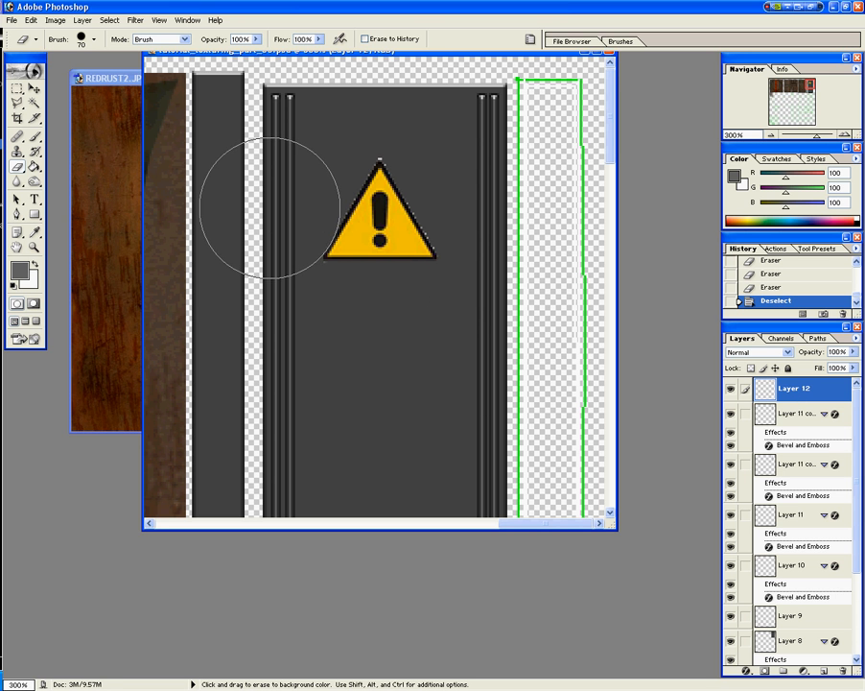
drag(276, 209, 273, 199)
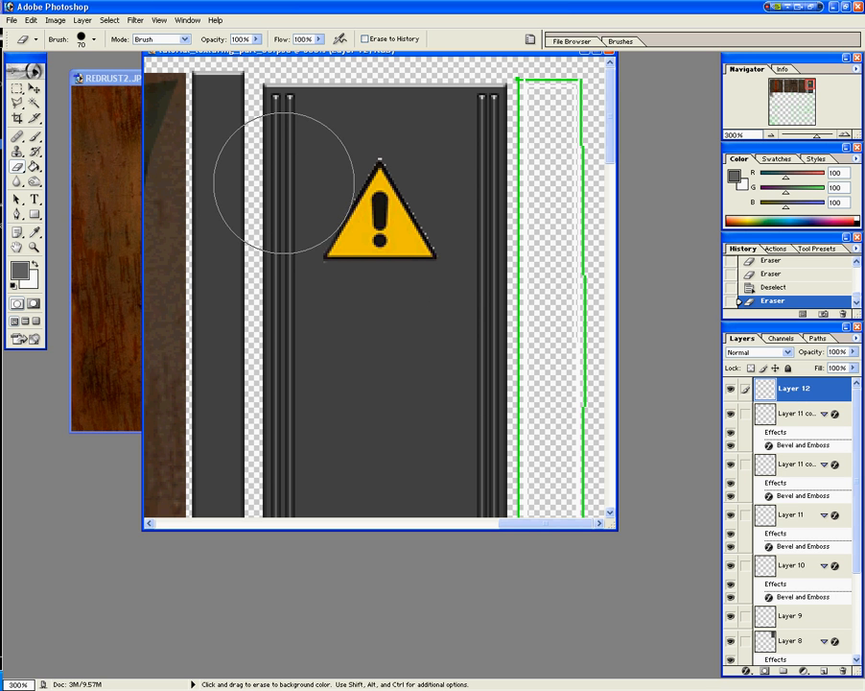
click(284, 165)
click(296, 159)
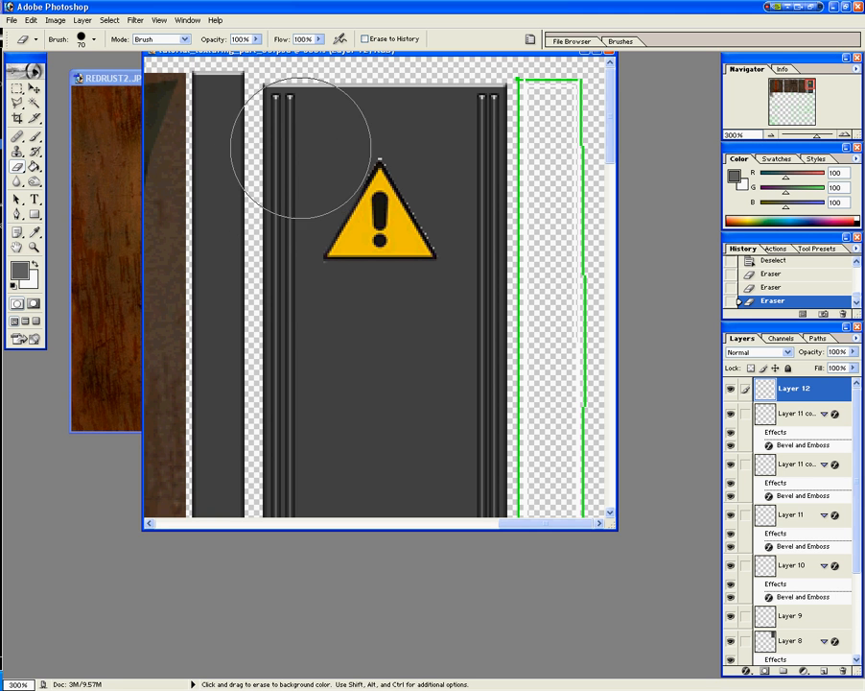
click(308, 141)
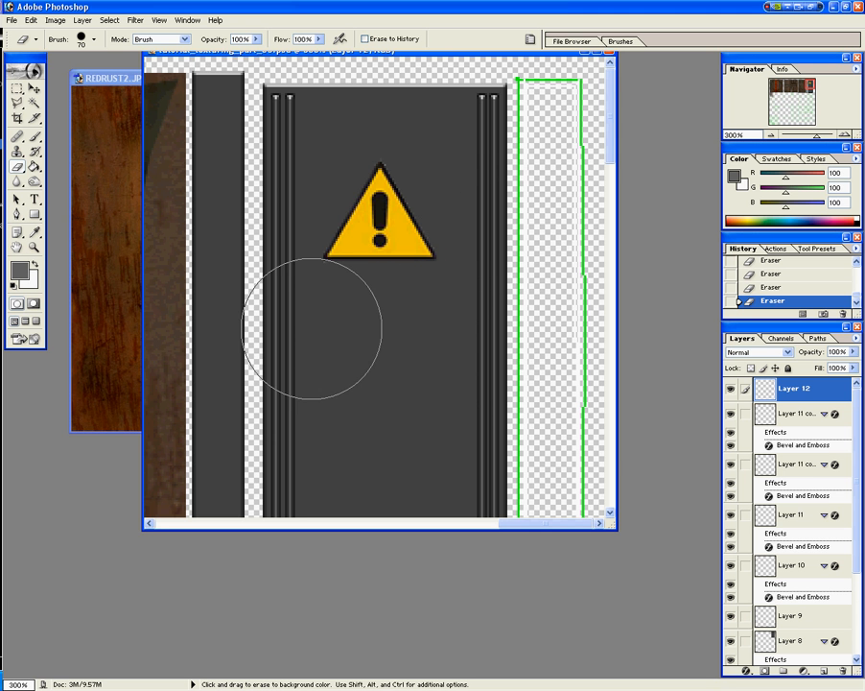
Step: Move the cleaned warning sign slightly lower on the wide grey panel
scroll(451, 339, down, 2)
scroll(451, 339, down, 2)
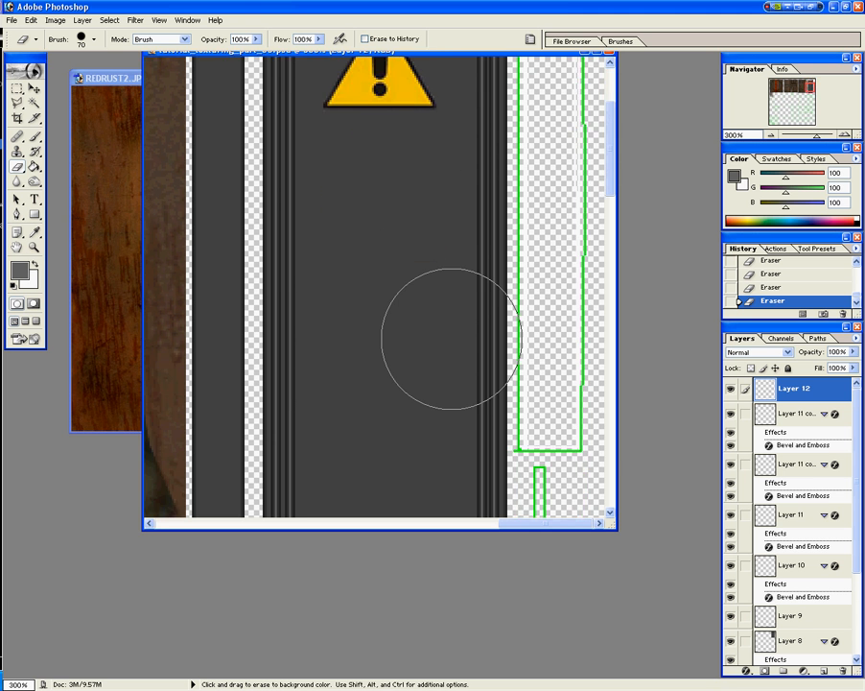
key(ctrl+minus)
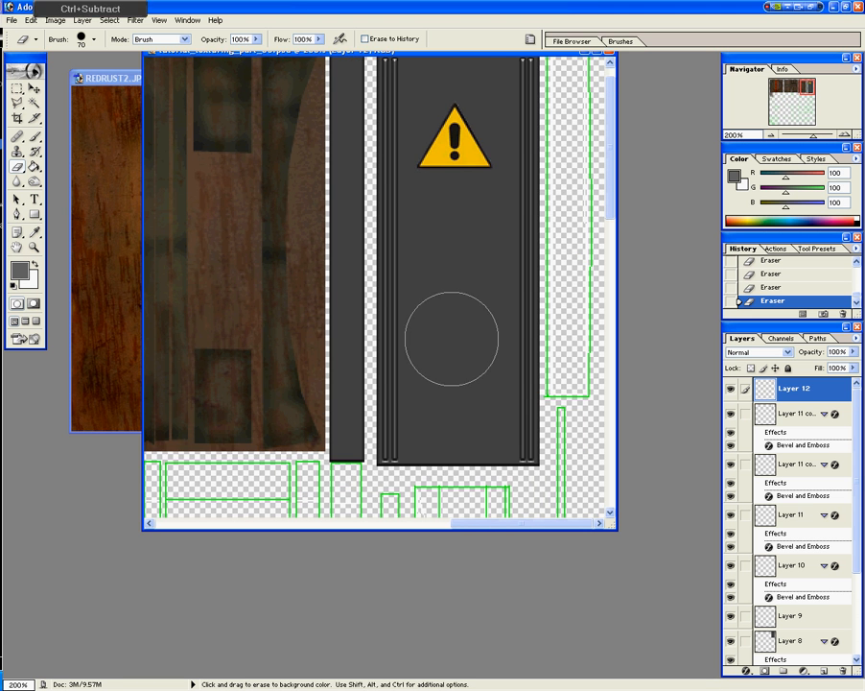
scroll(447, 342, up, 2)
click(35, 88)
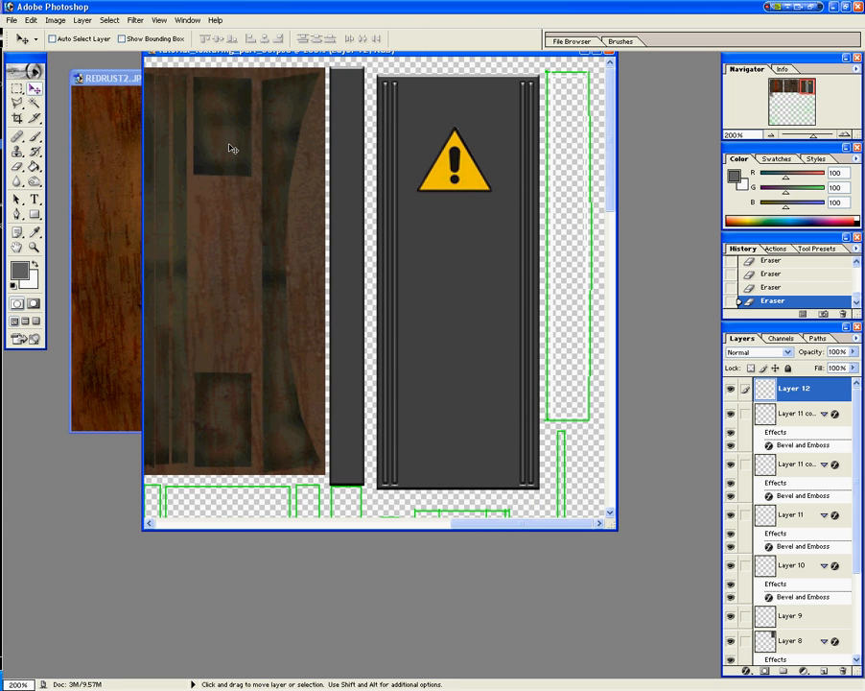
drag(481, 175, 468, 202)
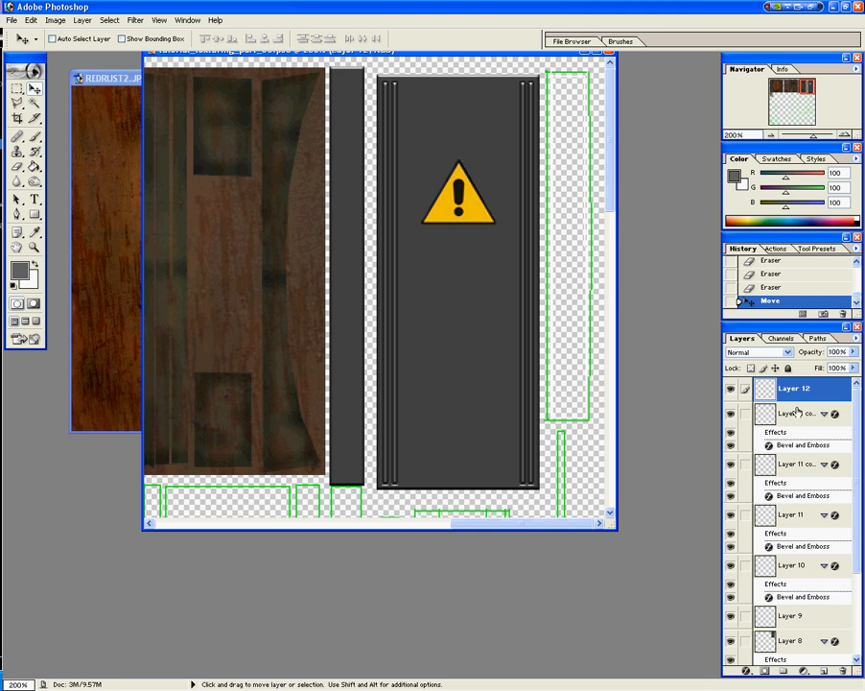
Step: Merge Layer 9, Layer 10, Layer 11 and both Layer 11 copies down into Layer 8, keeping Layer 12 separate
scroll(831, 577, down, 5)
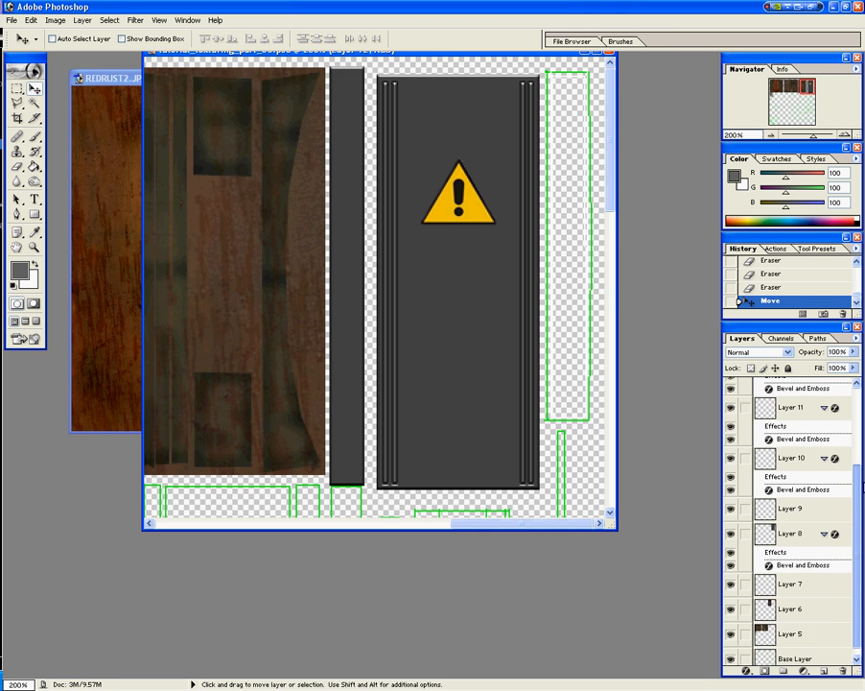
scroll(825, 506, up, 1)
click(796, 519)
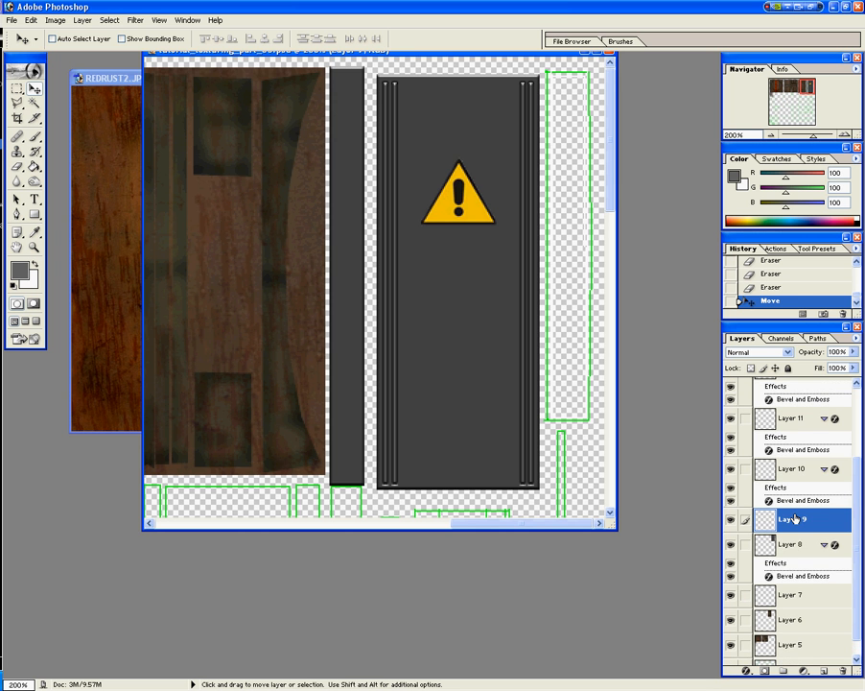
key(ctrl+e)
click(789, 494)
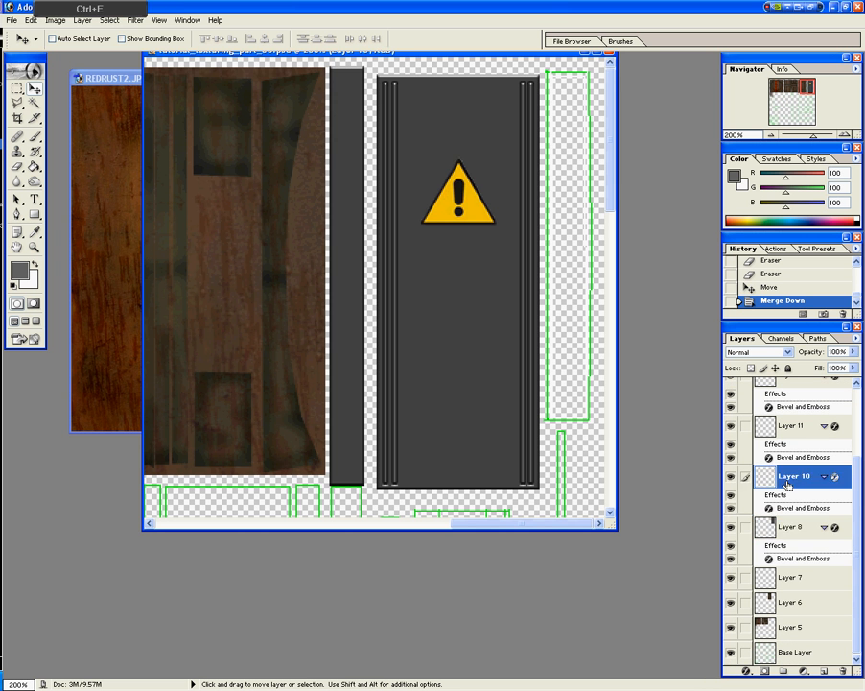
key(ctrl+e)
click(789, 470)
key(ctrl+e)
click(789, 464)
key(ctrl+e)
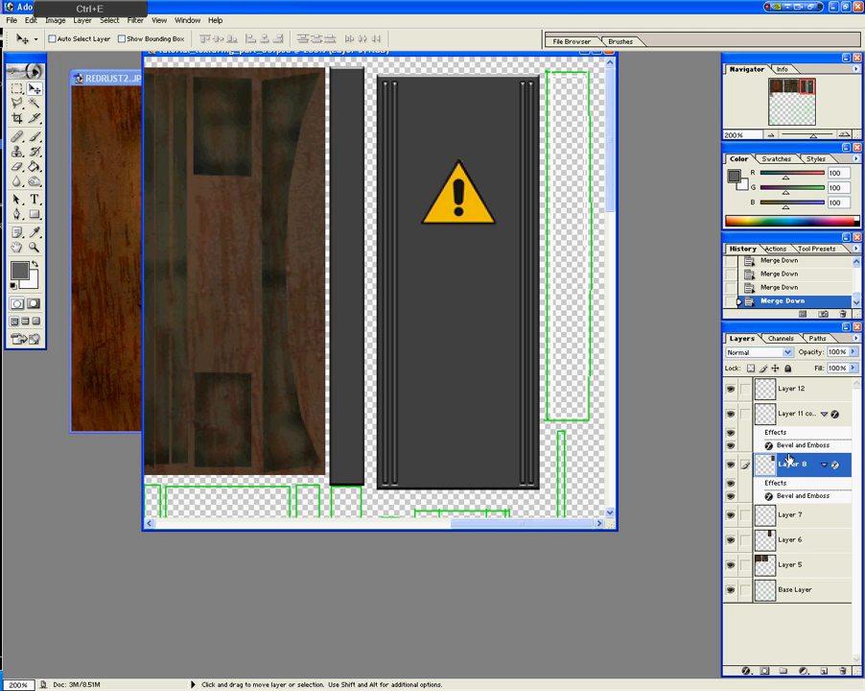
click(789, 413)
key(ctrl+e)
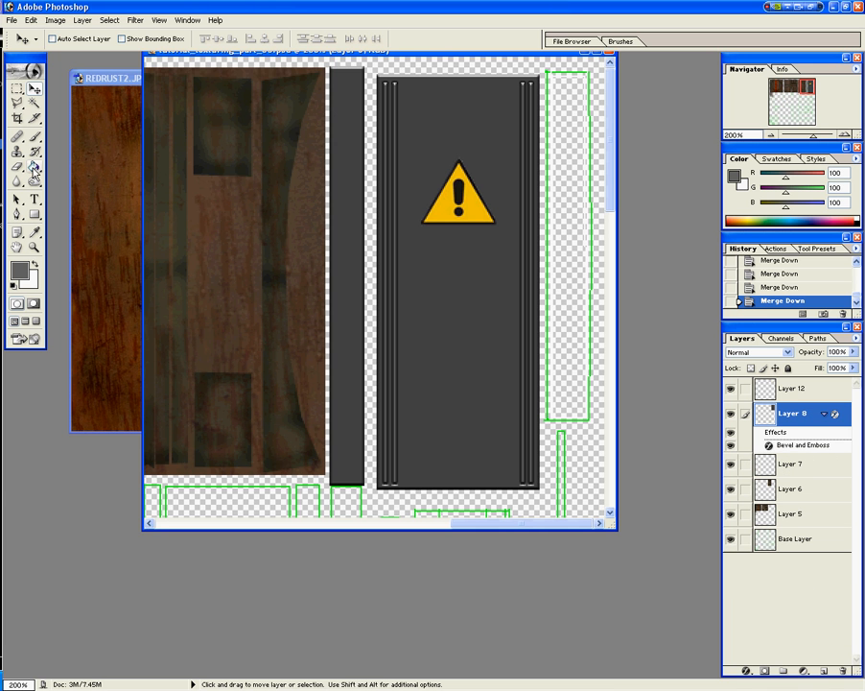
Step: Darken the lower edges of both grey panels and the narrow panel's sides on Layer 8 with the Burn tool
click(34, 182)
drag(537, 197, 352, 197)
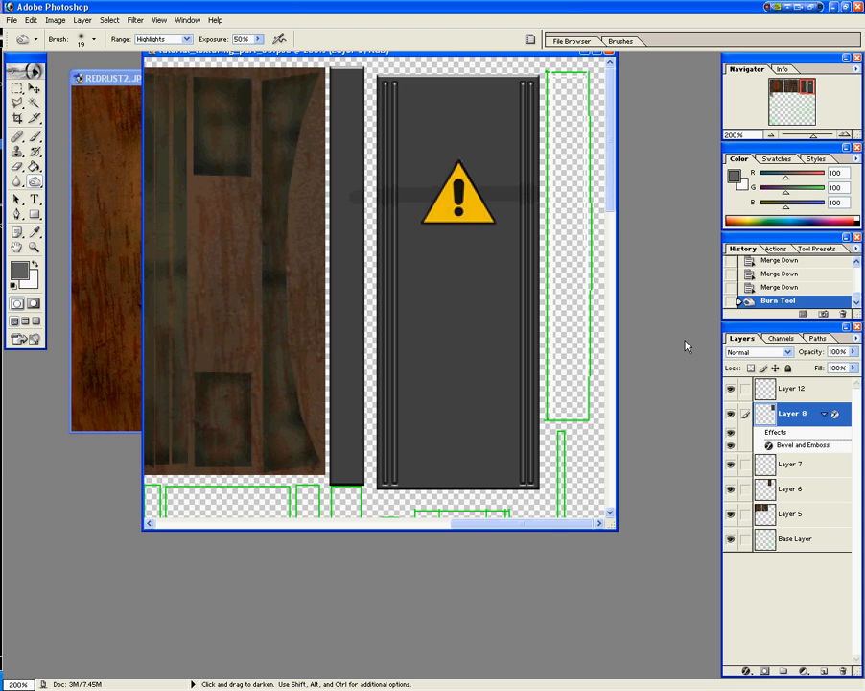
key(ctrl+z)
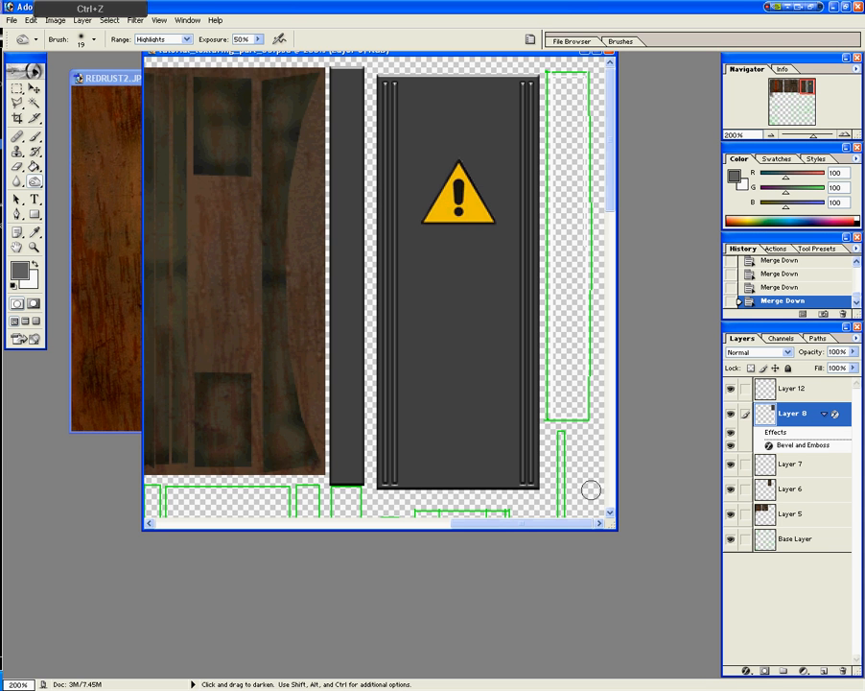
drag(548, 484, 382, 482)
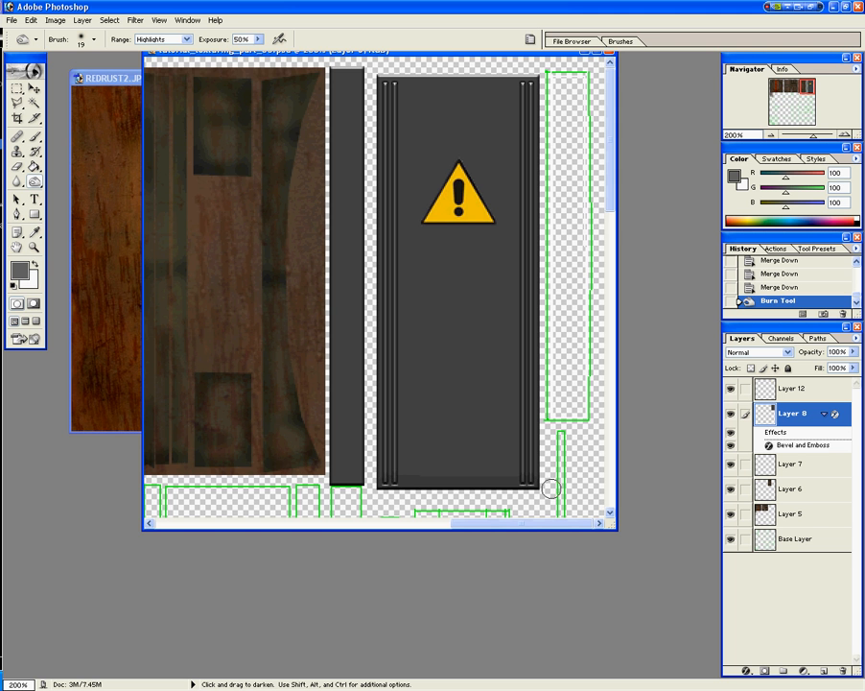
mouse_move(551, 489)
mouse_down()
mouse_move(333, 481)
mouse_move(332, 348)
mouse_up()
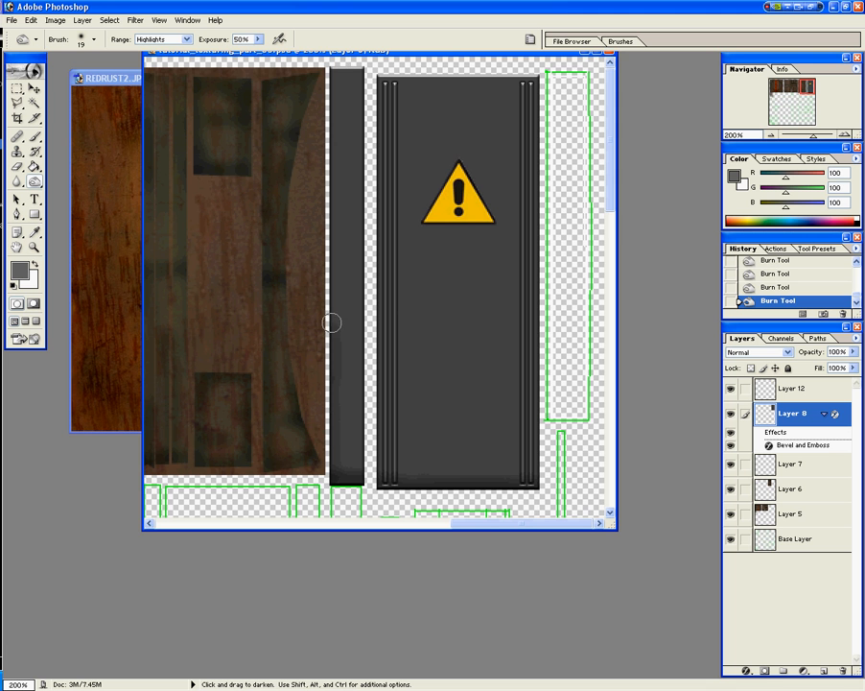
mouse_move(363, 73)
mouse_down()
mouse_move(315, 71)
mouse_move(373, 71)
mouse_move(360, 72)
mouse_move(363, 314)
mouse_up()
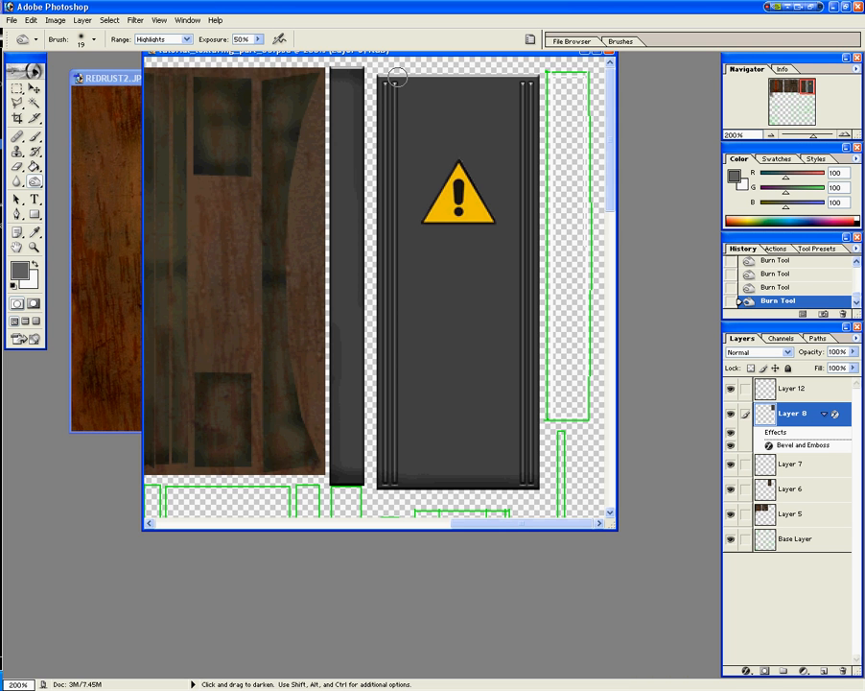
Step: Burn the wide panel's upper edge and both long sides, and add dark horizontal smudges across its lower part
drag(383, 78, 381, 186)
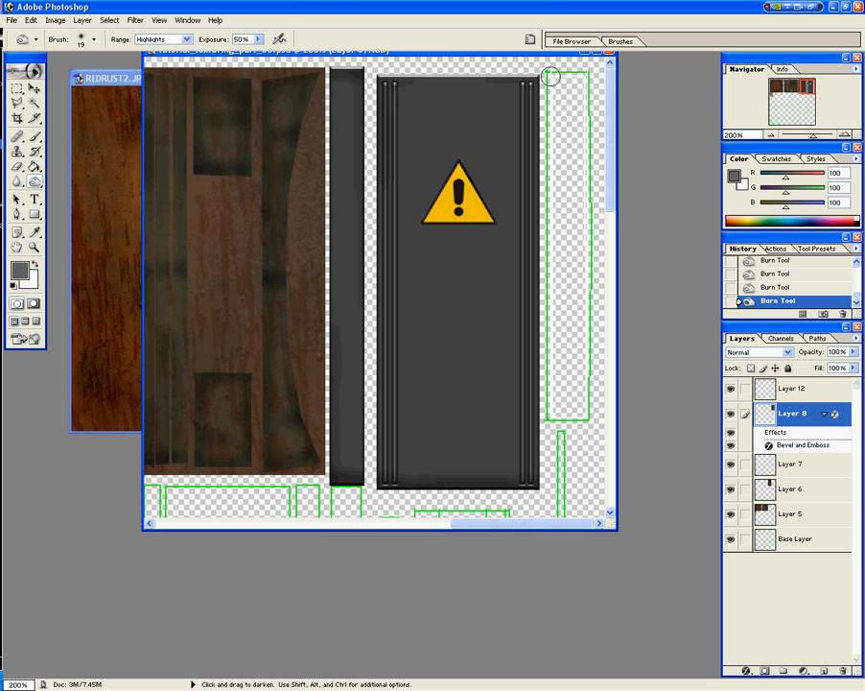
drag(533, 78, 537, 181)
mouse_move(518, 86)
mouse_down()
mouse_move(350, 83)
mouse_move(399, 87)
mouse_move(384, 94)
mouse_move(382, 127)
mouse_move(380, 498)
mouse_move(533, 489)
mouse_move(535, 362)
mouse_up()
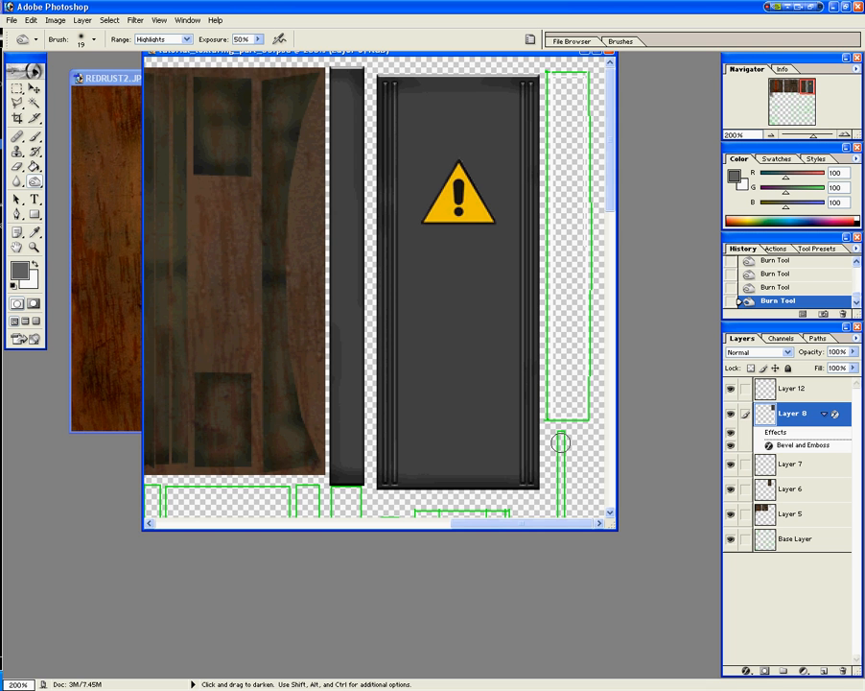
drag(536, 442, 454, 444)
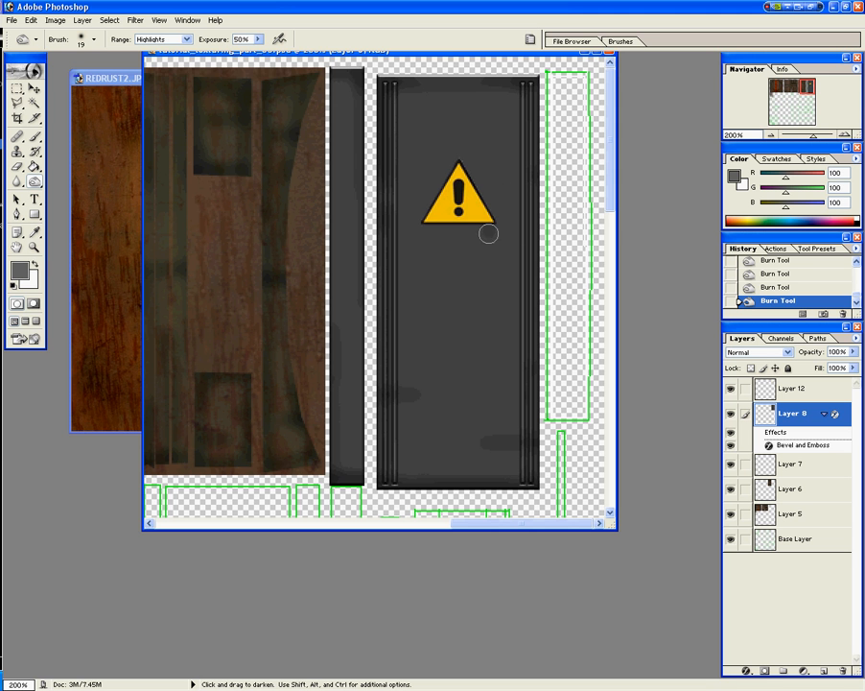
Step: Burn dark vertical drip streaks on the wide panel beneath the warning sign
drag(487, 234, 488, 297)
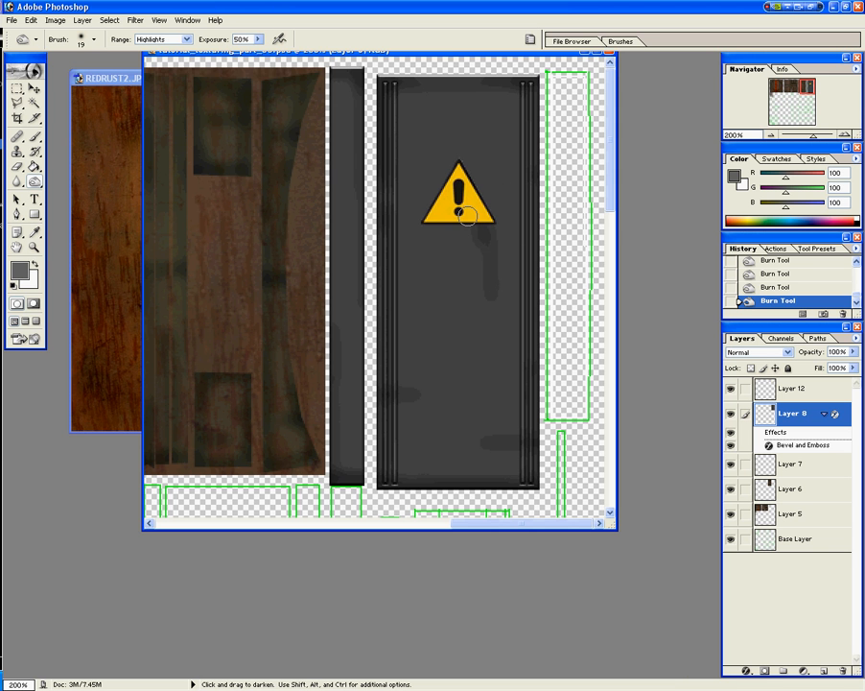
drag(467, 218, 464, 298)
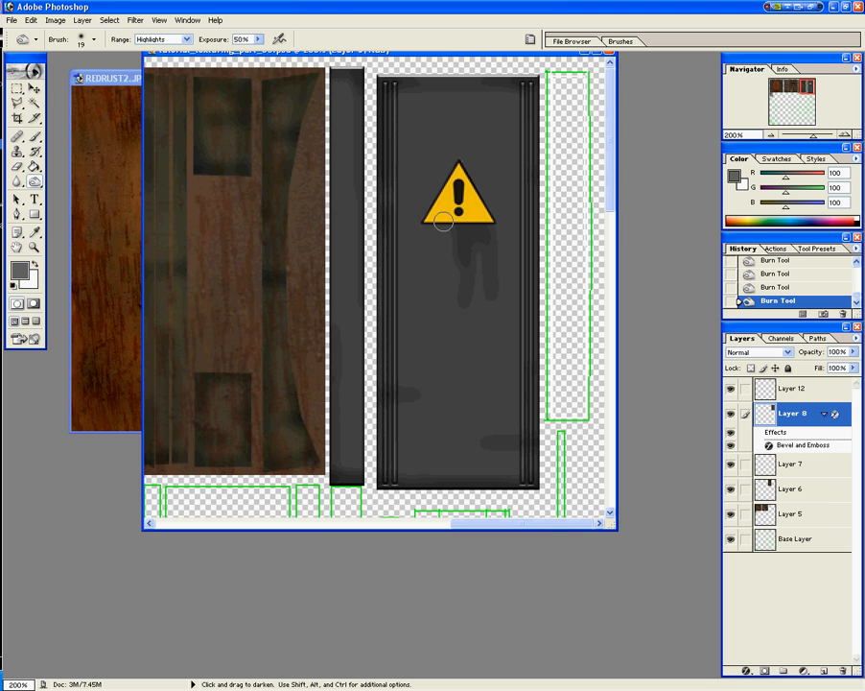
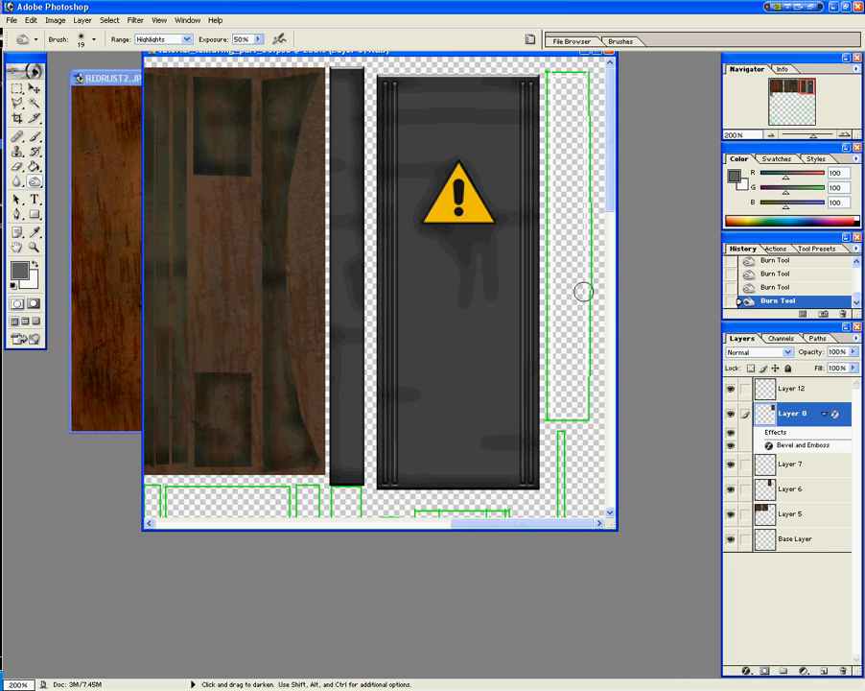
Step: Copy the selected rust area from REDRUST2.JPG and paste it twice into the template, moving the pieces over both grey panels
click(105, 78)
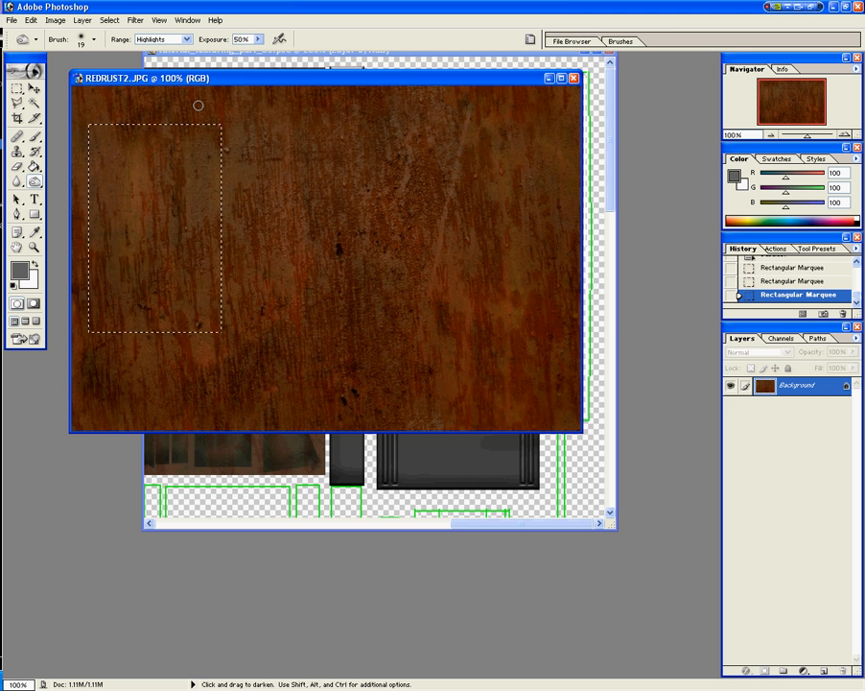
key(ctrl+c)
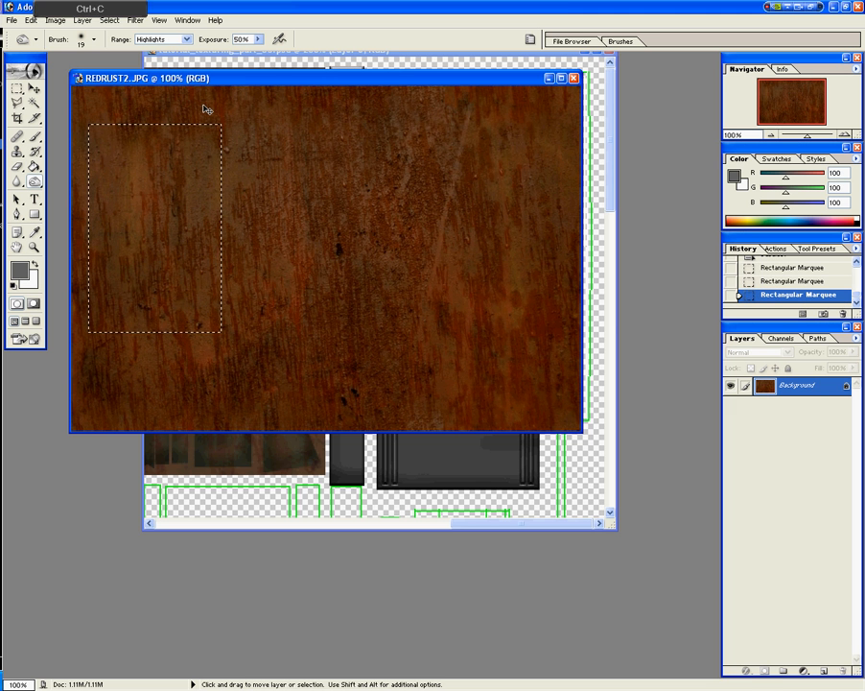
click(475, 56)
key(ctrl+v)
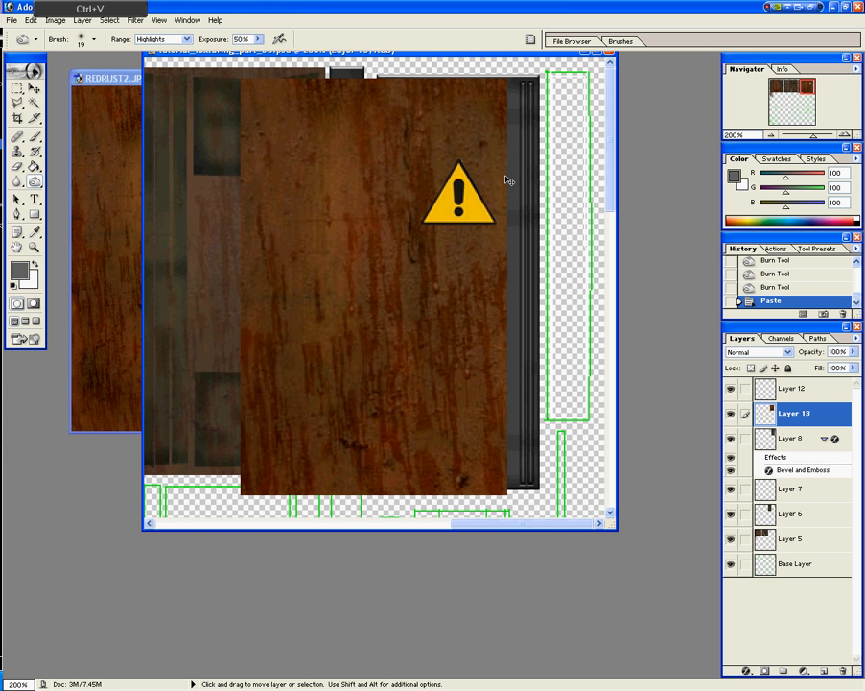
key(v)
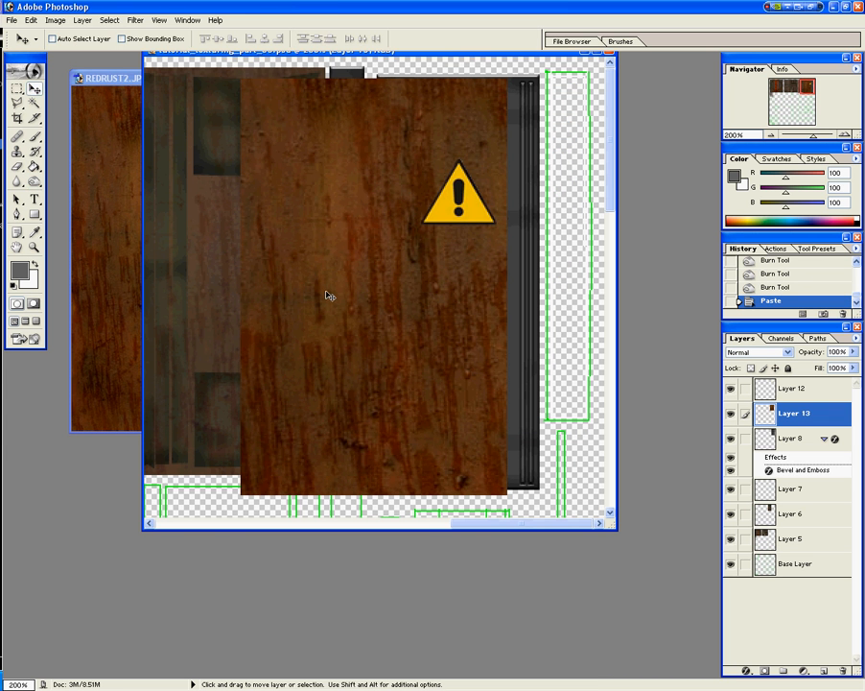
mouse_move(329, 295)
mouse_down()
mouse_move(391, 283)
mouse_move(406, 291)
mouse_move(412, 280)
mouse_move(505, 302)
mouse_up()
key(ctrl+v)
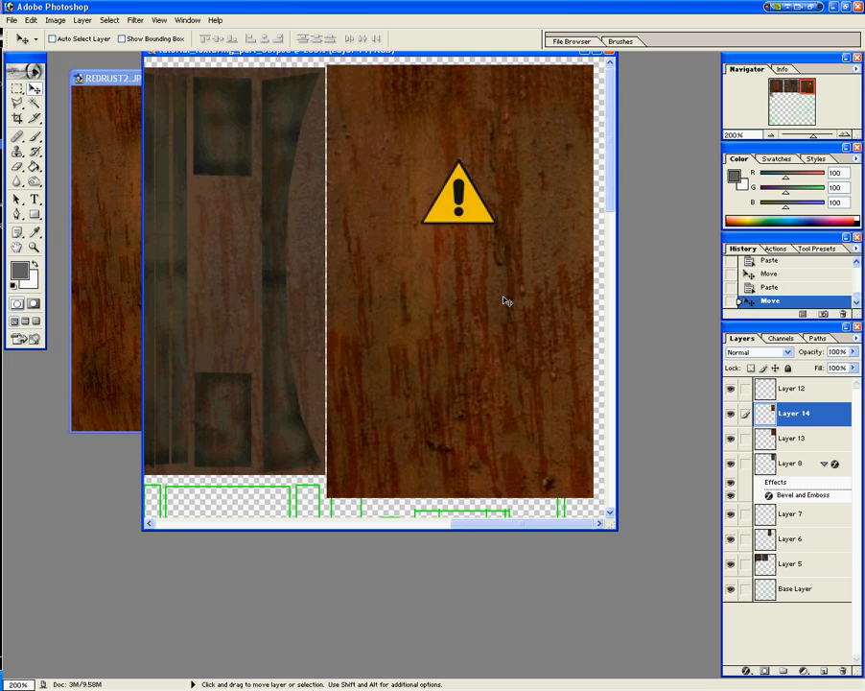
Step: Merge the upper rust layer, Layer 14, down into Layer 13 and set the merged layer's opacity to 50%
click(786, 392)
click(786, 415)
key(ctrl+e)
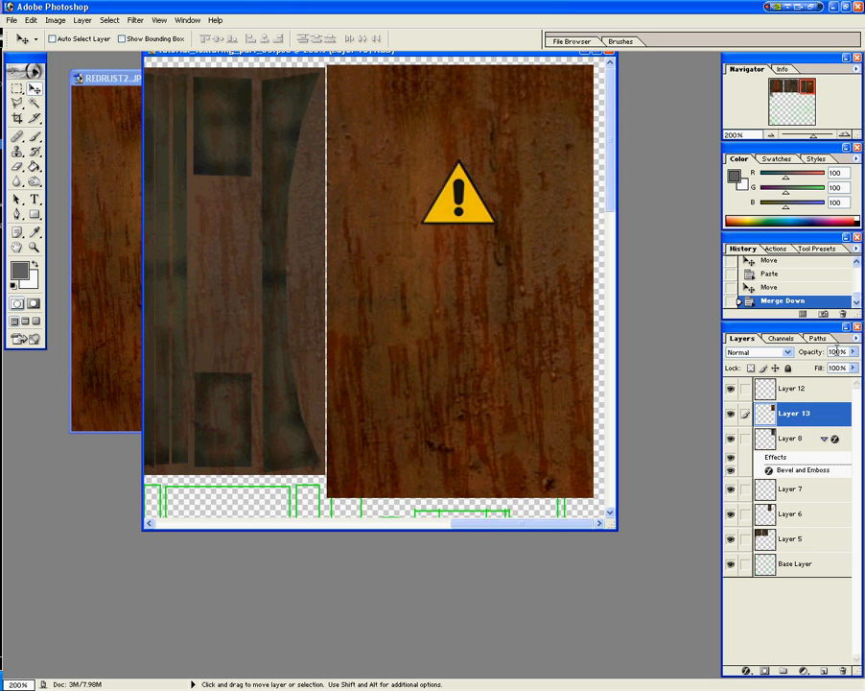
text(50)
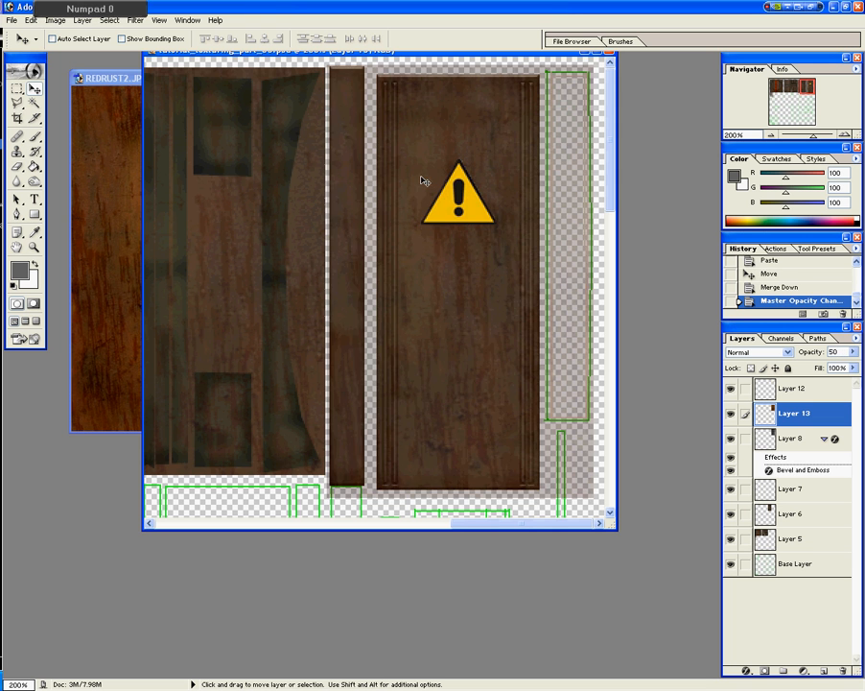
Step: Select the narrow and wide panels with rectangular marquees and delete the rust on Layer 13 outside them
click(15, 90)
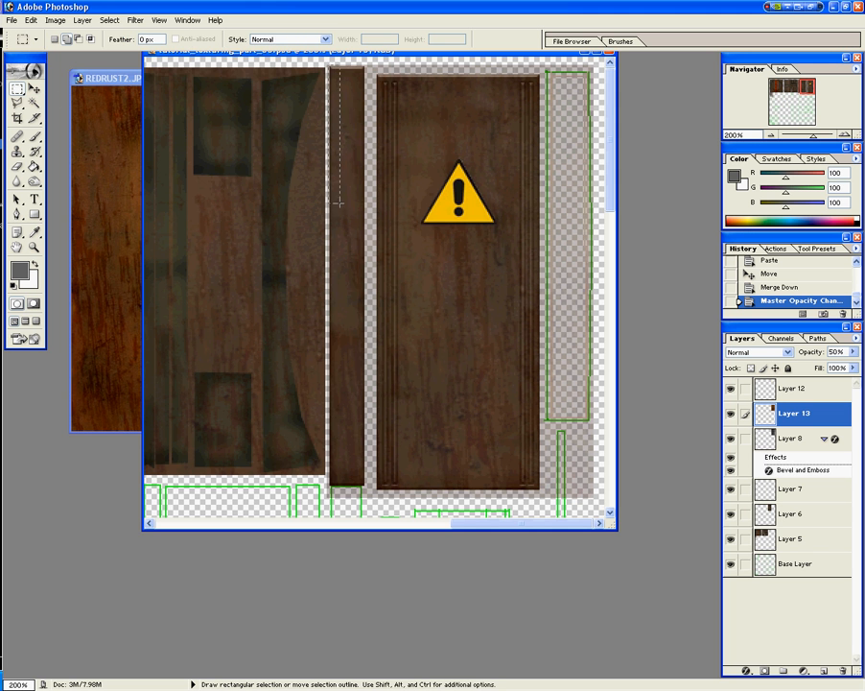
drag(365, 486, 365, 487)
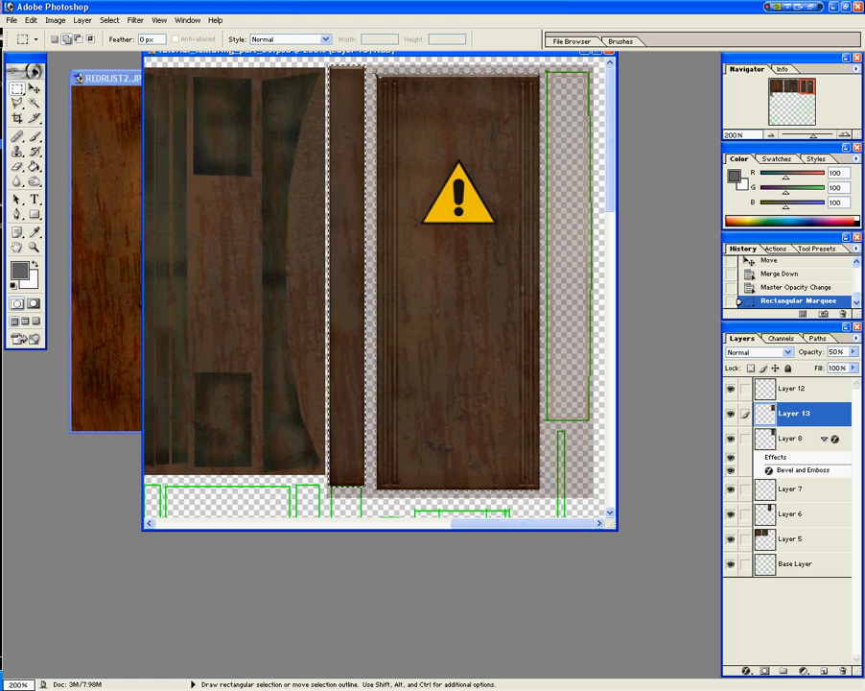
drag(378, 75, 540, 489)
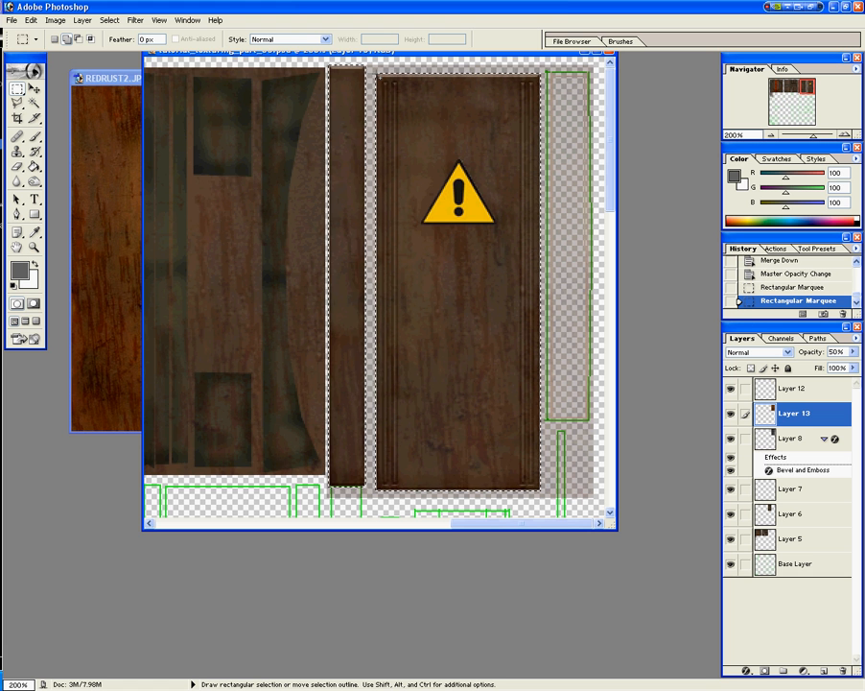
key(ctrl+shift+i)
key(Delete)
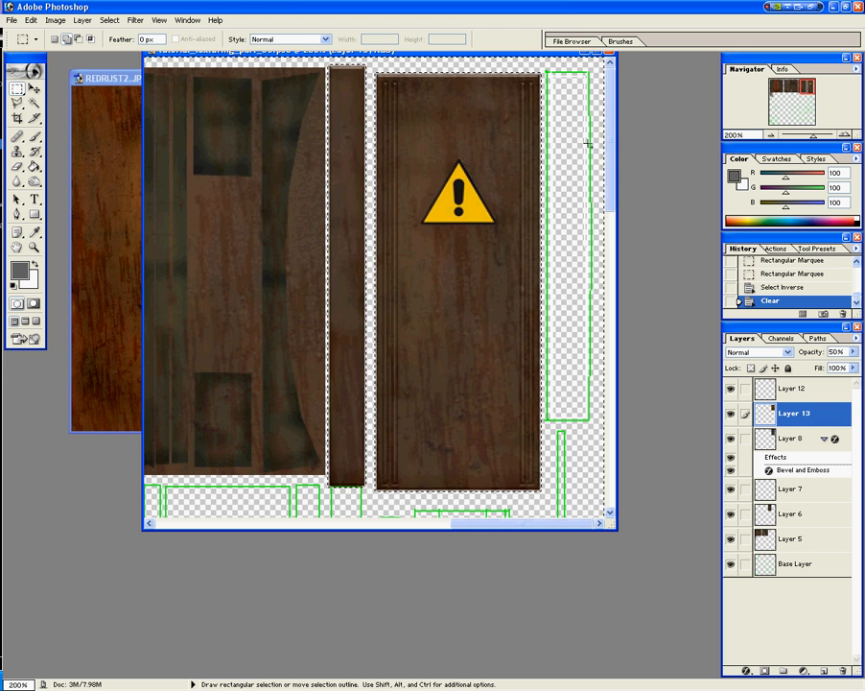
Step: Set the blending mode of both rust Layer 13 and warning sign Layer 12 to Darken
click(792, 388)
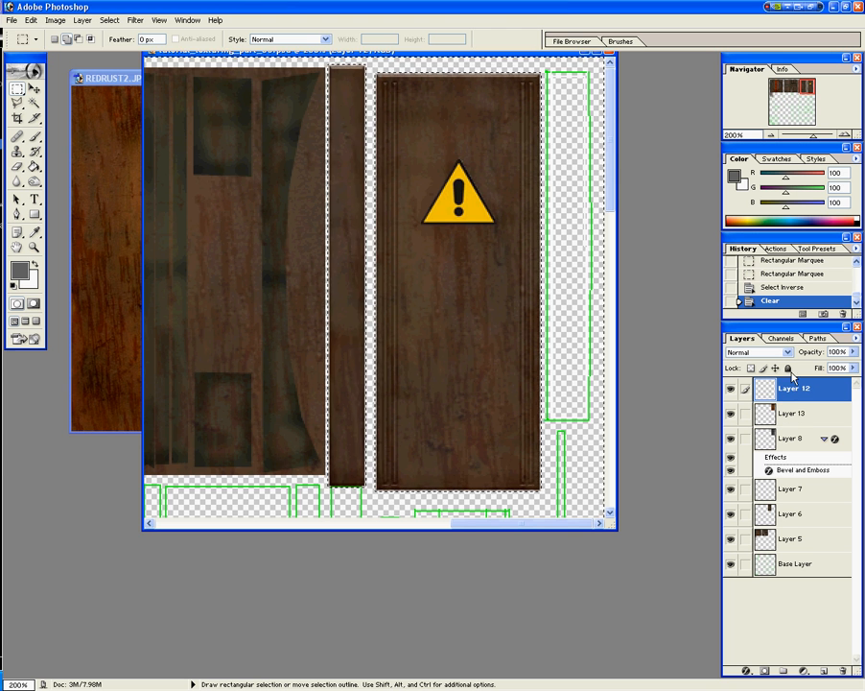
click(794, 416)
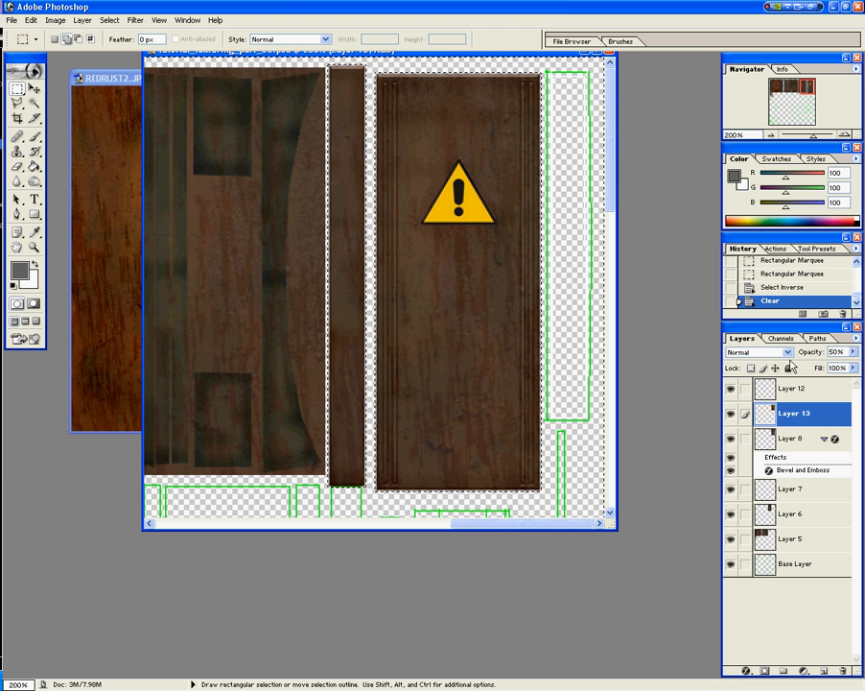
click(782, 352)
click(775, 390)
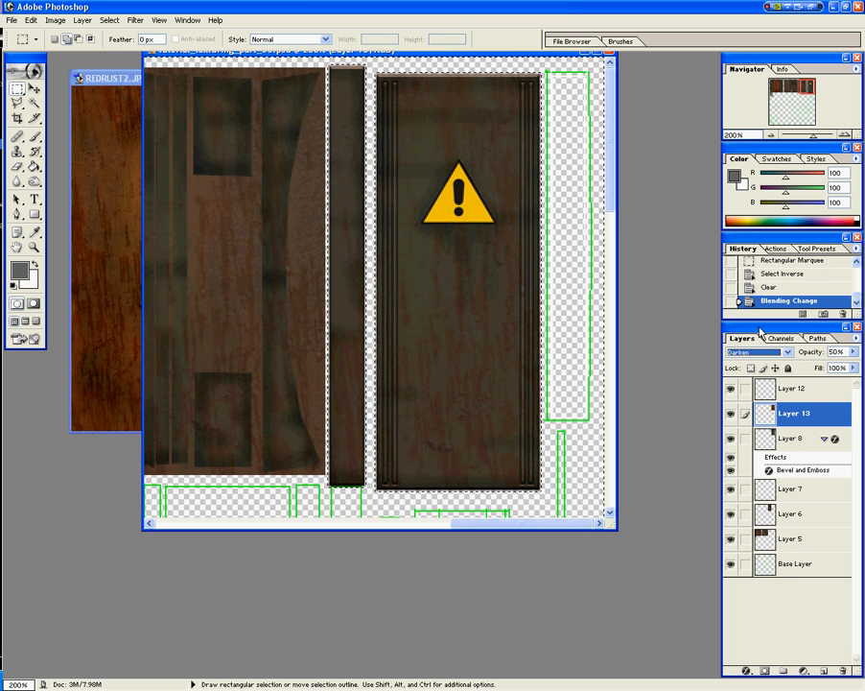
click(797, 392)
click(757, 352)
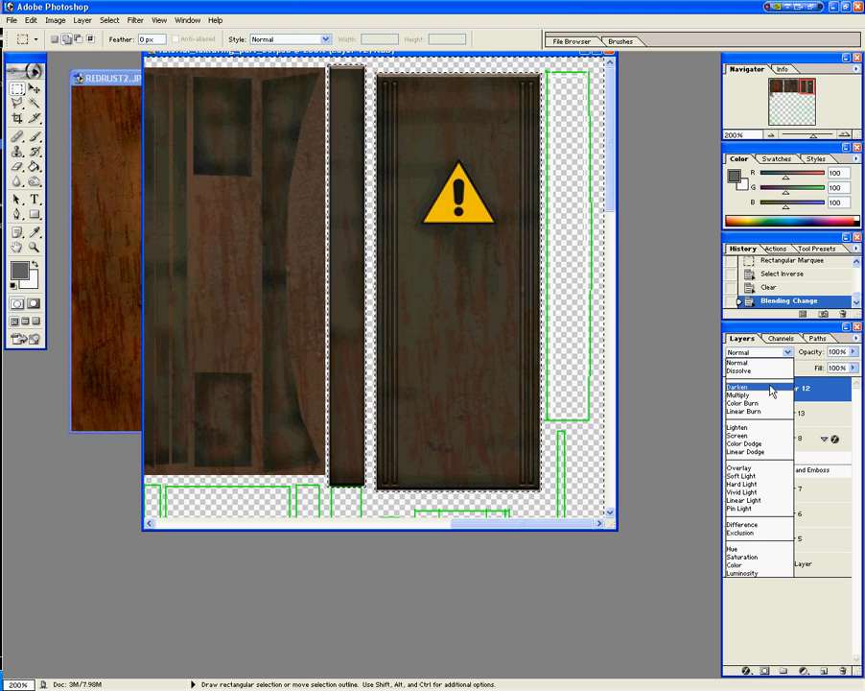
click(772, 388)
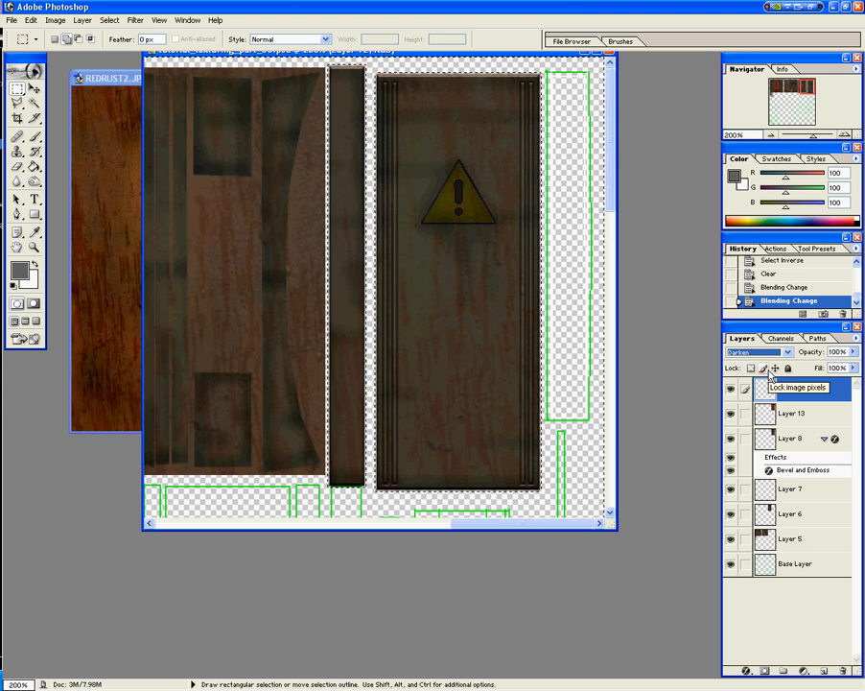
Step: Clear the selection around the panels and undo the trial nudges of the warning sign
key(v)
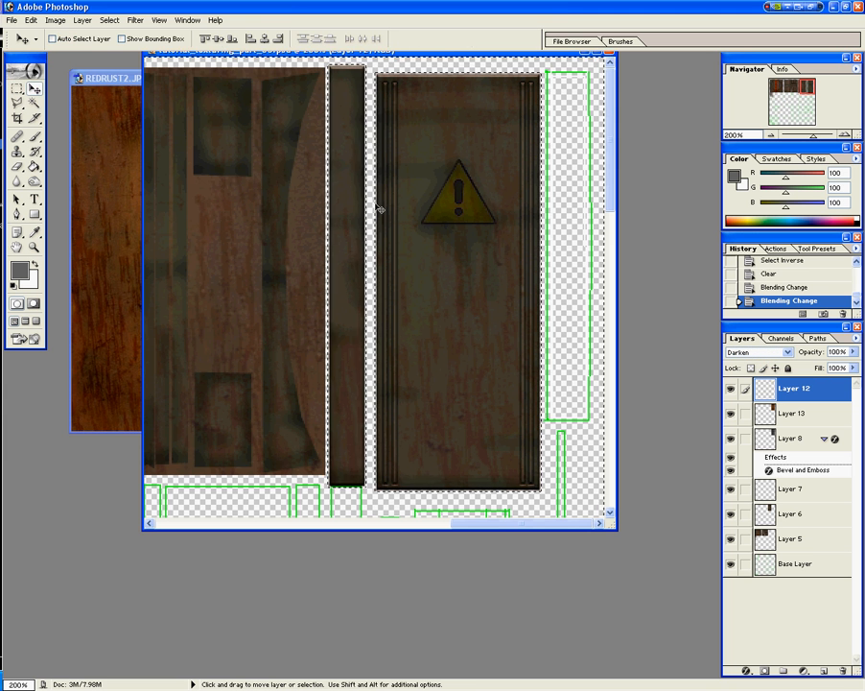
mouse_move(475, 208)
mouse_down()
mouse_move(469, 275)
mouse_move(466, 195)
mouse_move(473, 206)
mouse_up()
key(ctrl+z)
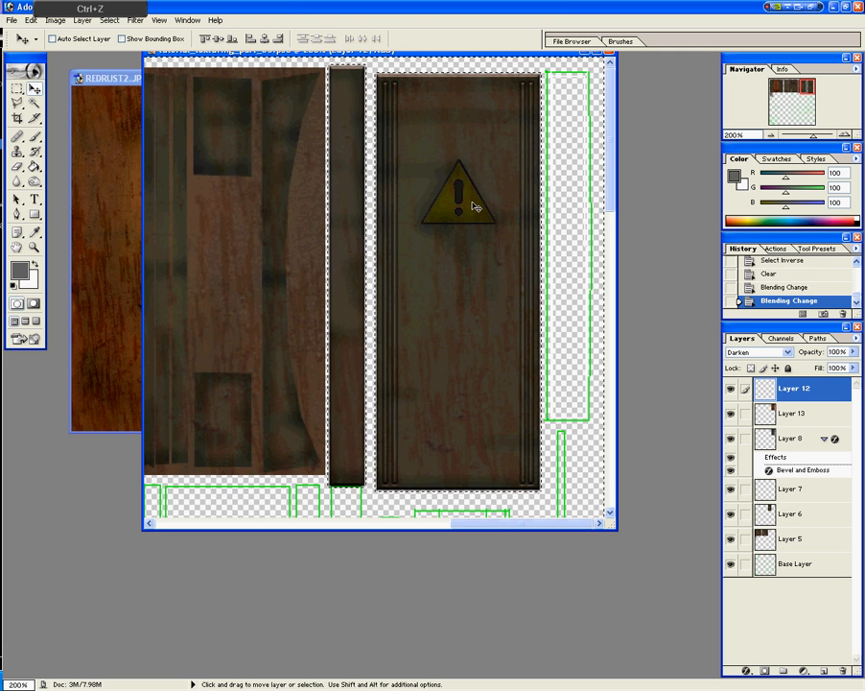
key(ctrl+d)
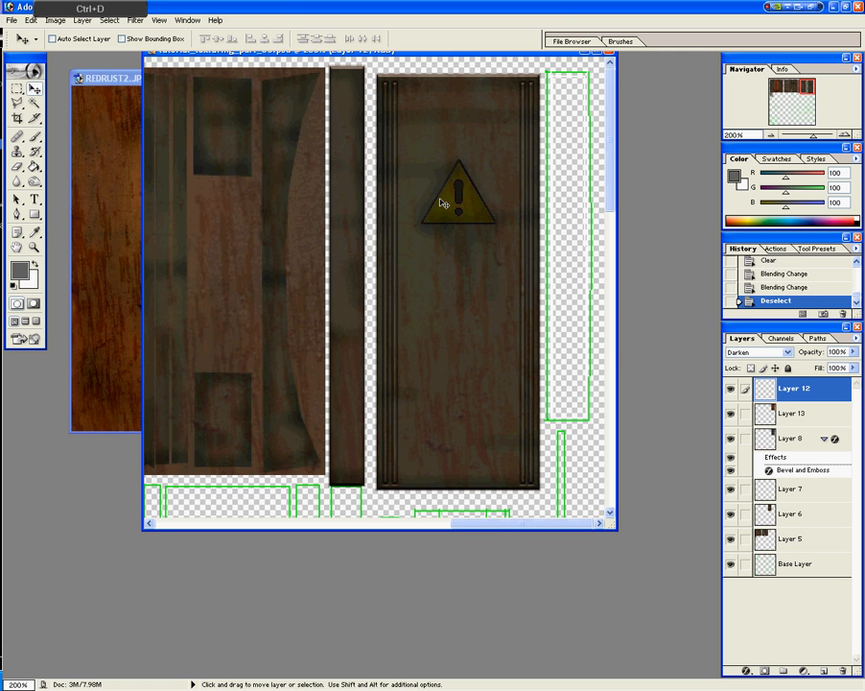
drag(444, 201, 443, 200)
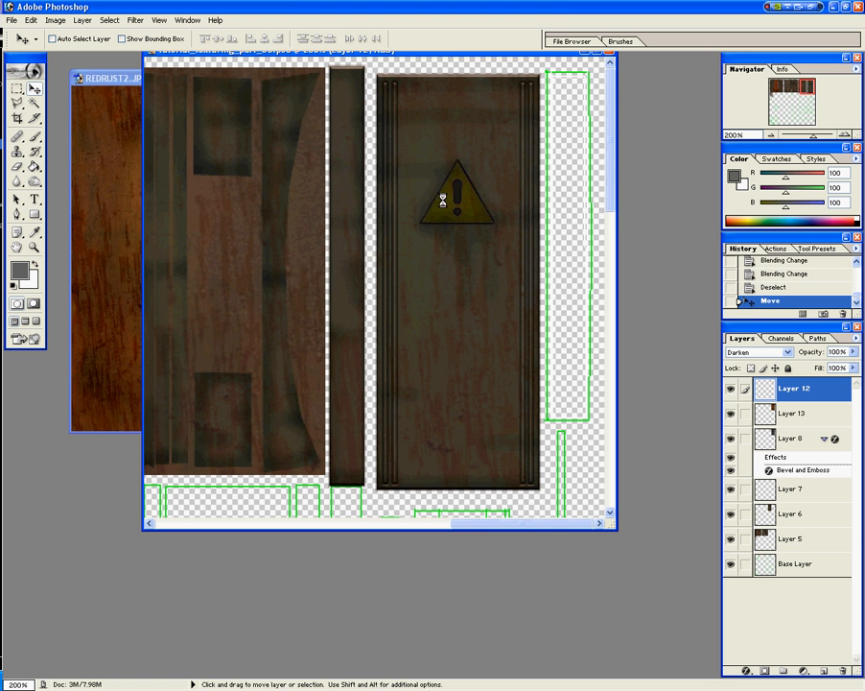
key(ctrl+z)
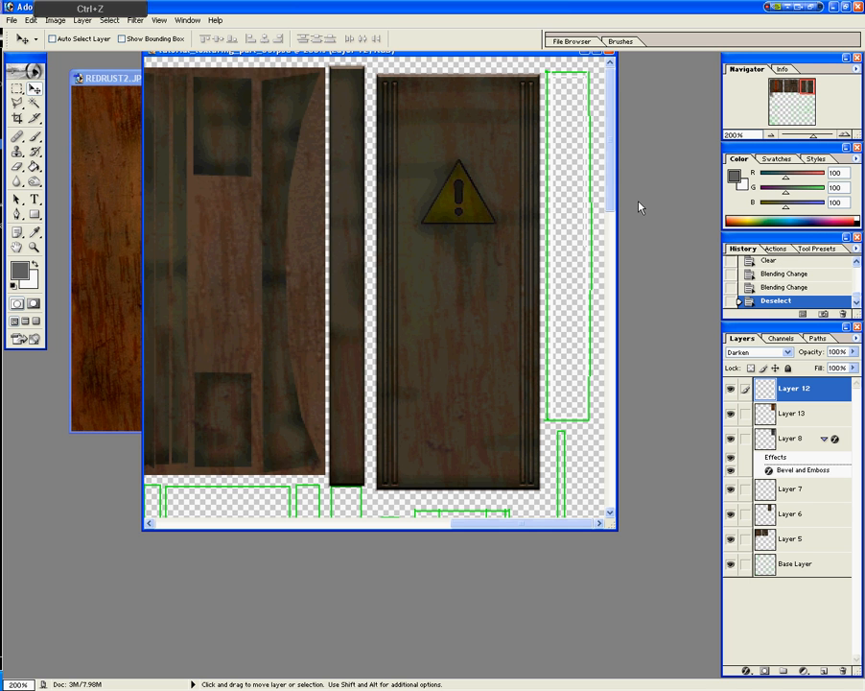
Step: Merge the warning sign, rust and panel layers down into Layer 5, keeping only the Base Layer separate
key(ctrl+e)
key(ctrl+e)
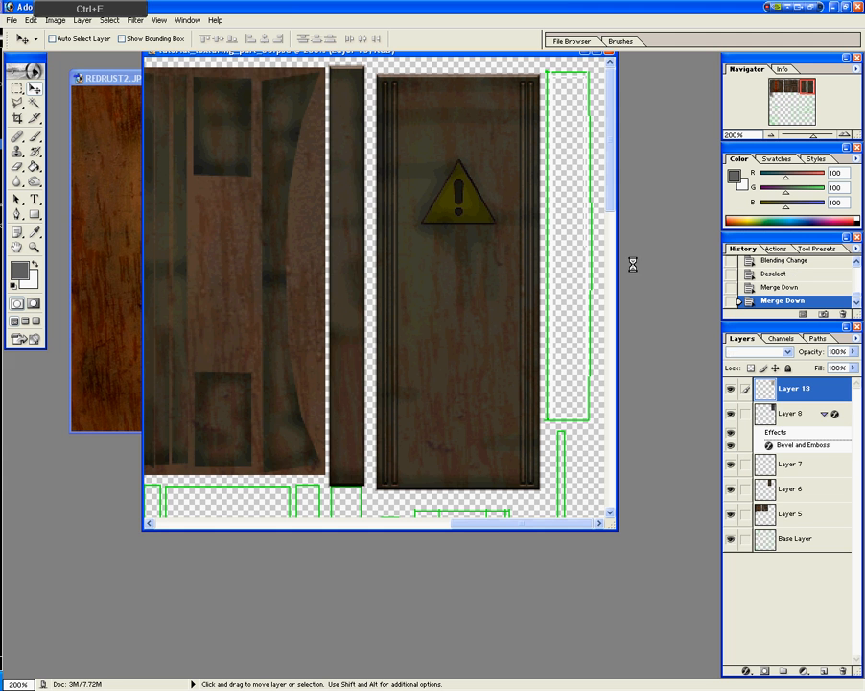
key(ctrl+e)
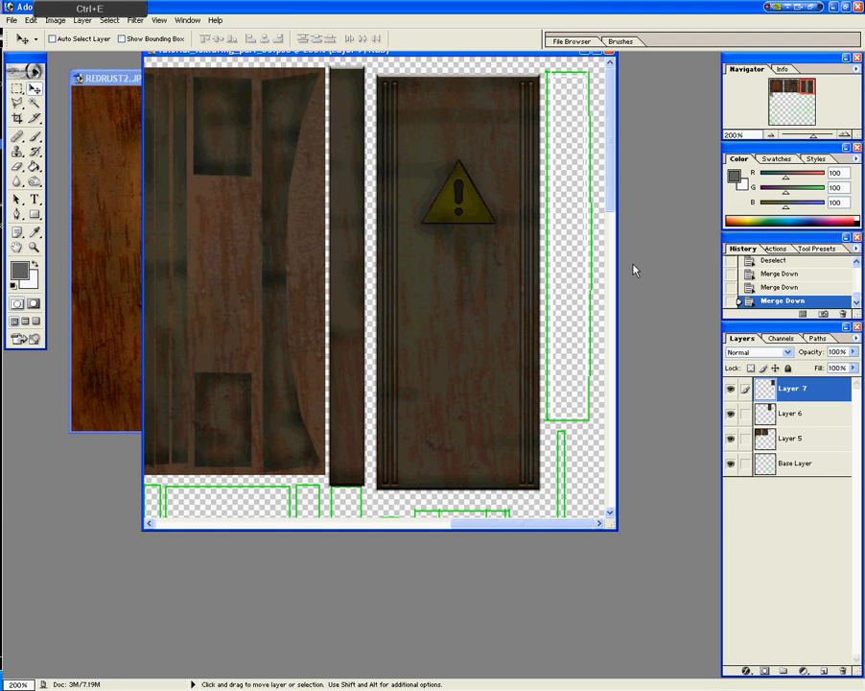
key(ctrl+e)
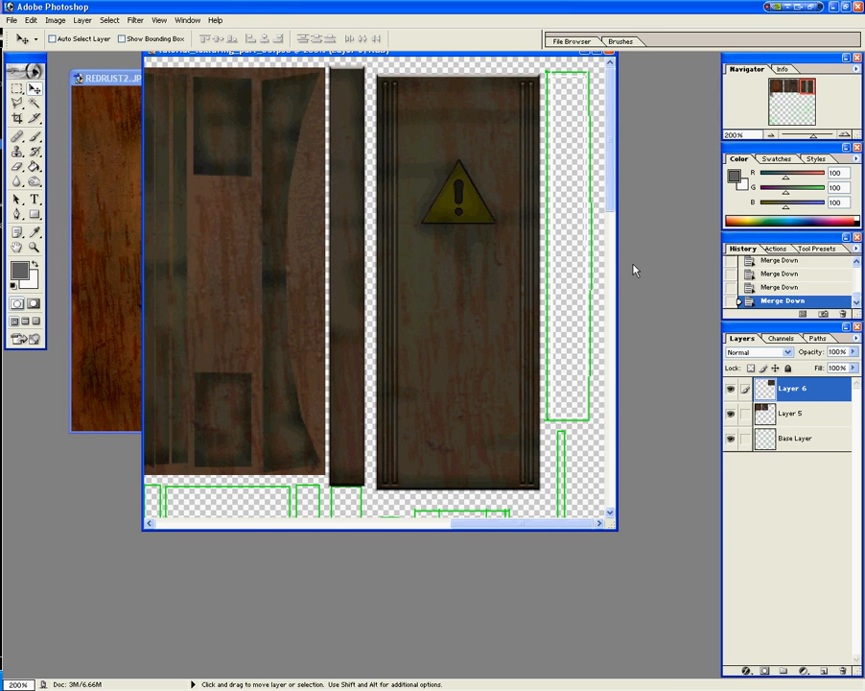
key(ctrl+e)
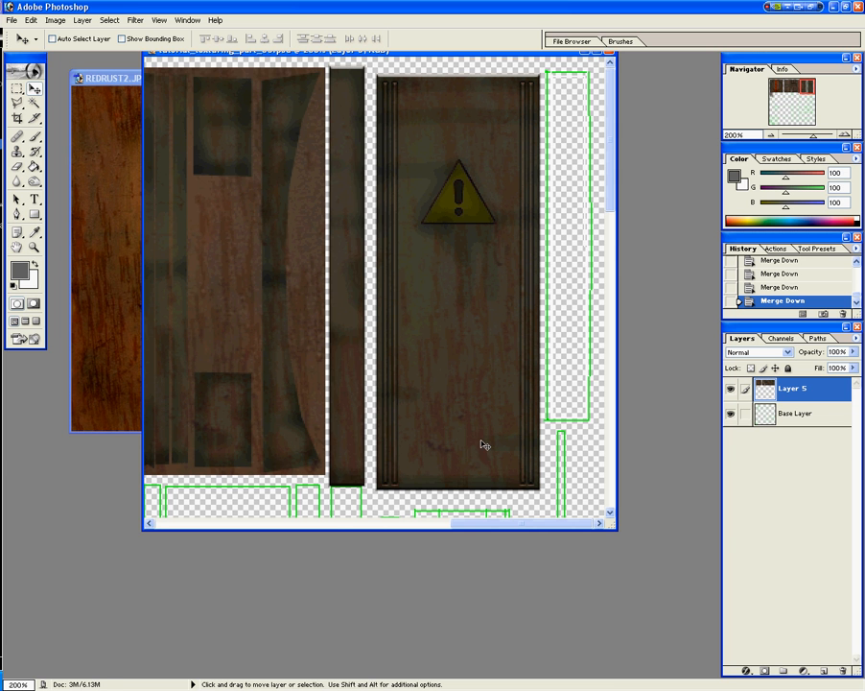
Step: Select the tall green-outlined strip beside the warning panel and paint it dark grey 464646 with the Brush tool on Layer 5
click(370, 524)
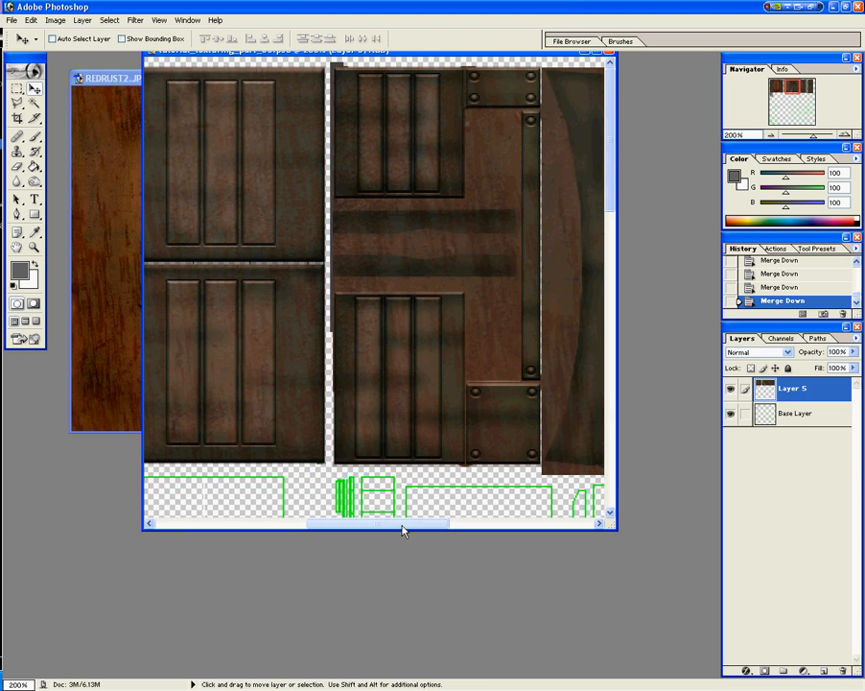
drag(381, 527, 541, 523)
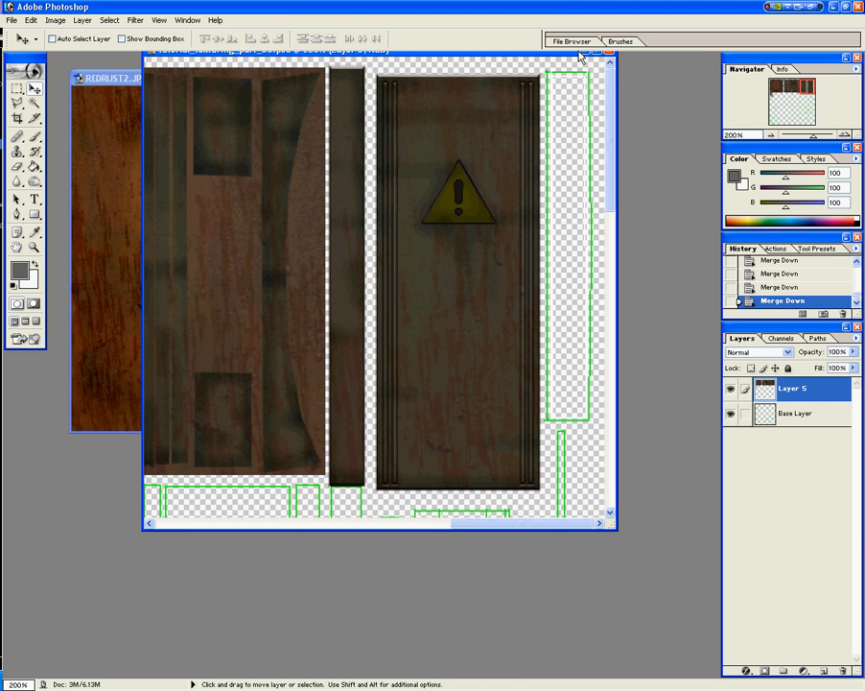
click(17, 88)
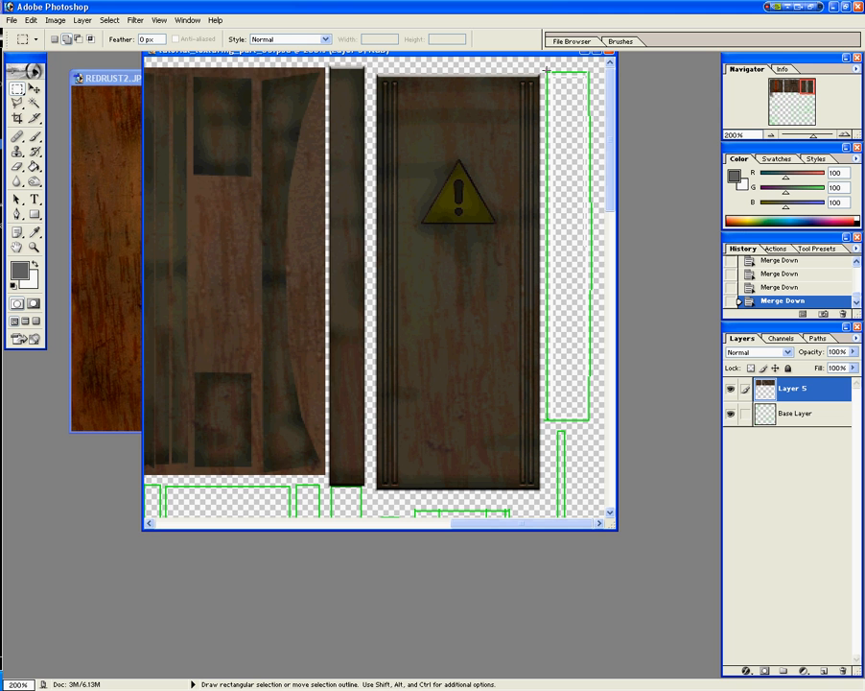
drag(604, 210, 592, 420)
click(19, 271)
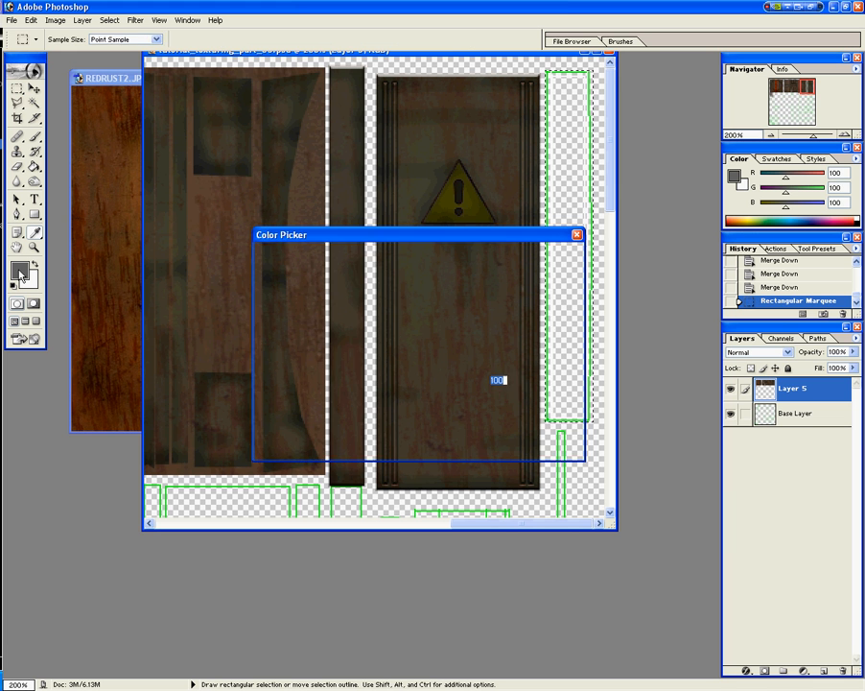
drag(264, 394, 262, 391)
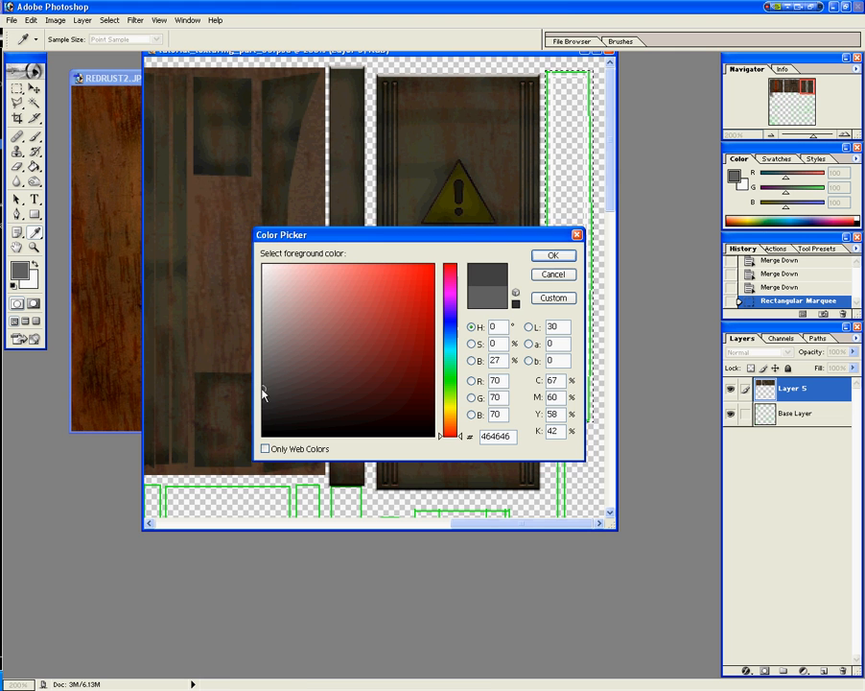
click(564, 260)
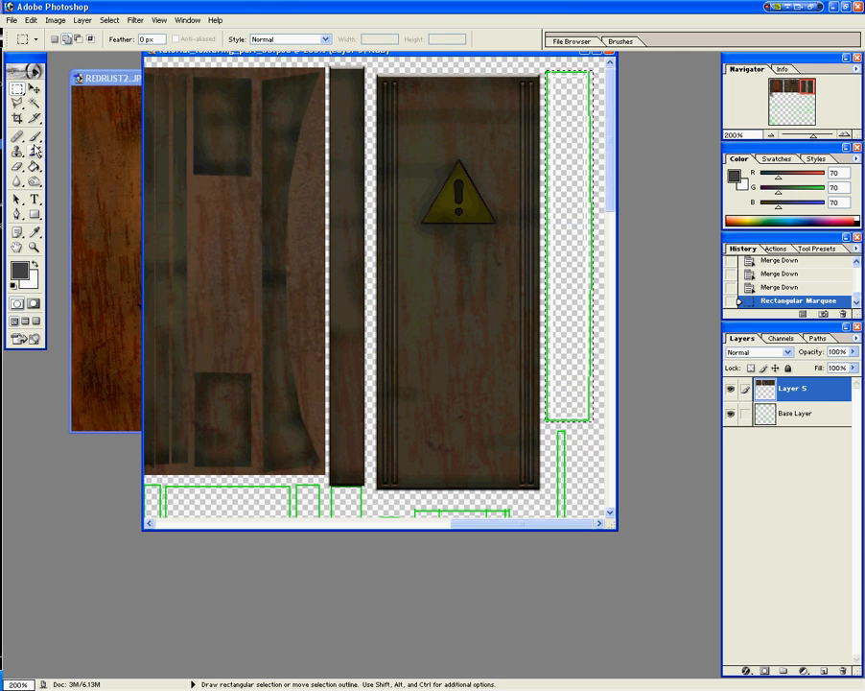
click(35, 136)
drag(565, 94, 543, 408)
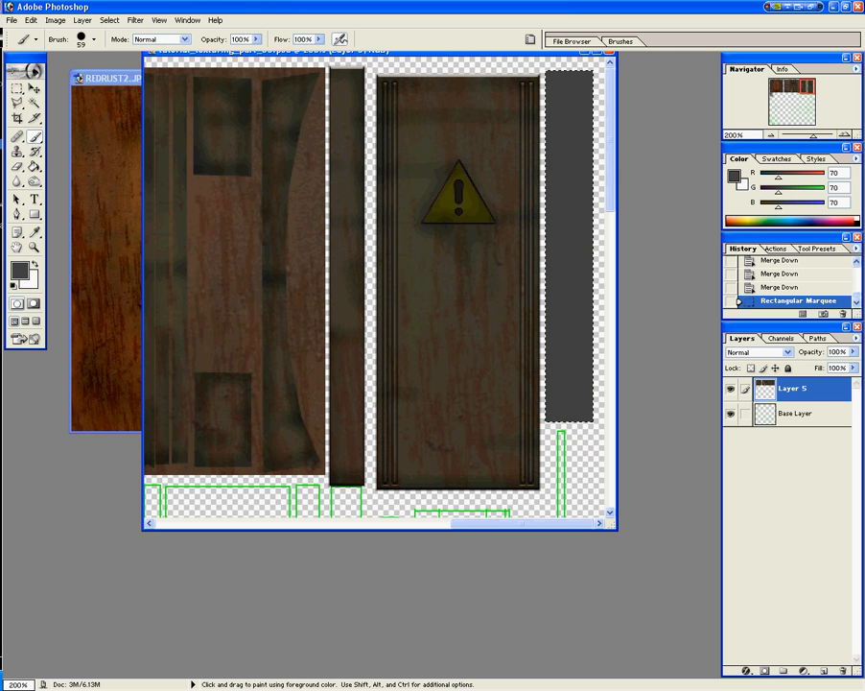
Step: Undo the grey paint on the tall strip in Layer 5 and add two new empty layers above it
click(34, 181)
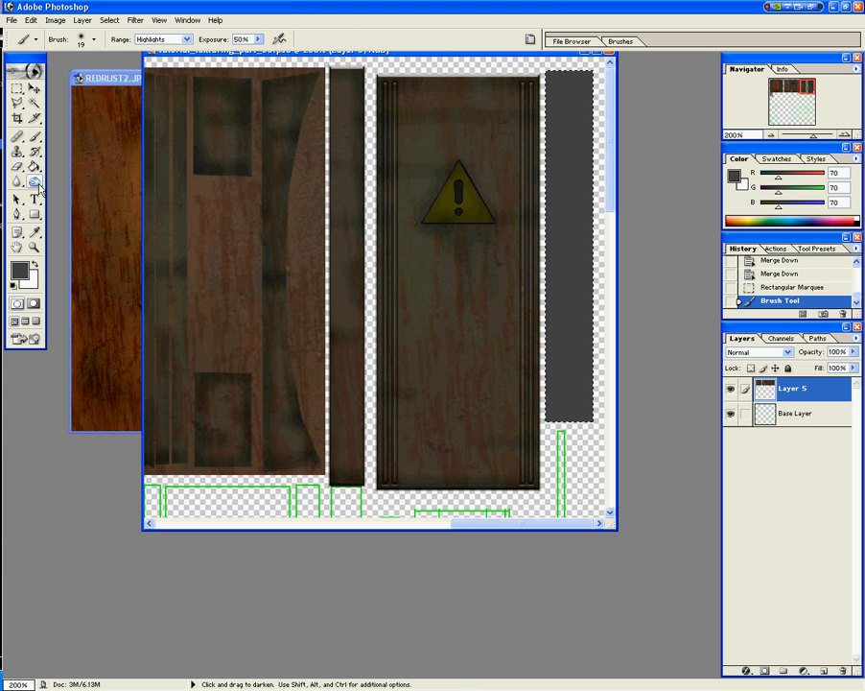
key(ctrl+z)
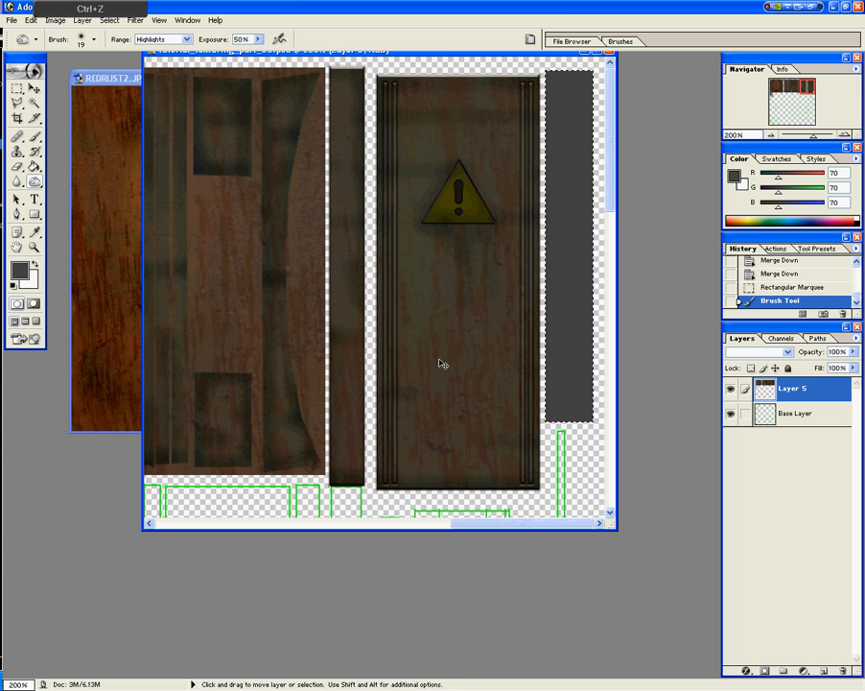
key(ctrl+shift+n)
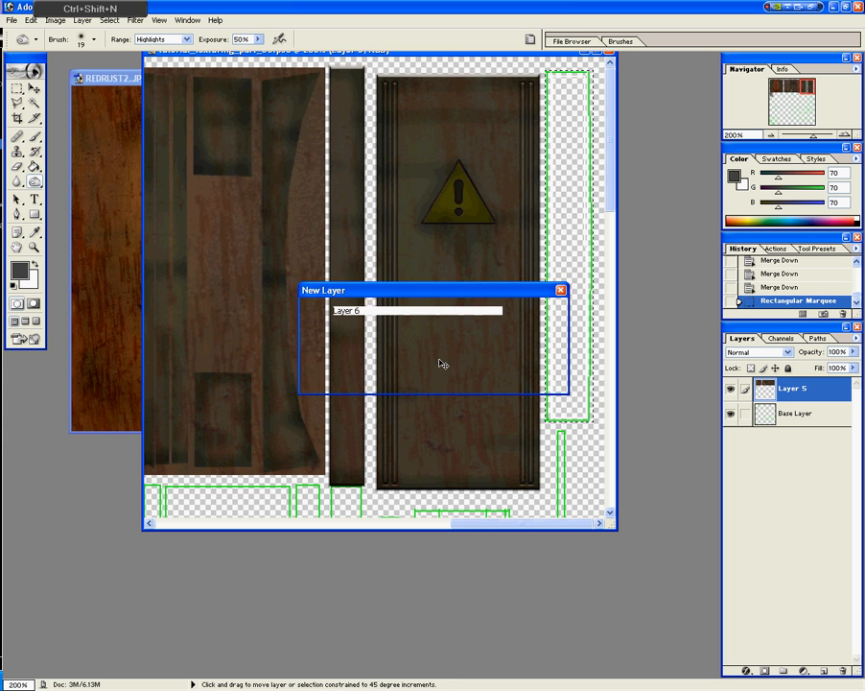
key(Return)
key(ctrl+shift+n)
key(Return)
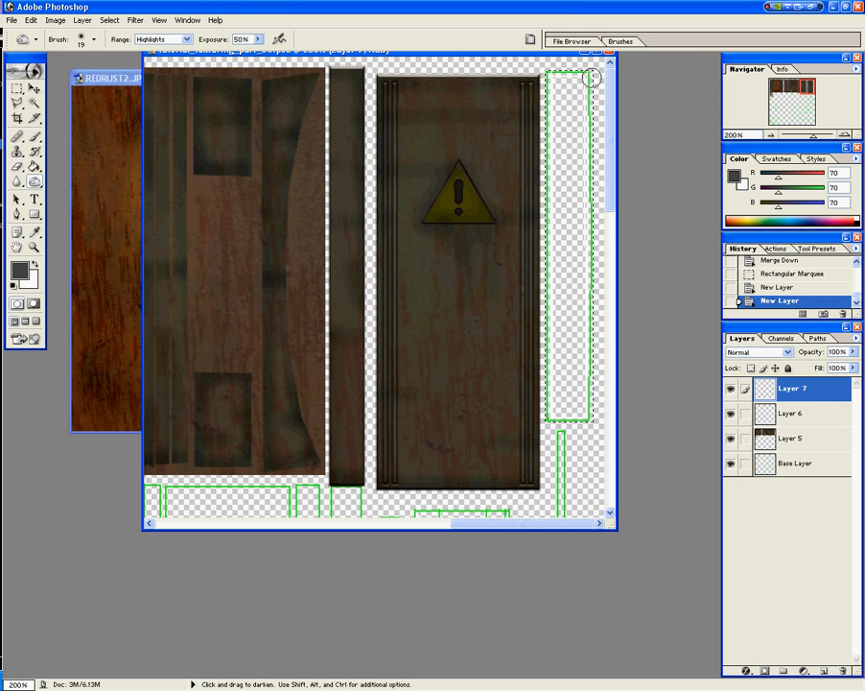
Step: Paint the selected strip dark grey 464646 on the topmost layer and darken its edges and scattered patches with the Burn tool
key(b)
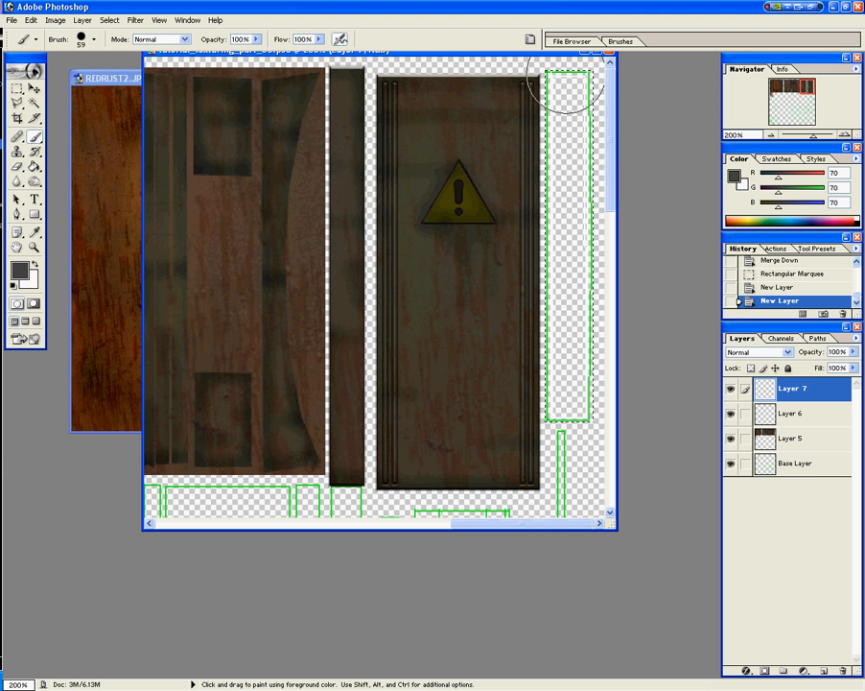
drag(569, 316, 569, 398)
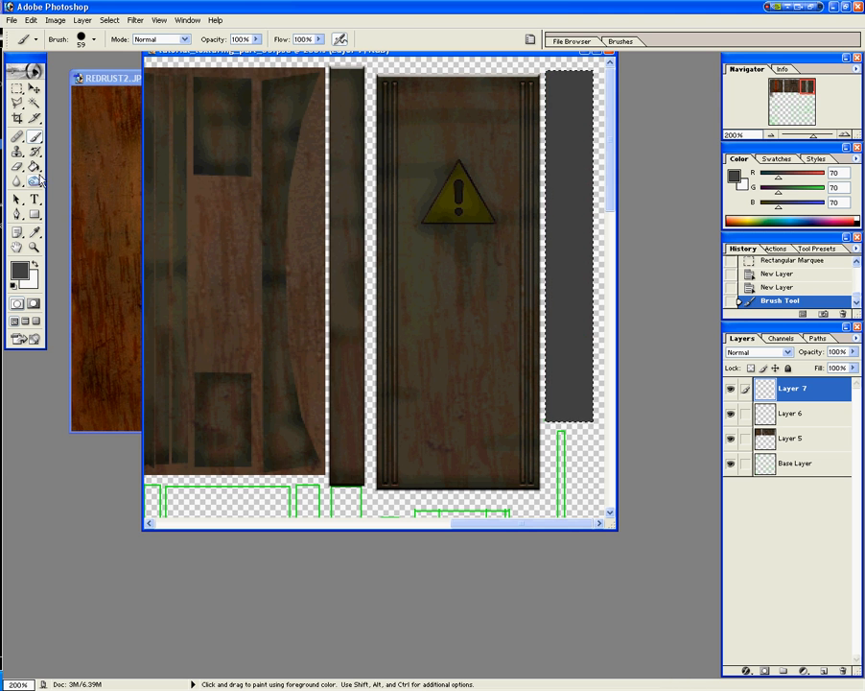
click(36, 183)
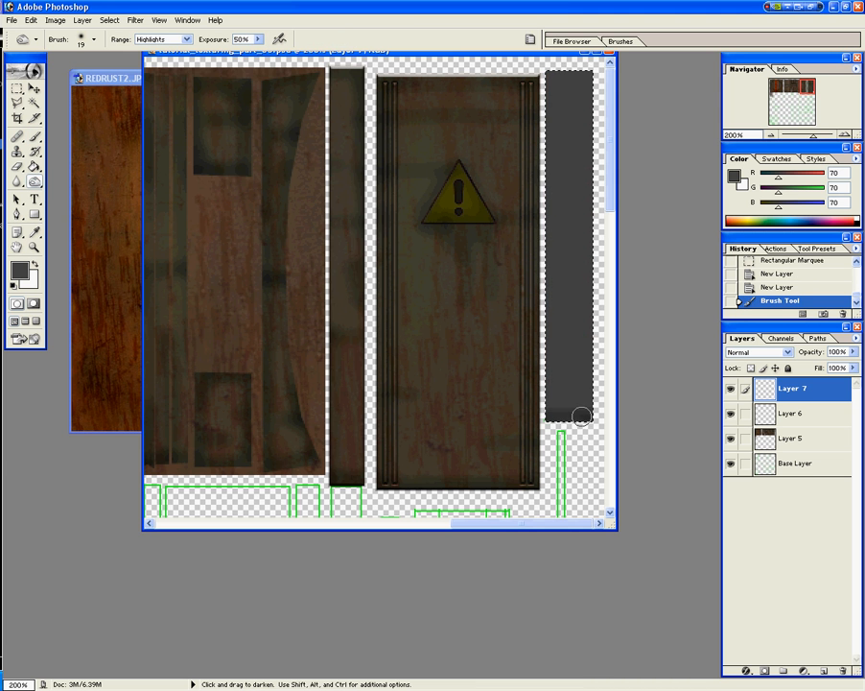
drag(581, 415, 525, 415)
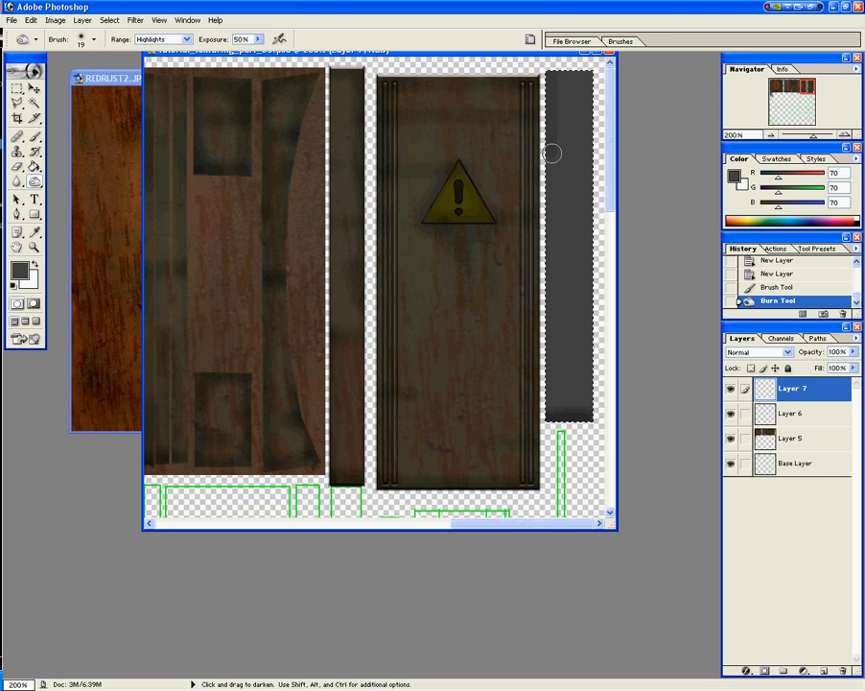
drag(554, 331, 566, 192)
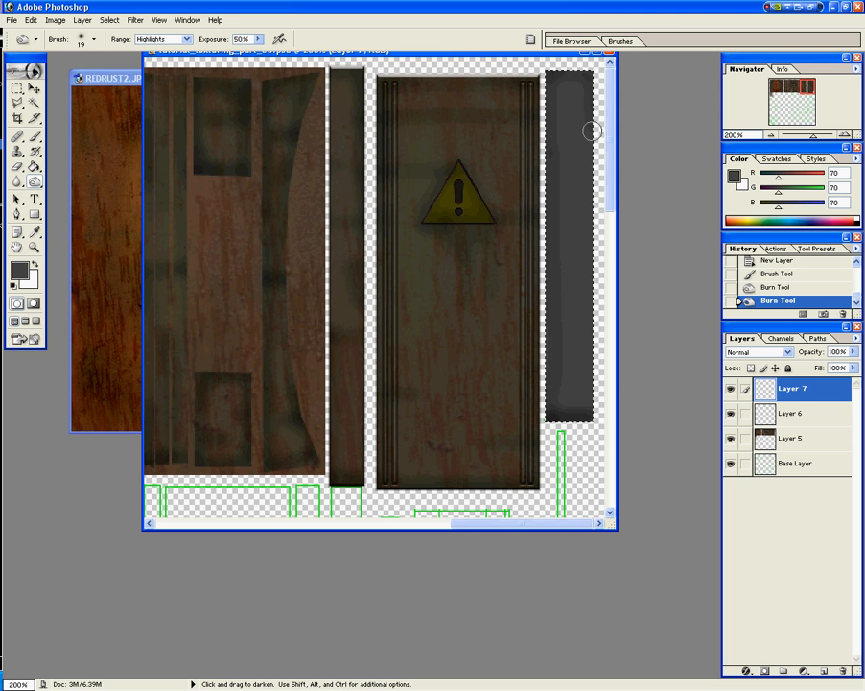
drag(593, 194, 589, 235)
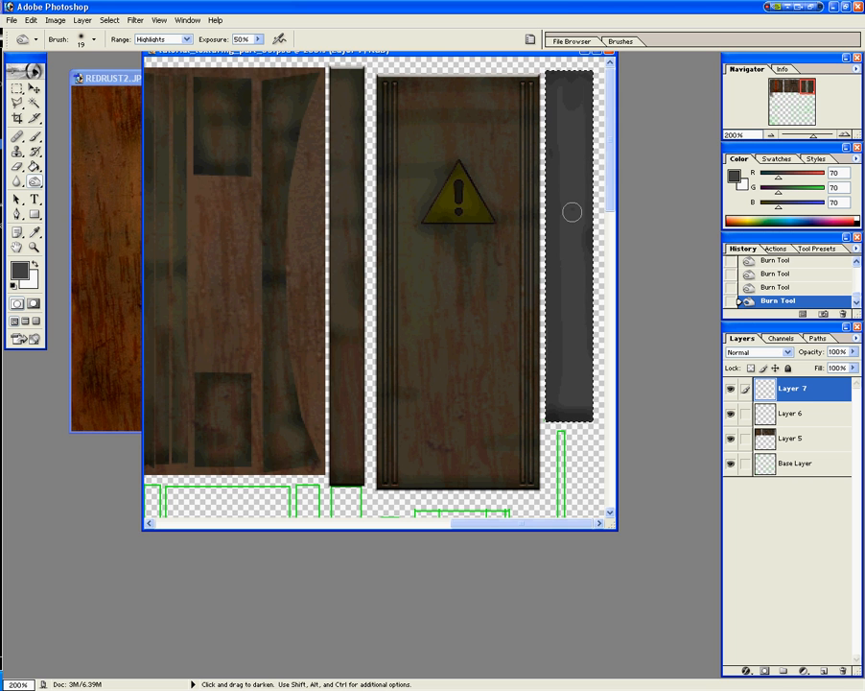
drag(572, 231, 571, 247)
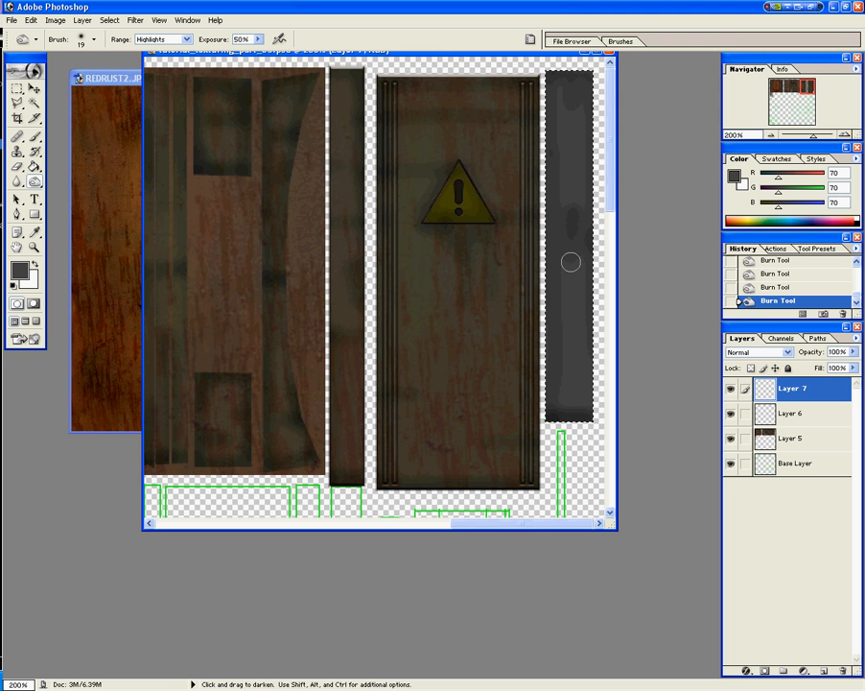
mouse_move(583, 380)
mouse_down()
mouse_move(582, 337)
mouse_move(564, 415)
mouse_move(574, 327)
mouse_up()
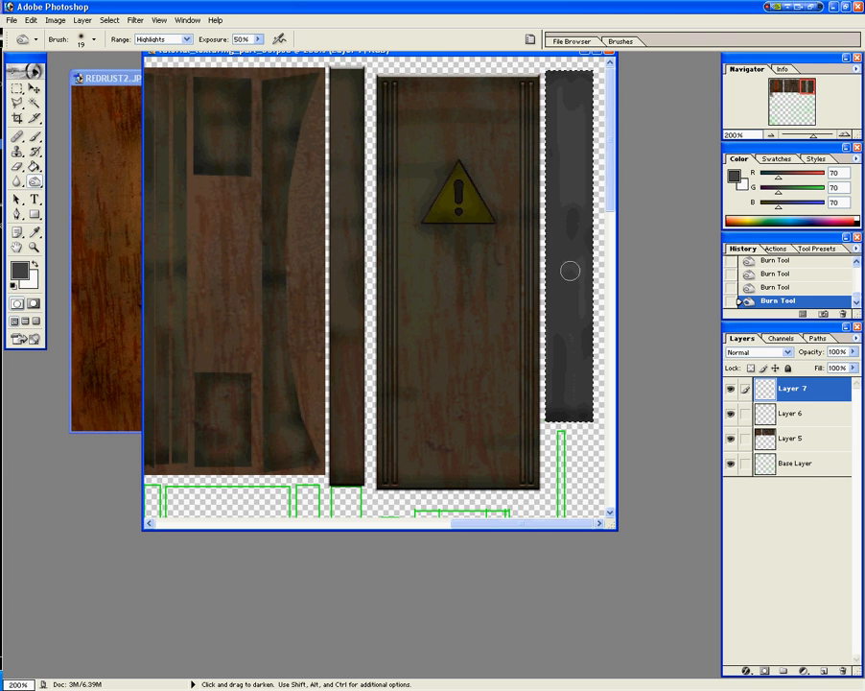
click(115, 80)
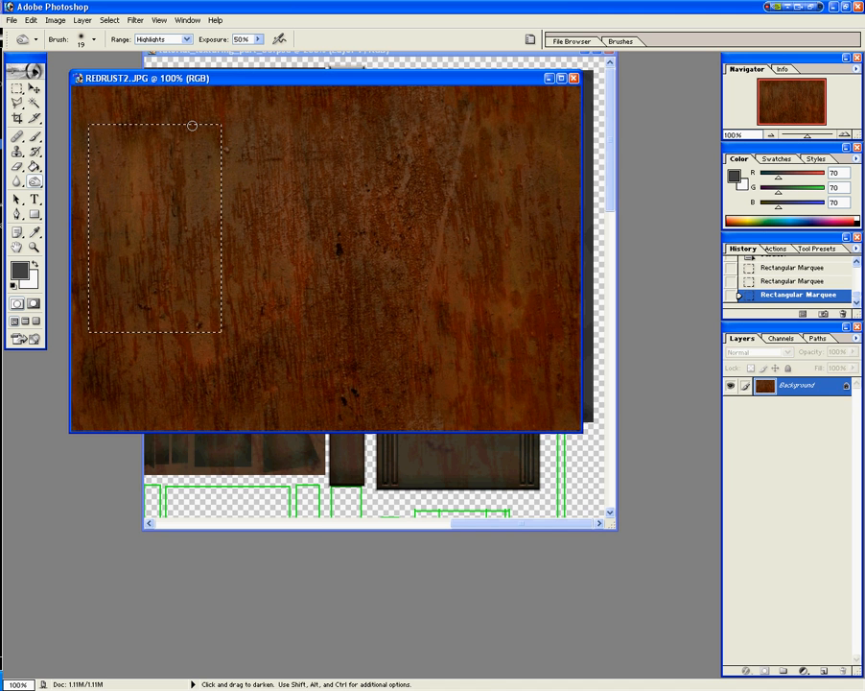
click(17, 87)
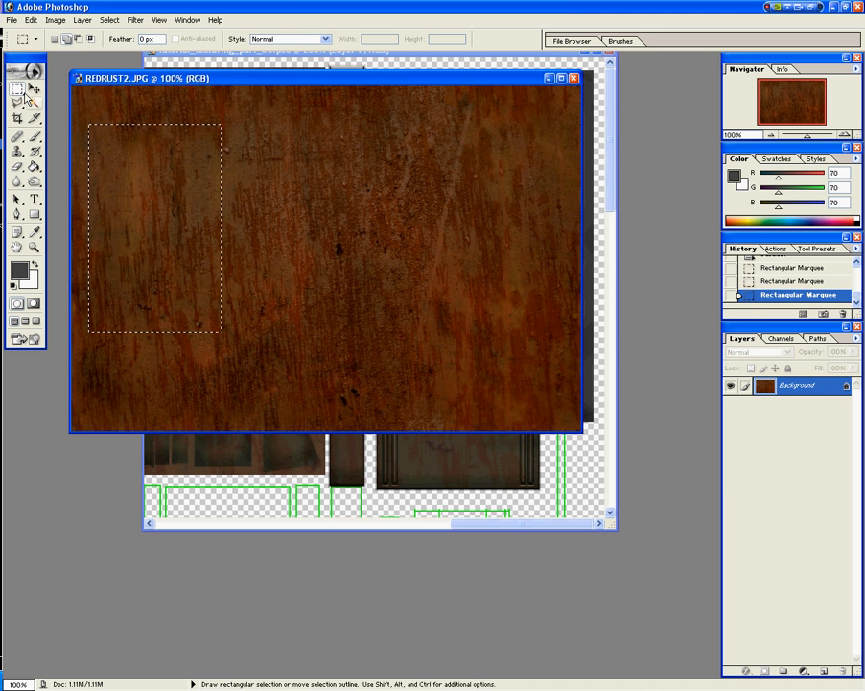
drag(281, 182, 328, 385)
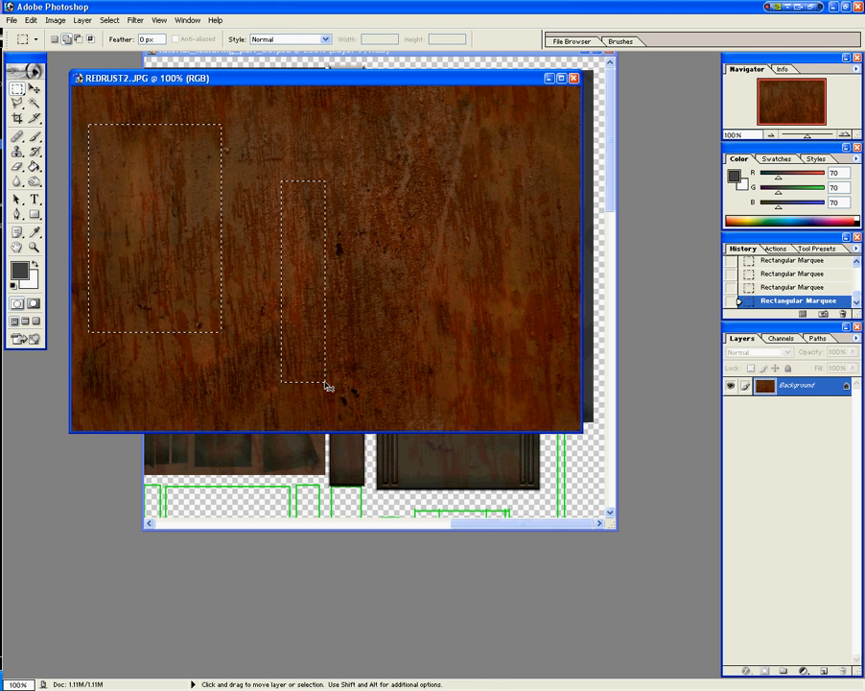
key(ctrl+c)
click(402, 60)
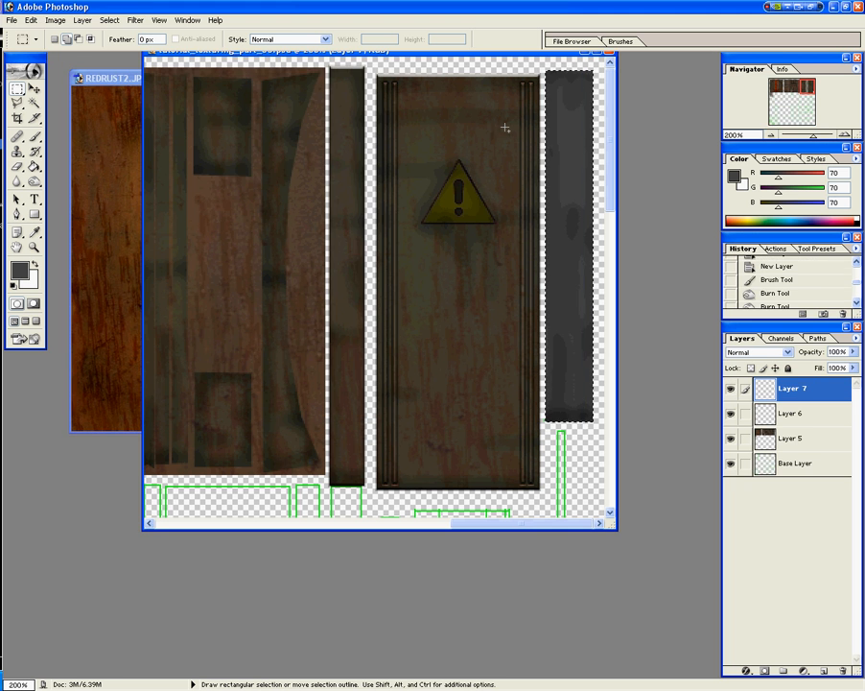
key(ctrl+v)
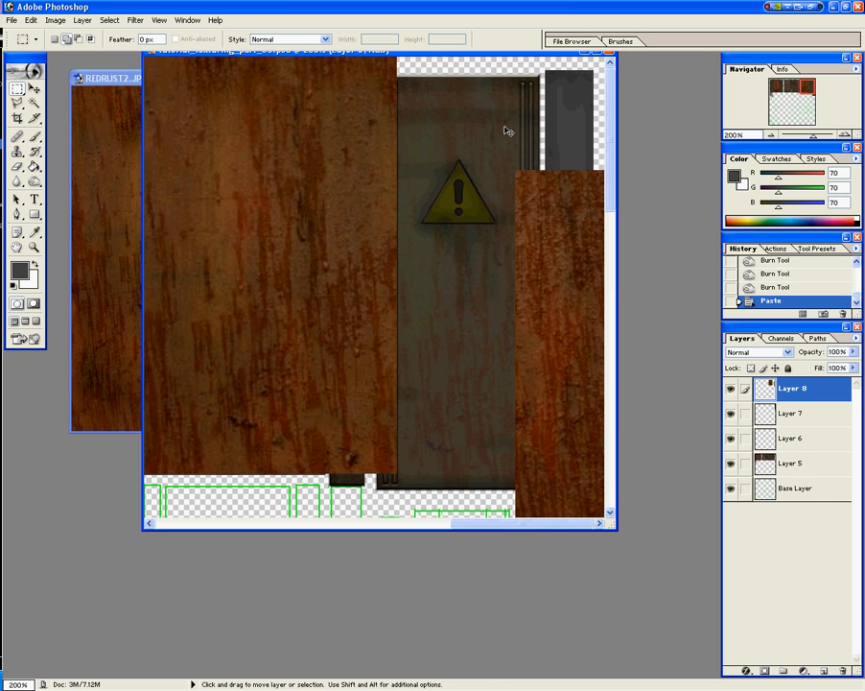
key(ctrl+z)
Step: Clear the selection in REDRUST2.JPG, copy a tall narrow piece of rust, and paste it into the texture template
click(124, 88)
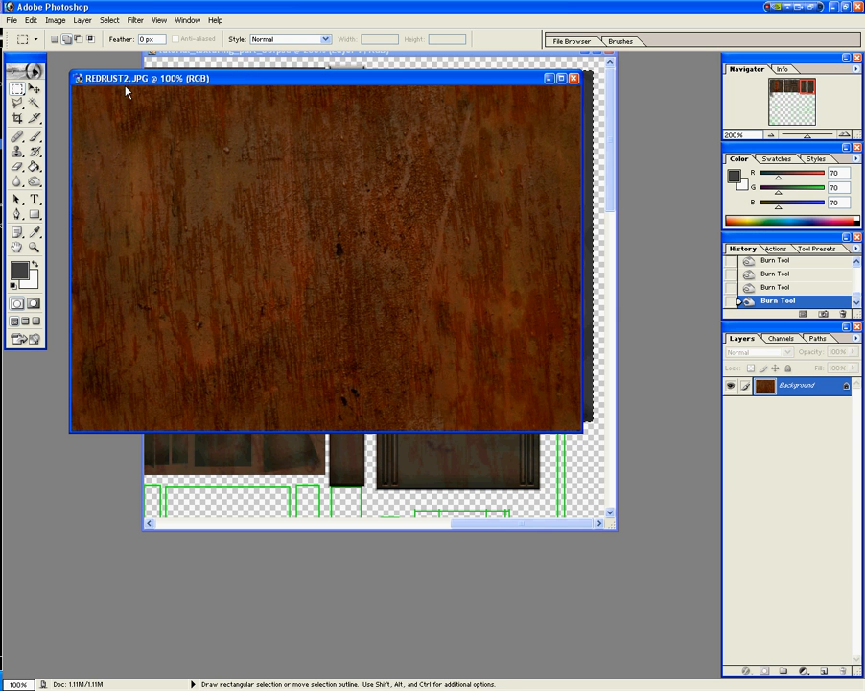
key(ctrl+d)
drag(276, 142, 326, 364)
key(ctrl+c)
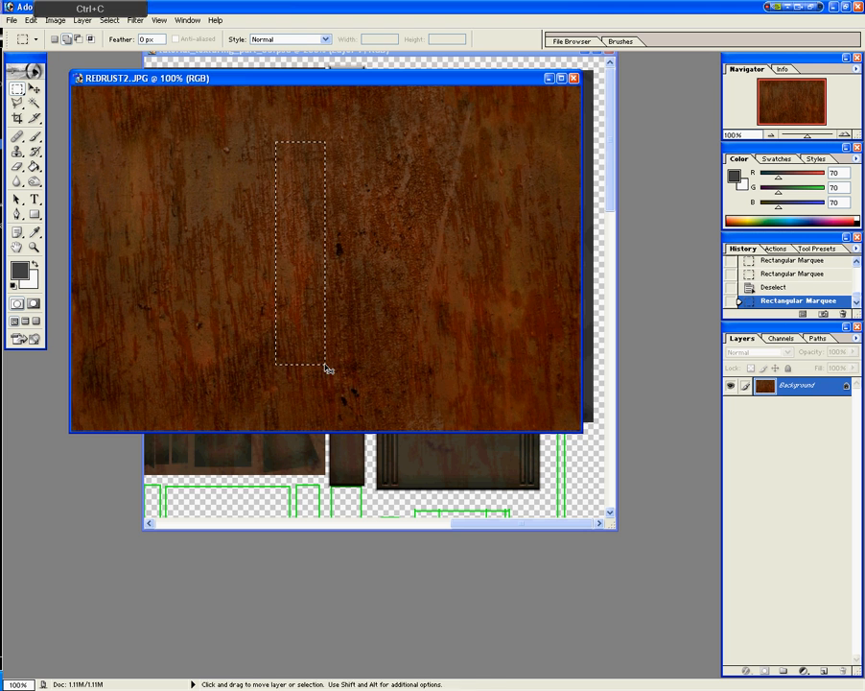
click(269, 55)
key(ctrl+v)
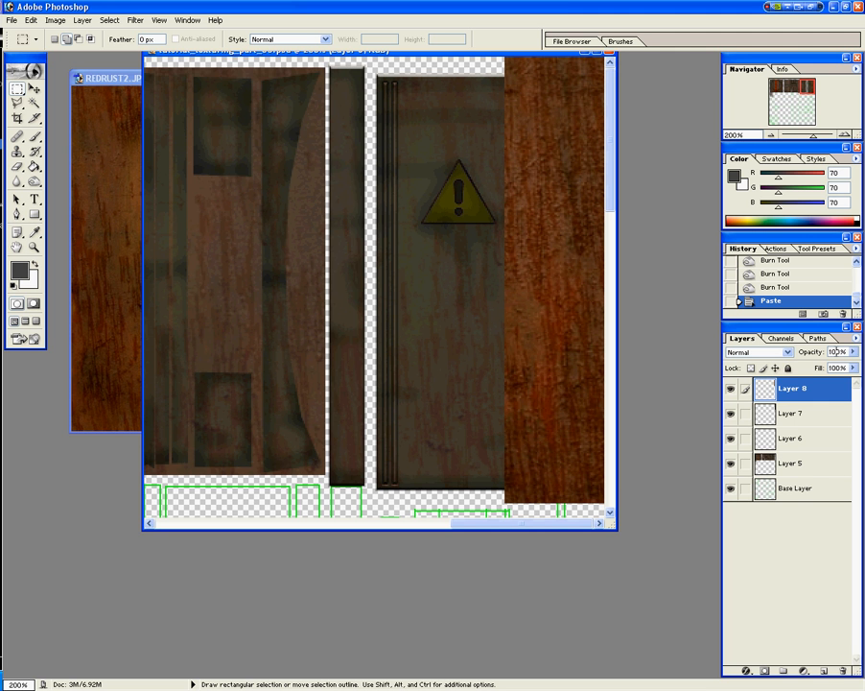
Step: Set the pasted rust layer's opacity to 50% and delete all the rust outside the tall grey strip
click(852, 353)
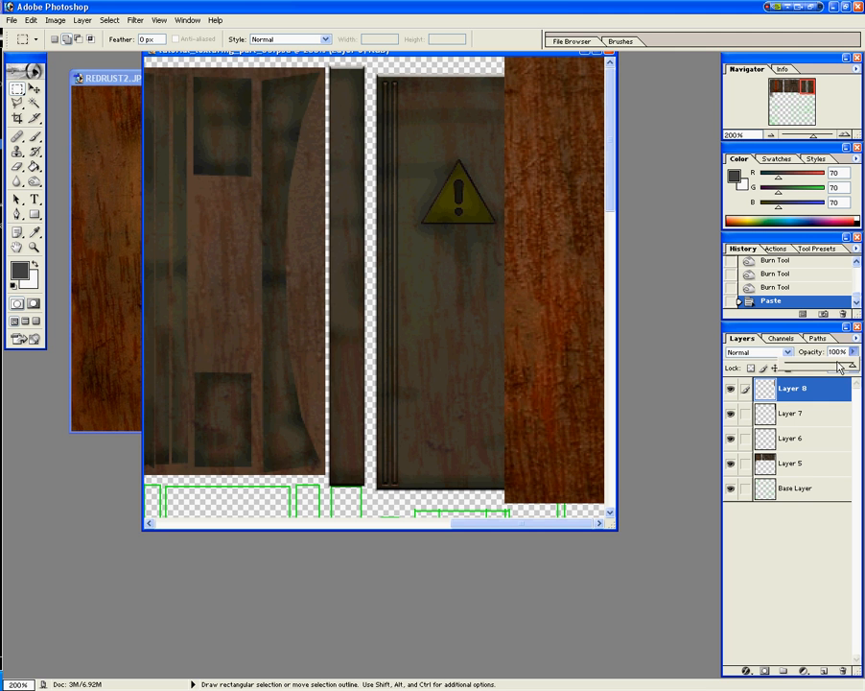
drag(811, 368, 820, 374)
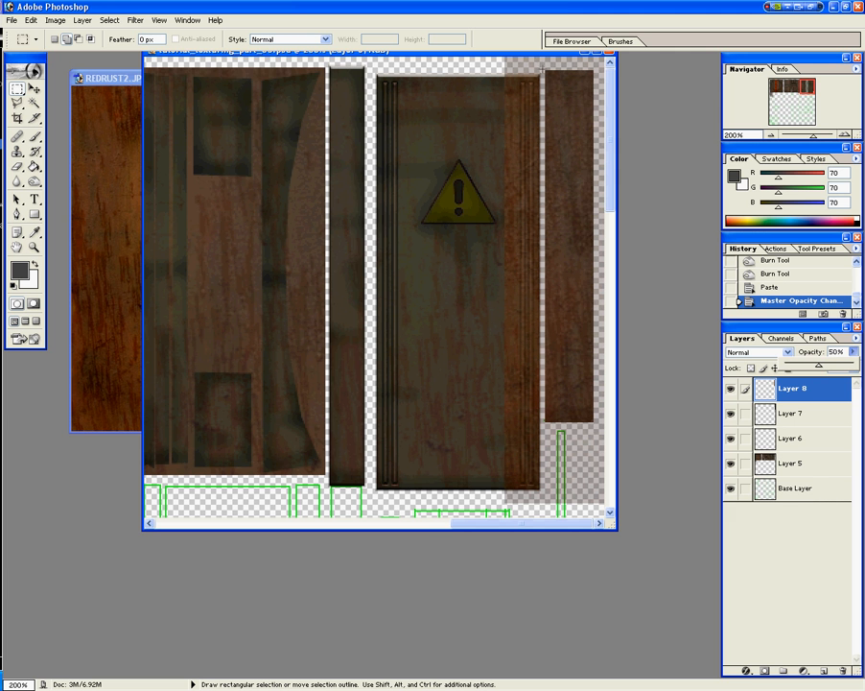
drag(546, 70, 562, 169)
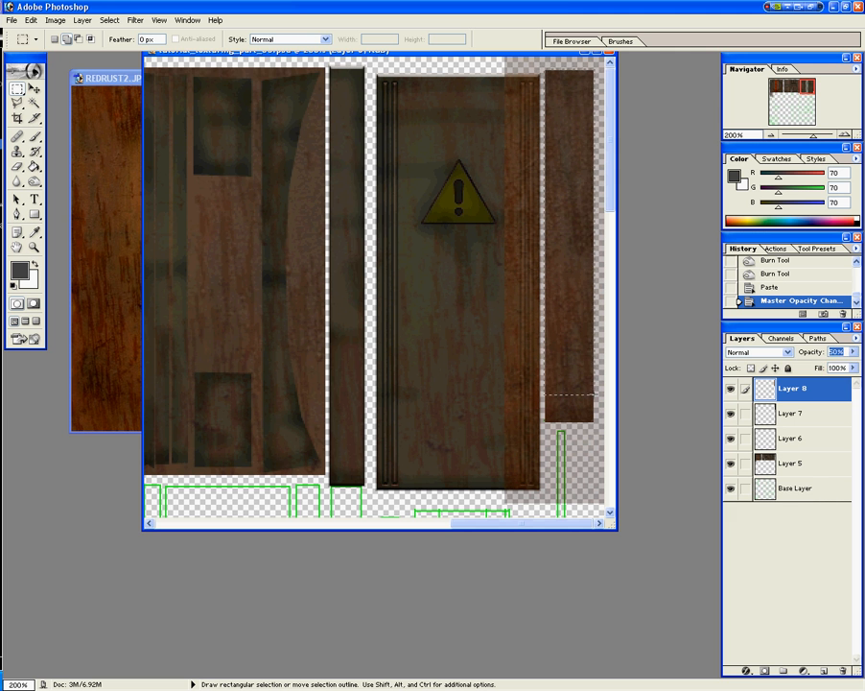
drag(596, 394, 594, 423)
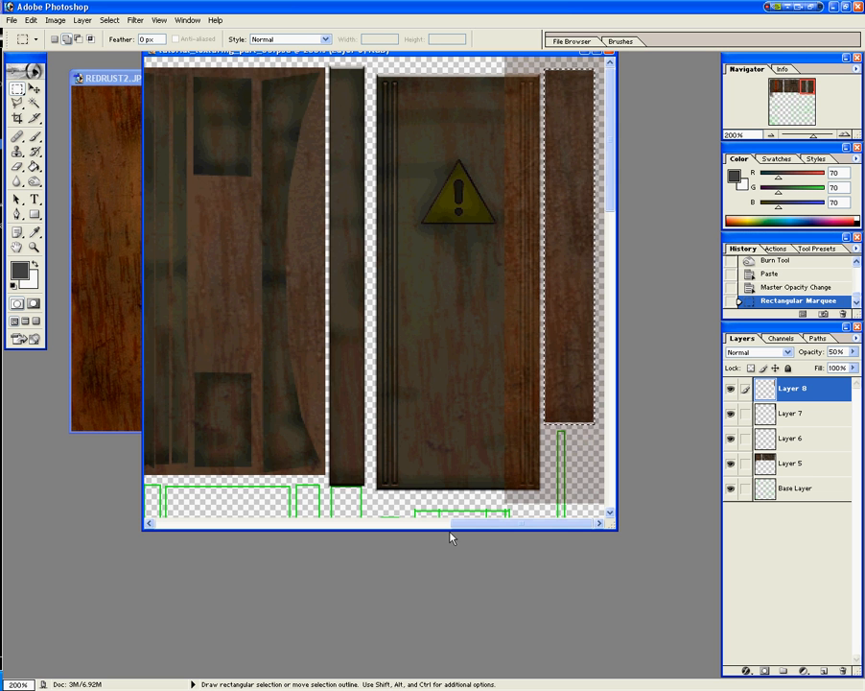
mouse_move(504, 525)
mouse_down()
mouse_move(522, 534)
mouse_move(191, 536)
mouse_move(518, 535)
mouse_up()
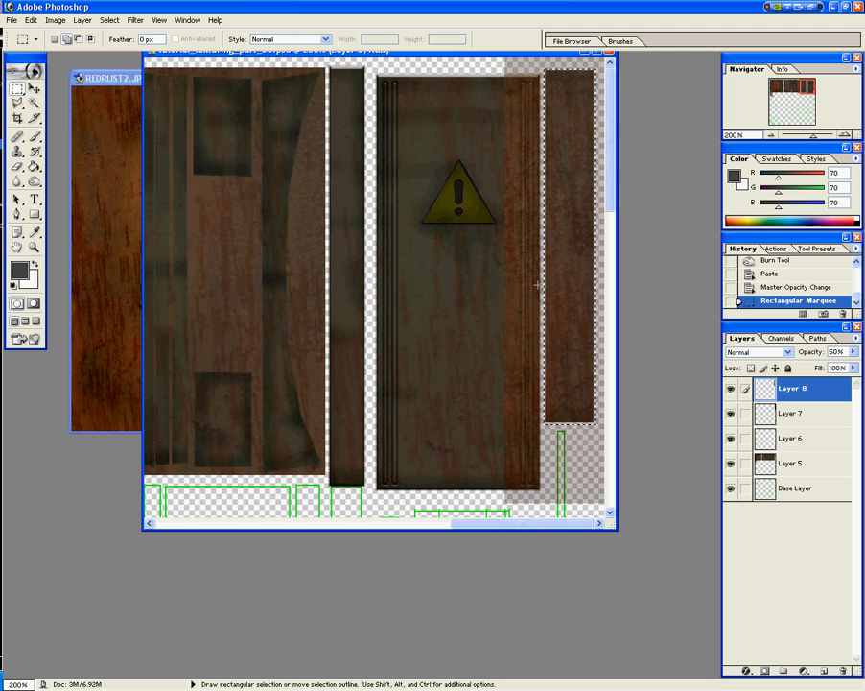
key(ctrl+shift+i)
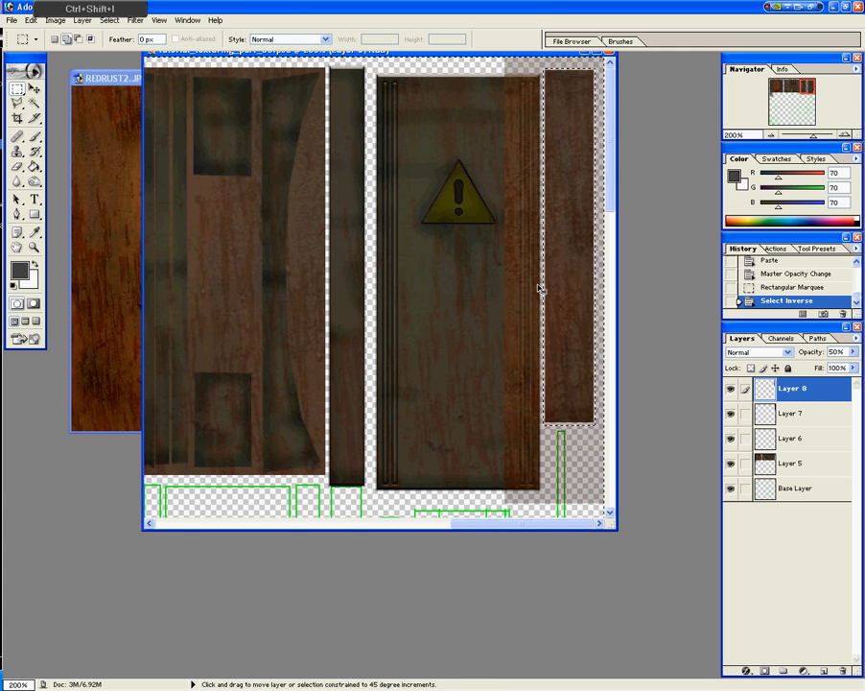
key(Delete)
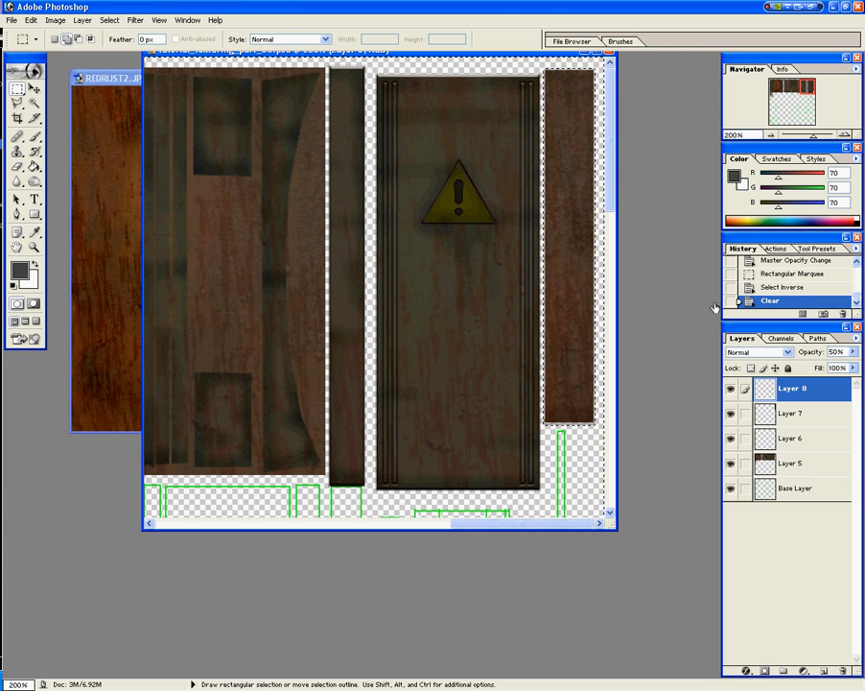
Step: Set the strip's rust layer to Darken blending mode and clear the selection
click(758, 352)
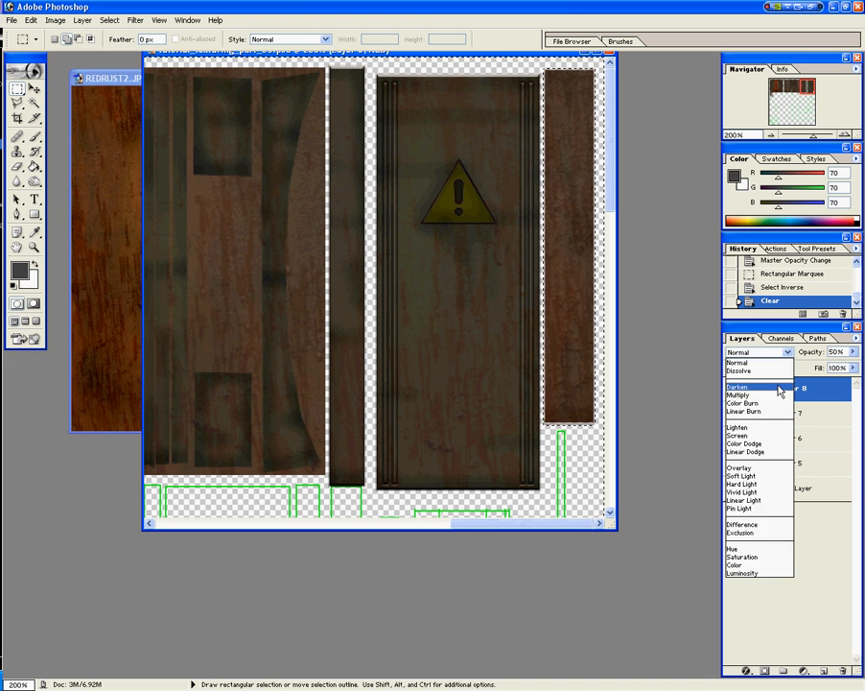
click(779, 388)
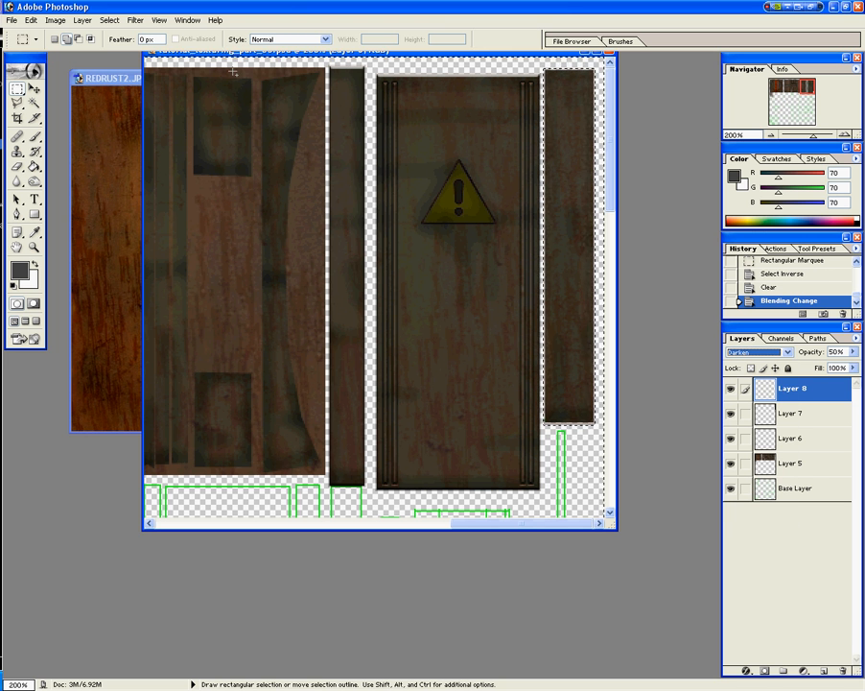
key(ctrl+d)
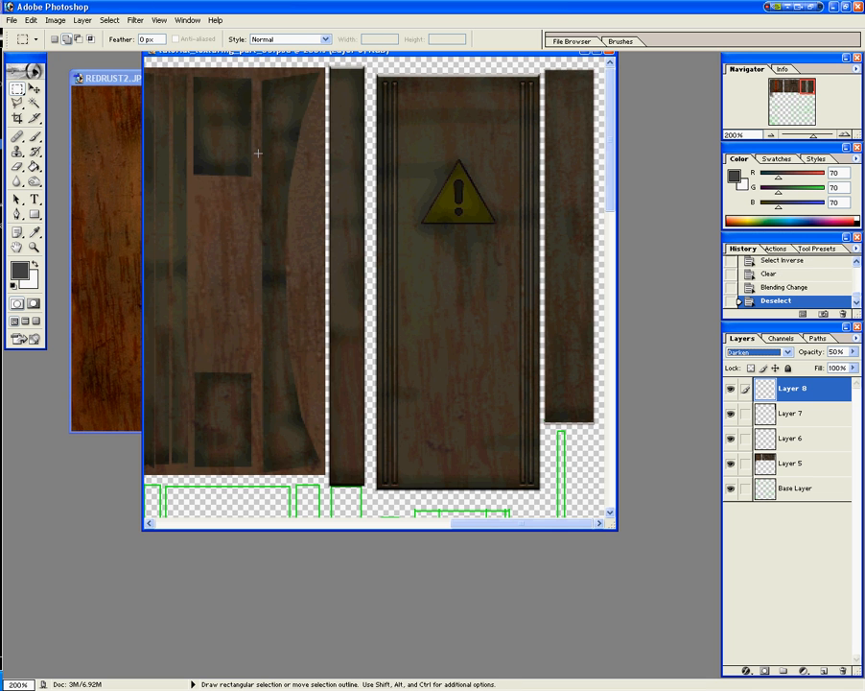
Step: Merge the rust and strip layers down into Layer 5, keeping the Base Layer separate, and save the texture file
key(ctrl+KP_Subtract)
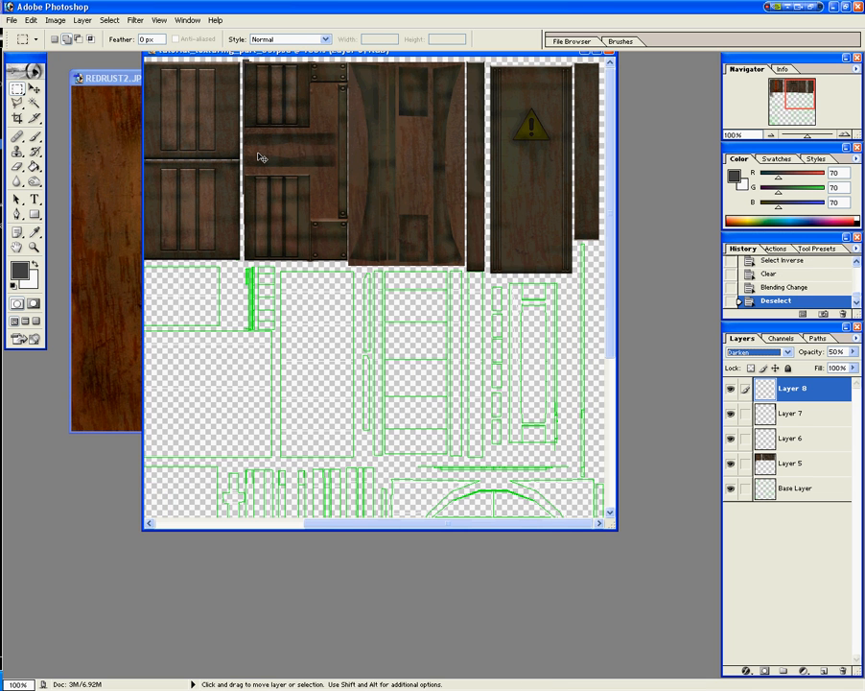
key(ctrl+KP_Subtract)
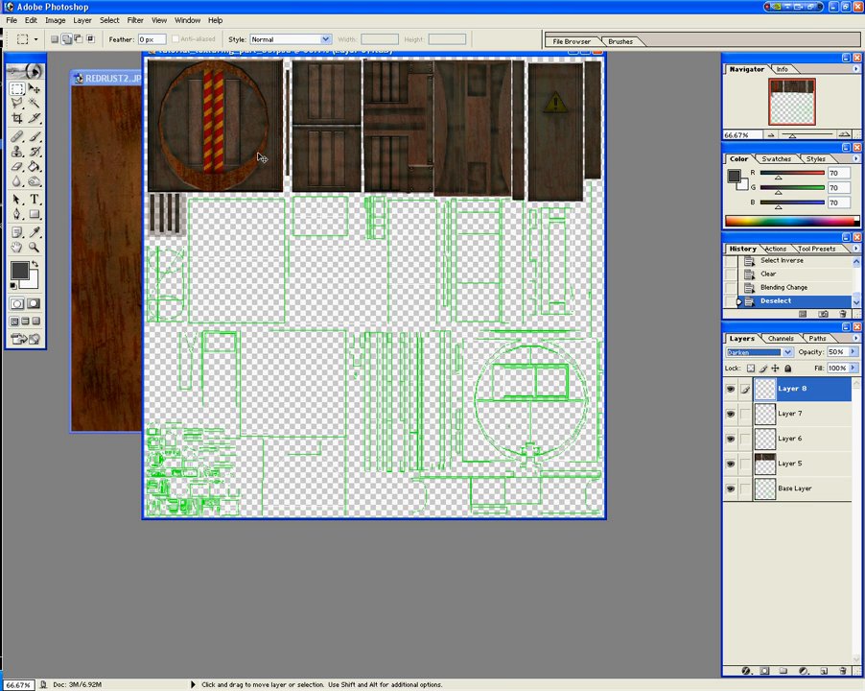
key(ctrl+e)
key(ctrl+e)
key(ctrl+e)
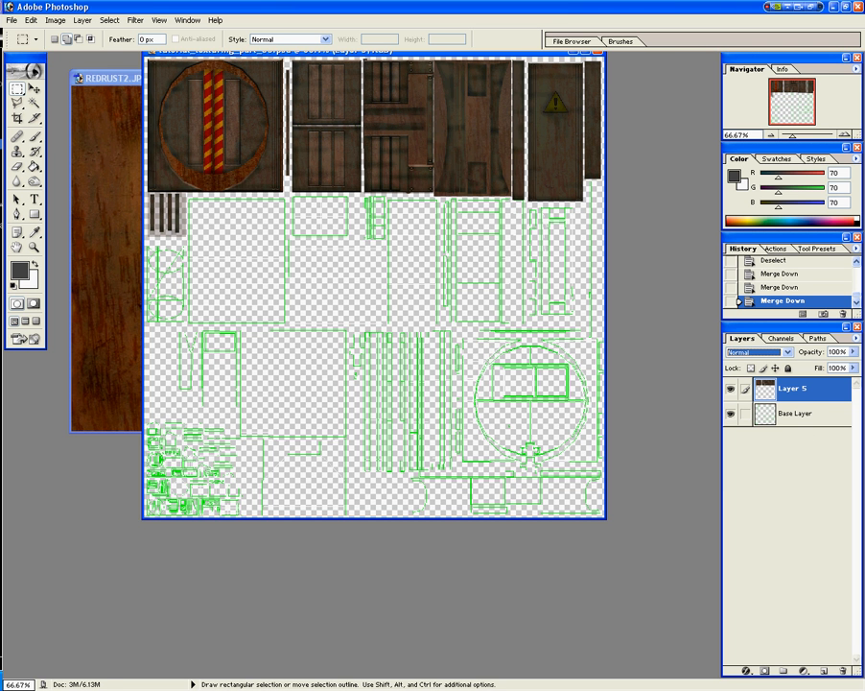
click(12, 19)
click(26, 110)
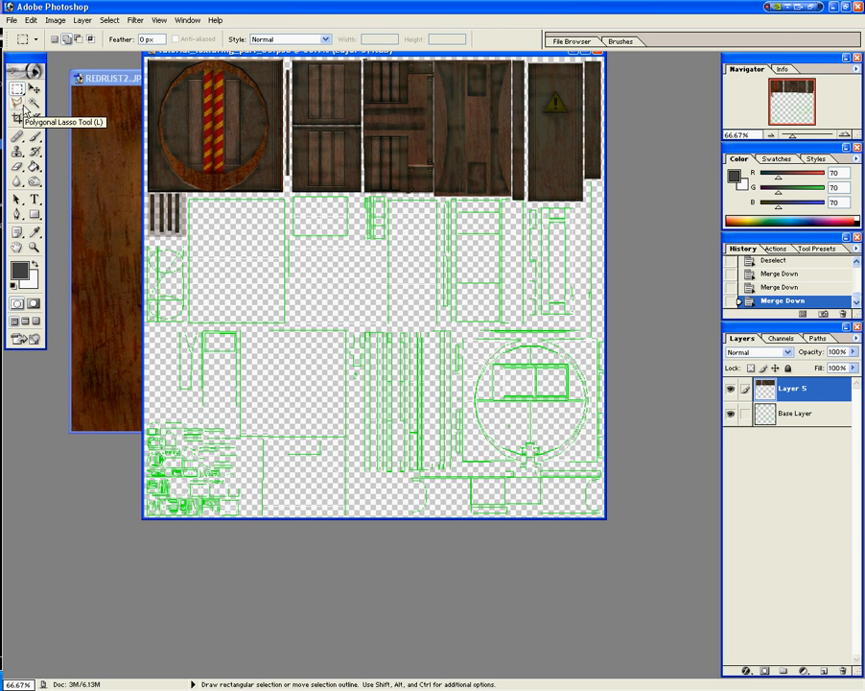
Step: Switch to 3ds Max and render the Perspective view to check the updated texture on the doorway, closing the render window when done
key(alt+Tab)
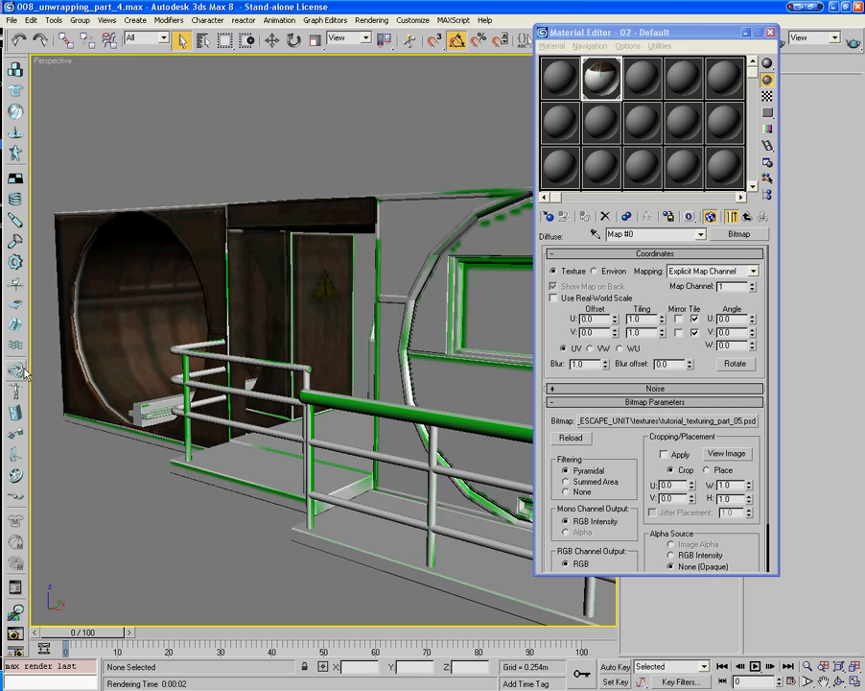
drag(161, 429, 178, 436)
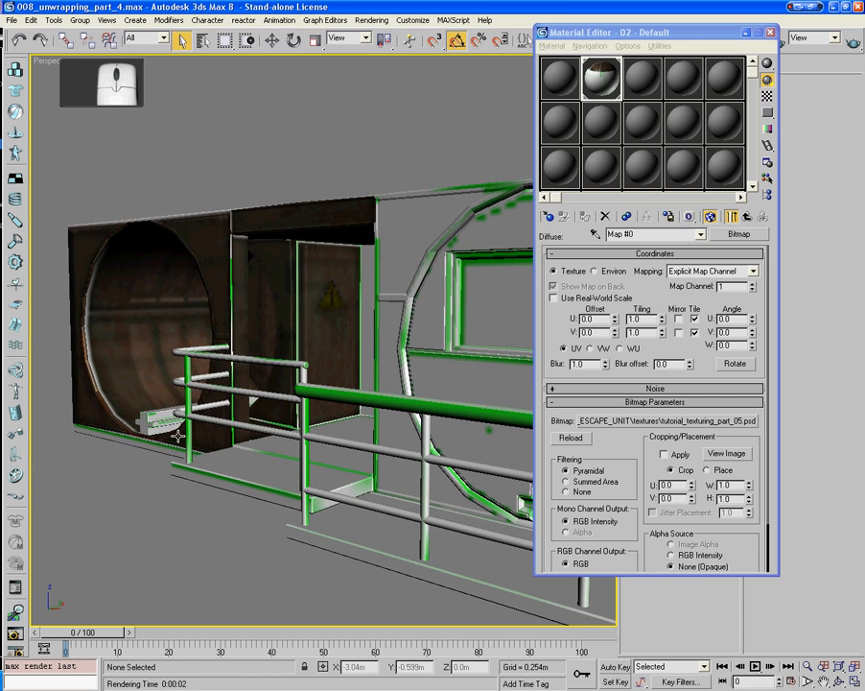
key(F9)
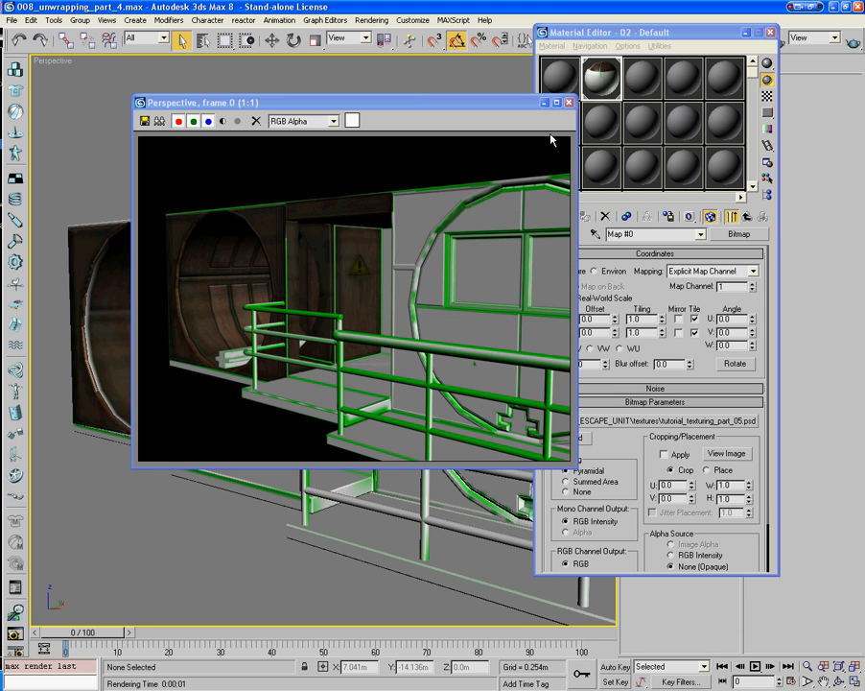
click(570, 102)
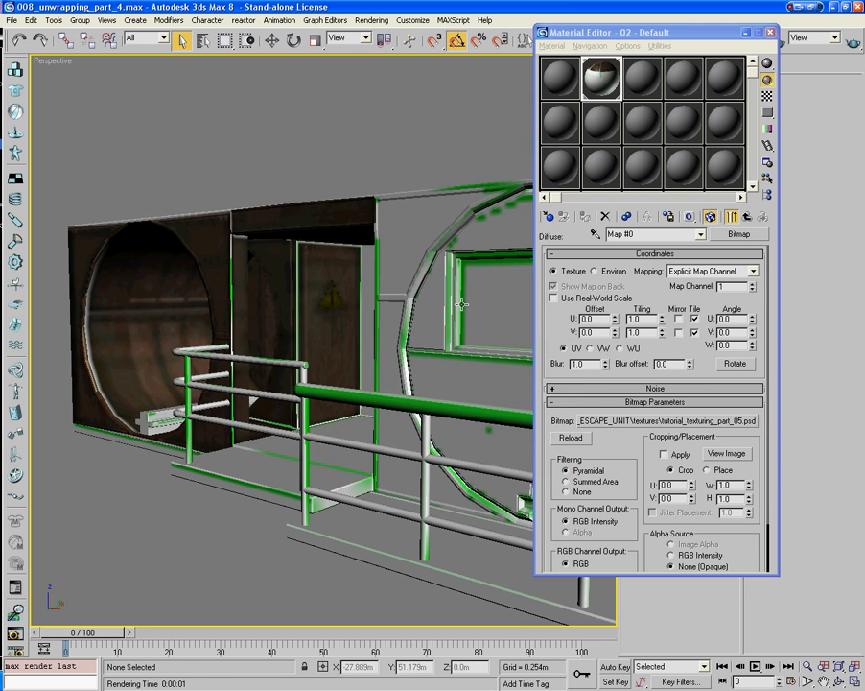